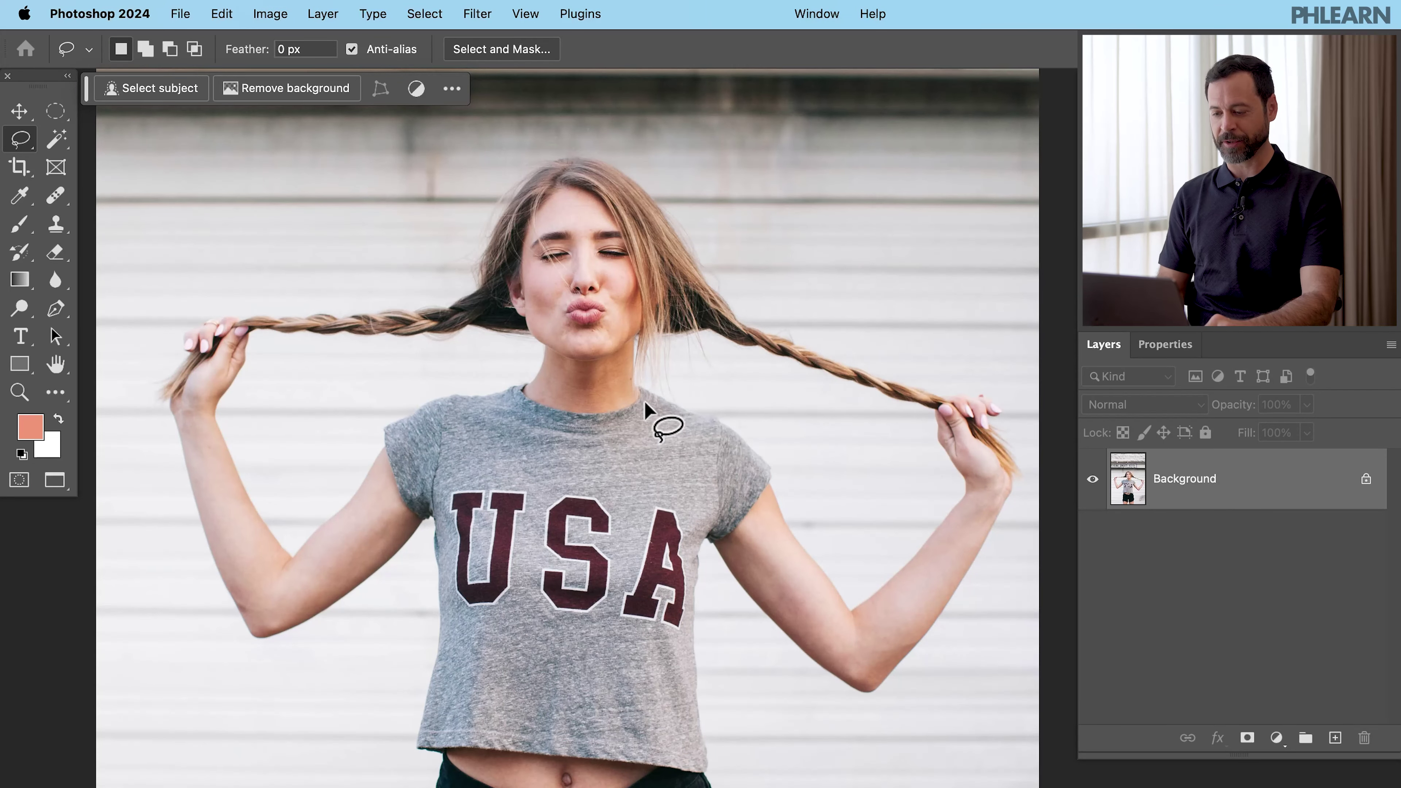
Step: Select the woman in the photo with automatic subject selection
scroll(645, 400, down, 3)
scroll(654, 419, down, 3)
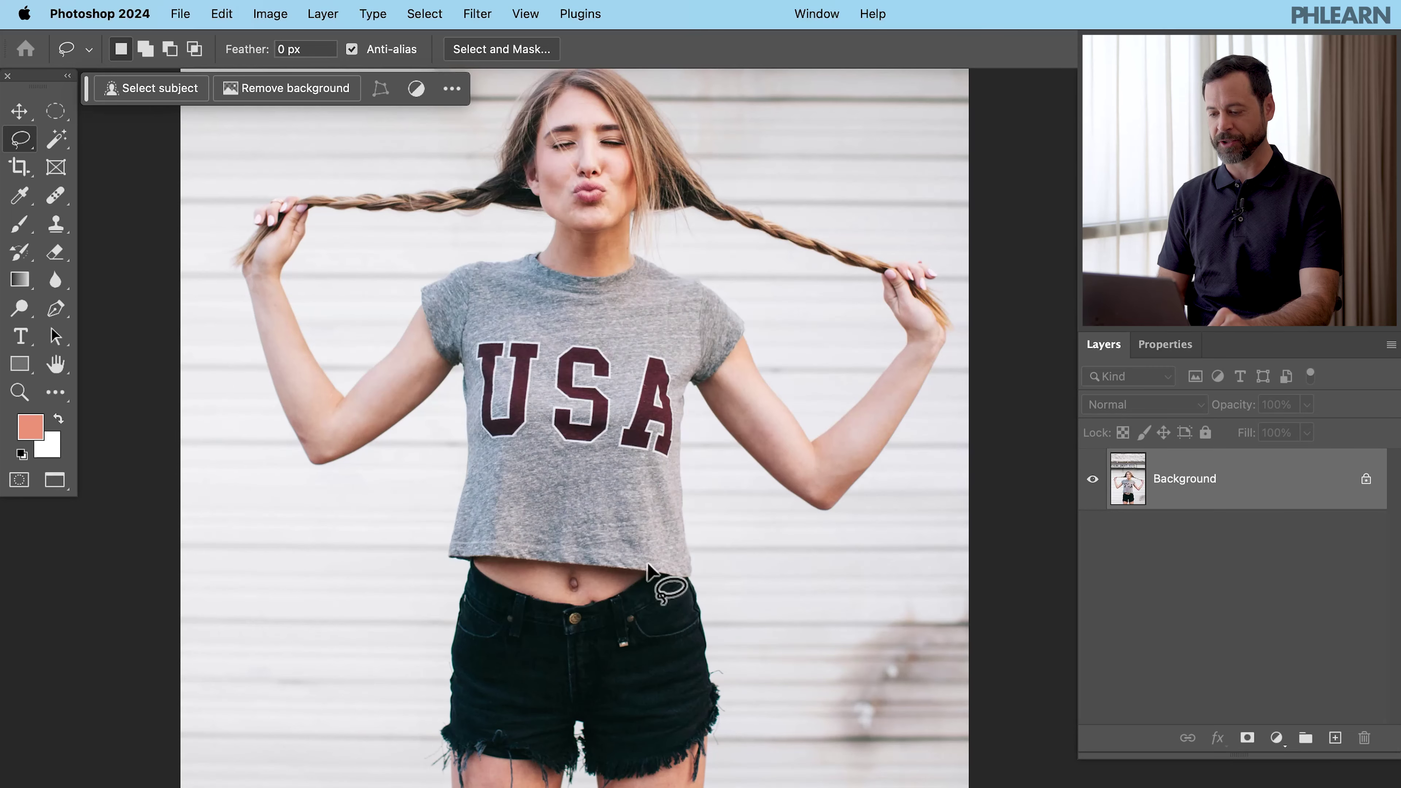
scroll(606, 517, up, 1)
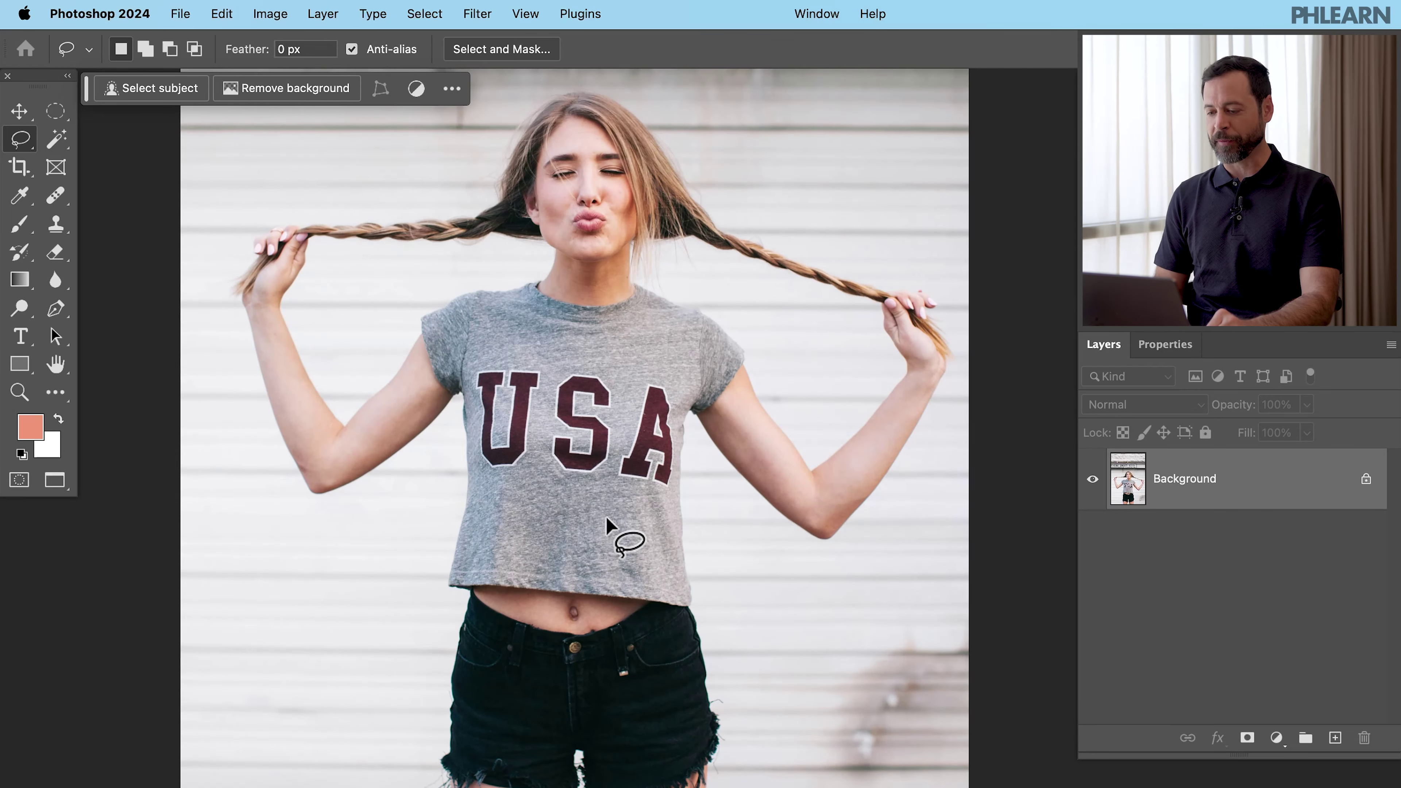
click(154, 89)
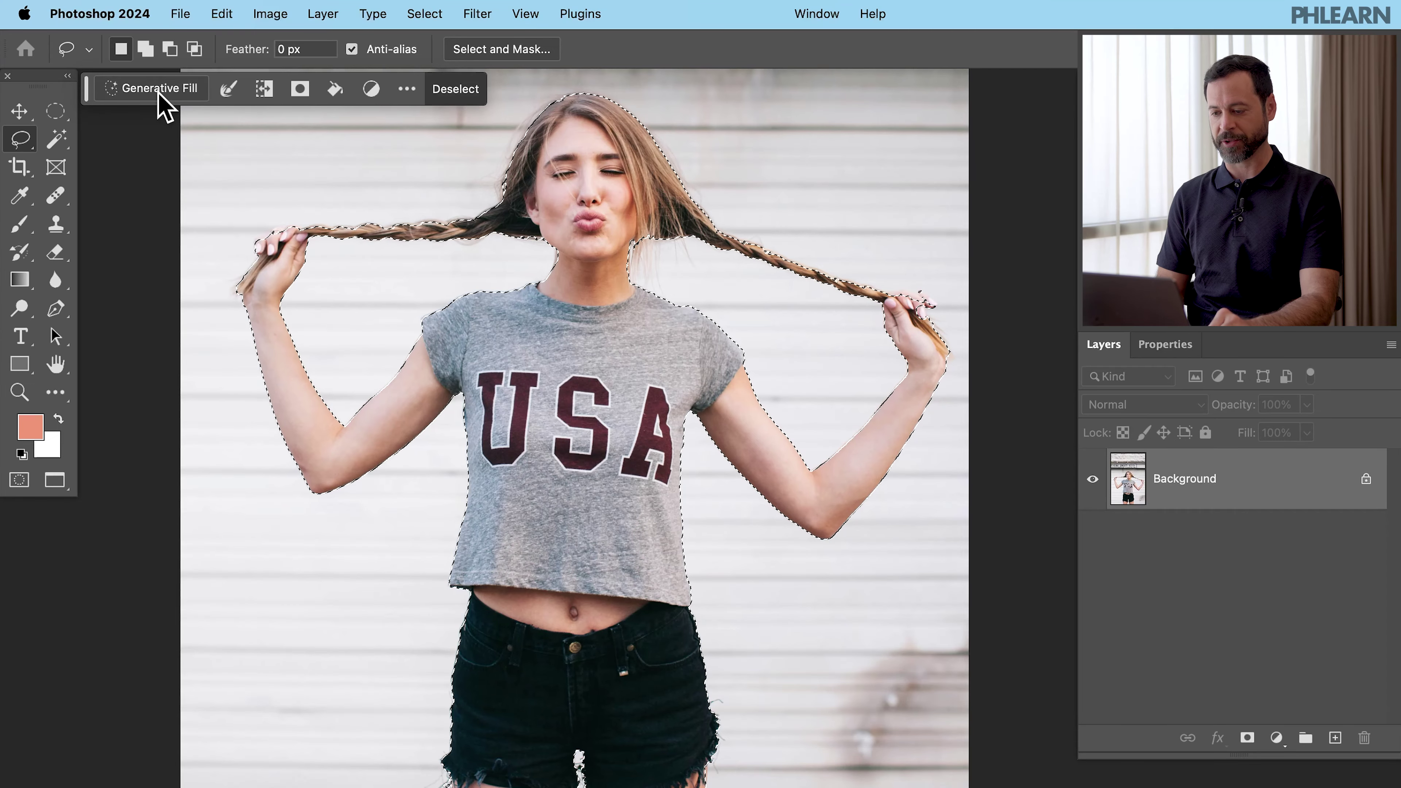
Step: Subtract the head, neck, braids and both arms from the selection with the Lasso tool, leaving the clothing and legs selected
scroll(322, 322, down, 1)
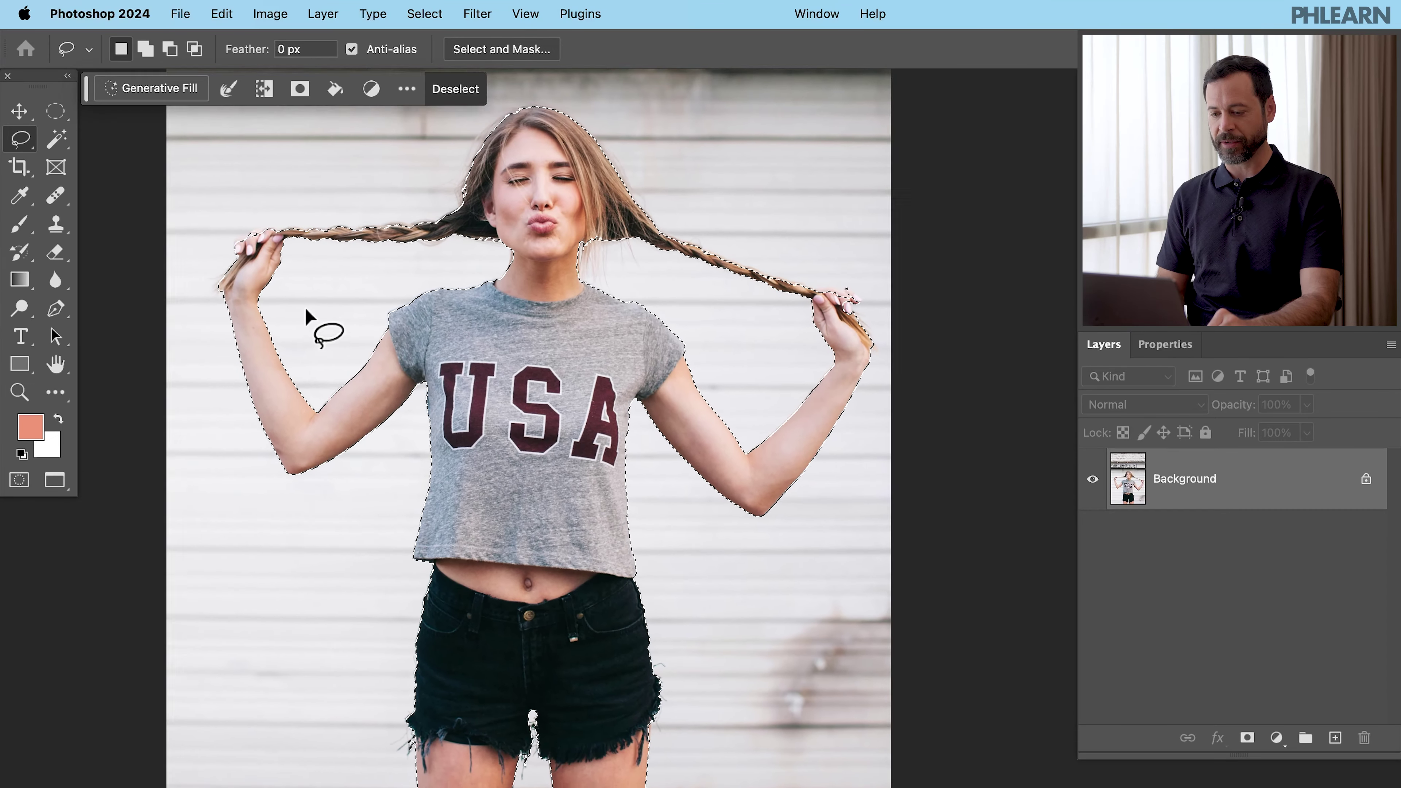
scroll(441, 612, down, 2)
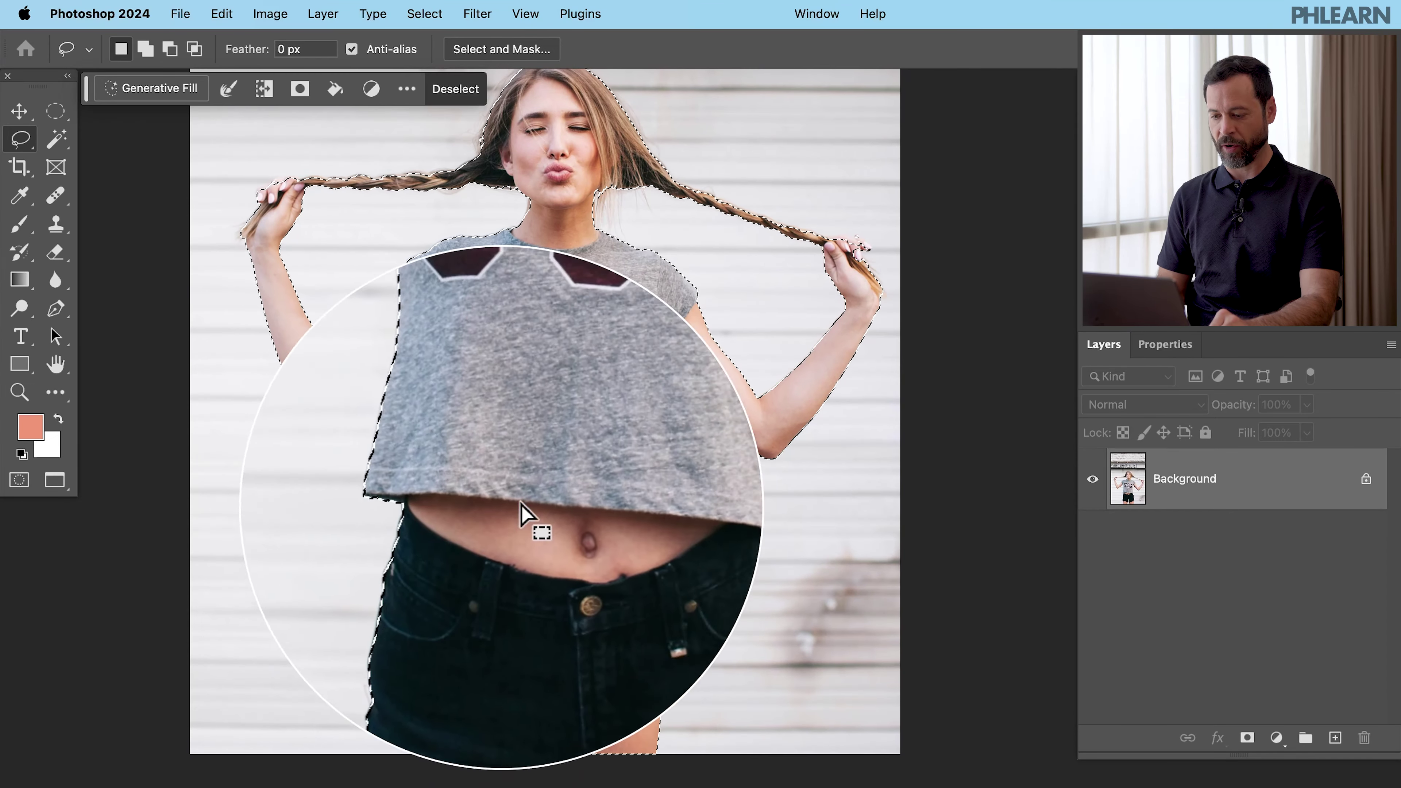
scroll(656, 494, up, 2)
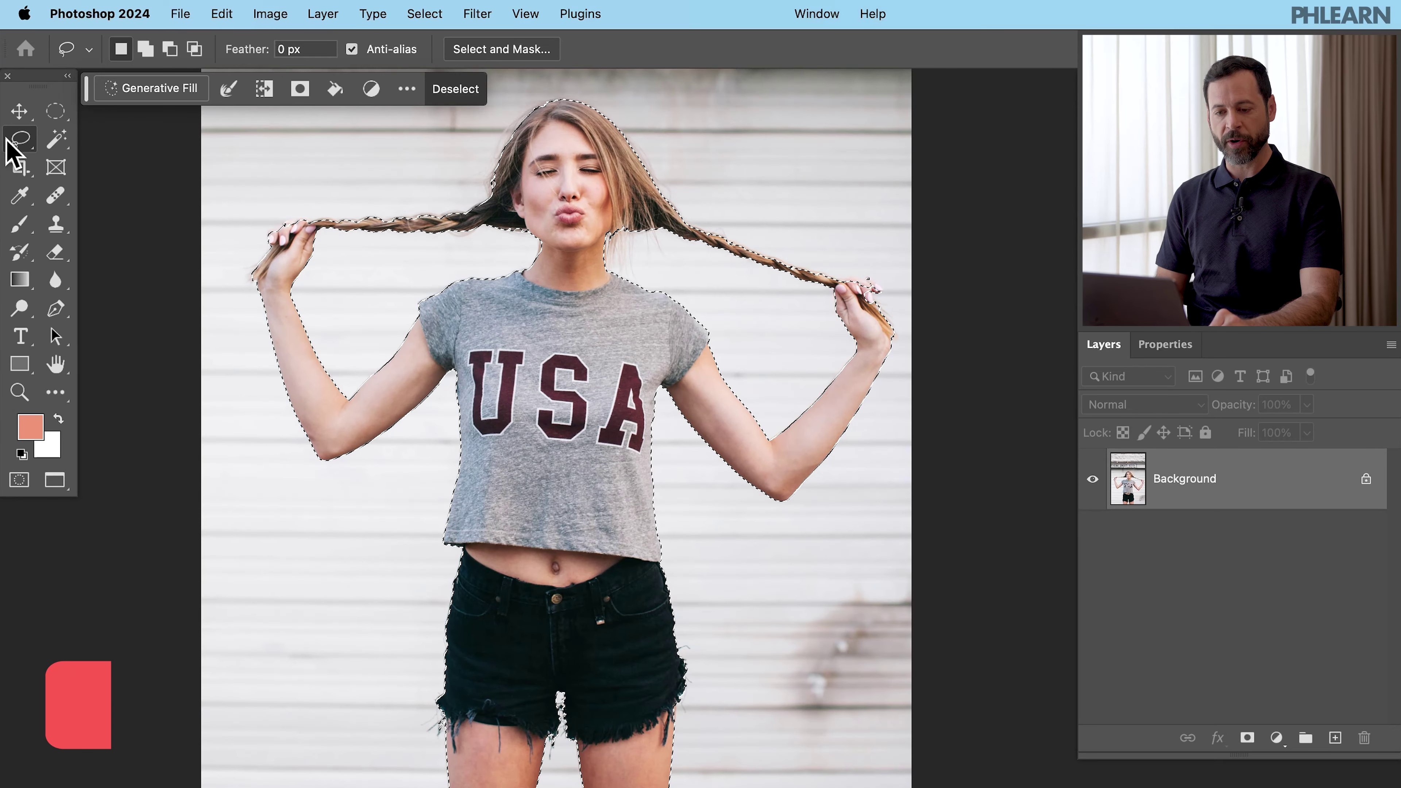
click(25, 148)
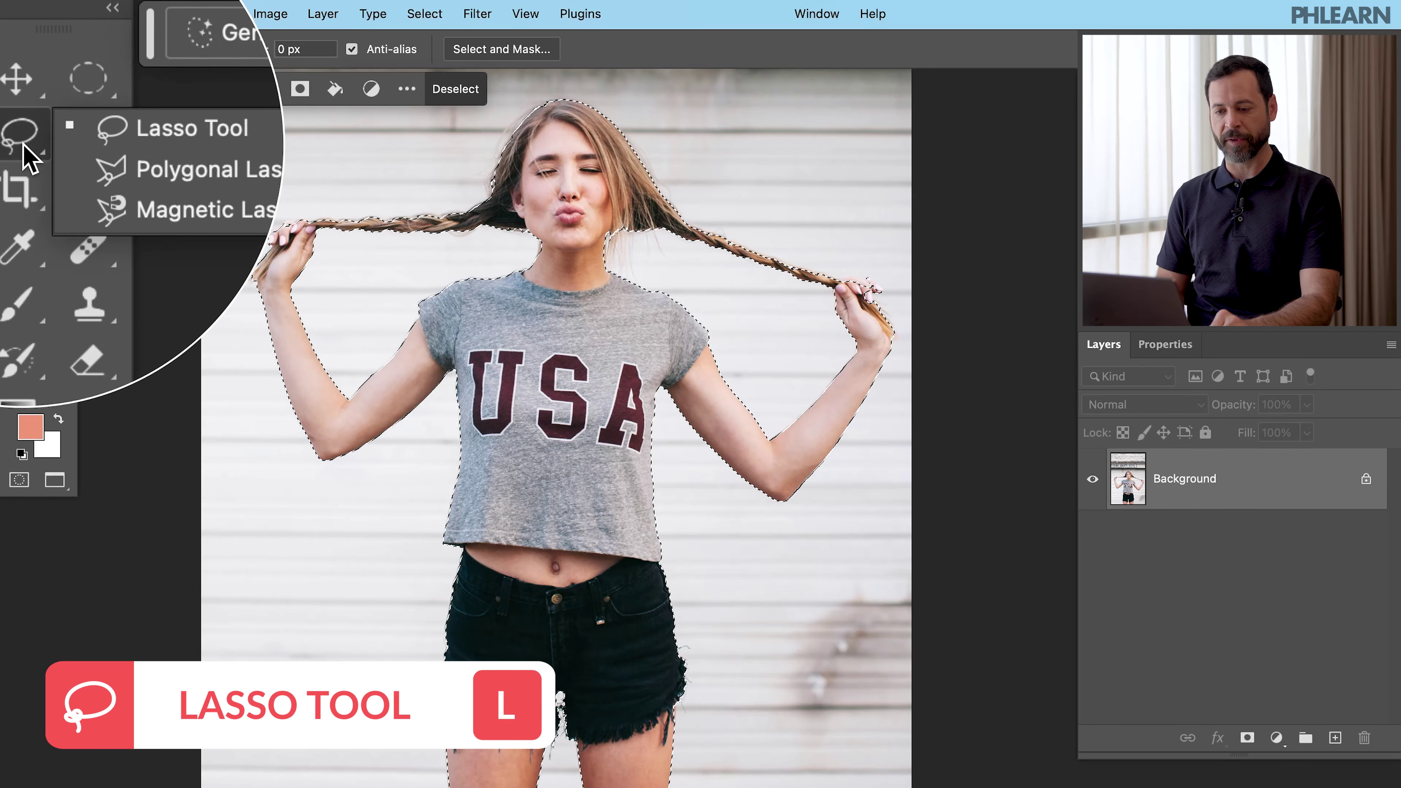
click(99, 142)
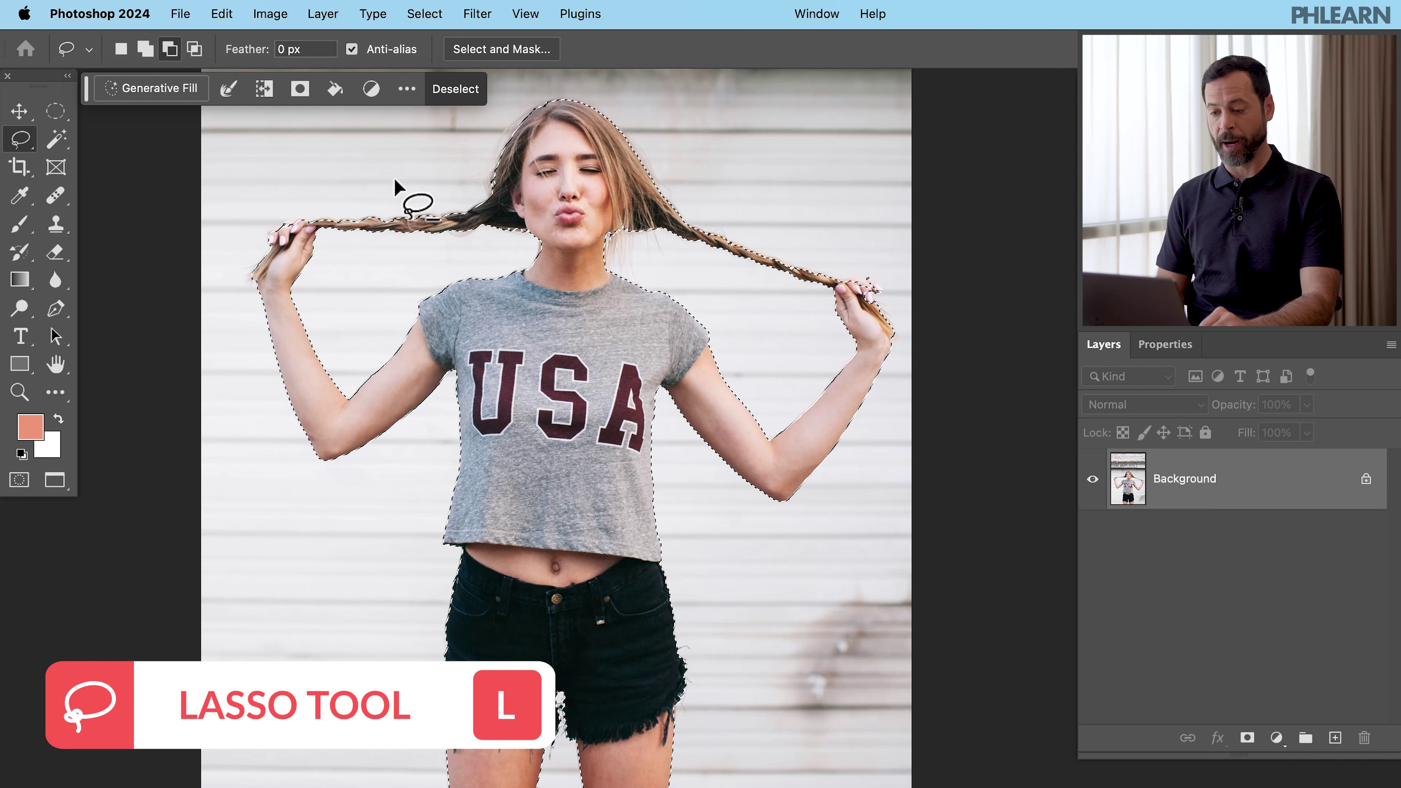
key(alt)
mouse_move(344, 175)
mouse_down()
mouse_move(255, 202)
mouse_move(221, 266)
mouse_move(235, 392)
mouse_move(265, 459)
mouse_move(330, 500)
mouse_move(404, 476)
mouse_move(437, 437)
mouse_move(439, 374)
mouse_move(409, 293)
mouse_move(467, 259)
mouse_move(509, 255)
mouse_move(585, 281)
mouse_move(620, 262)
mouse_move(705, 147)
mouse_move(658, 95)
mouse_move(515, 69)
mouse_up()
mouse_move(698, 155)
mouse_down()
mouse_move(665, 158)
mouse_move(633, 197)
mouse_move(652, 256)
mouse_move(711, 279)
mouse_move(724, 323)
mouse_up()
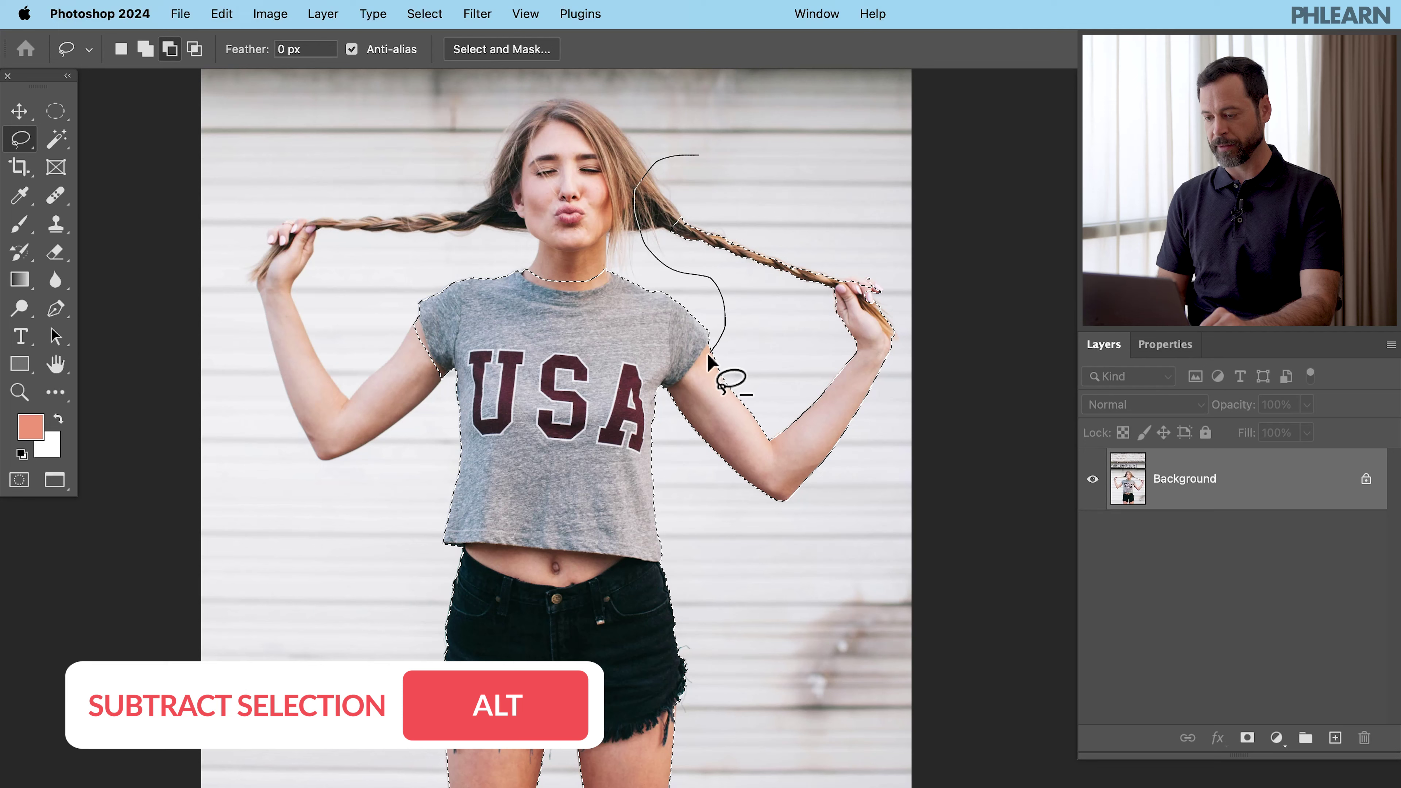
mouse_move(689, 381)
mouse_down()
mouse_move(711, 468)
mouse_move(792, 525)
mouse_move(856, 494)
mouse_move(905, 387)
mouse_move(908, 281)
mouse_up()
drag(528, 231, 524, 262)
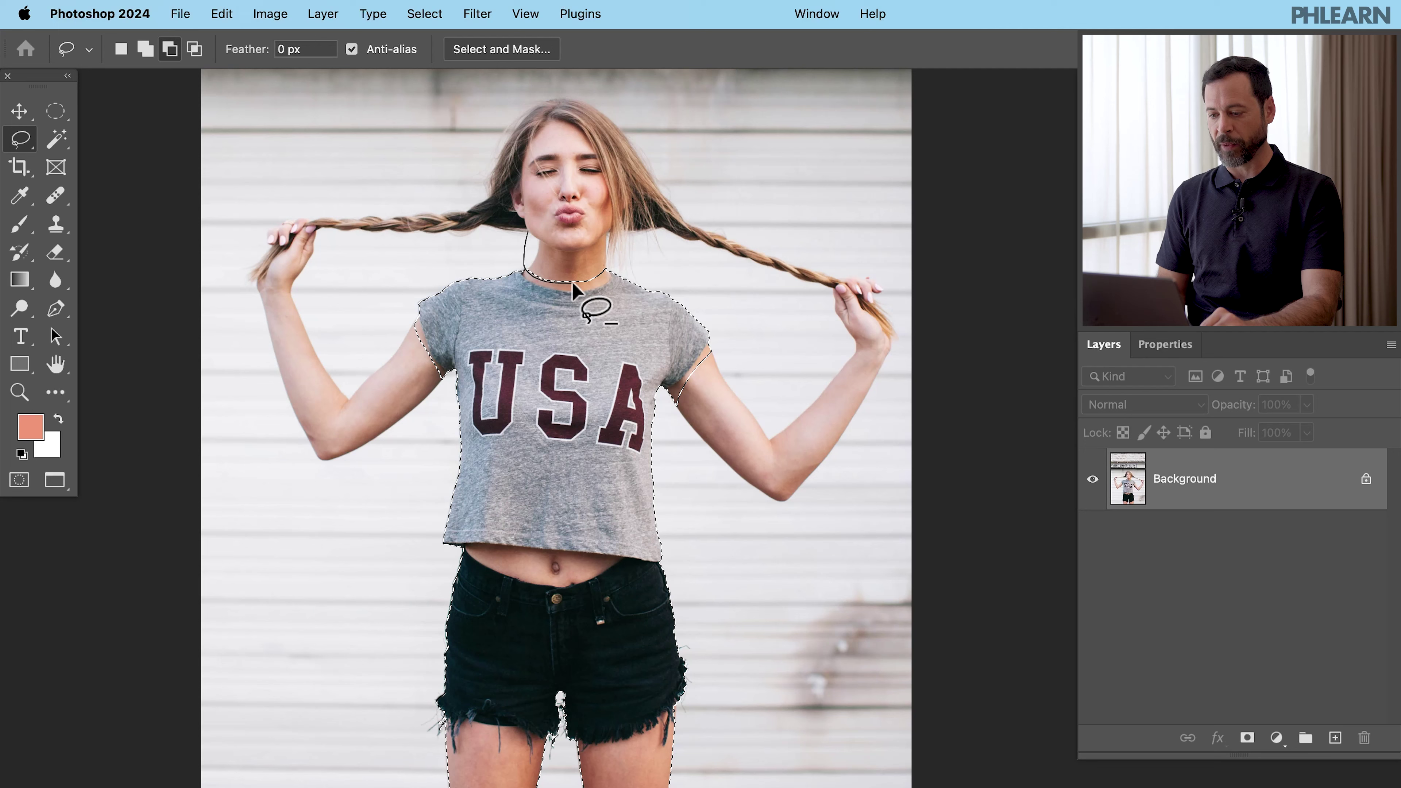
drag(607, 274, 609, 275)
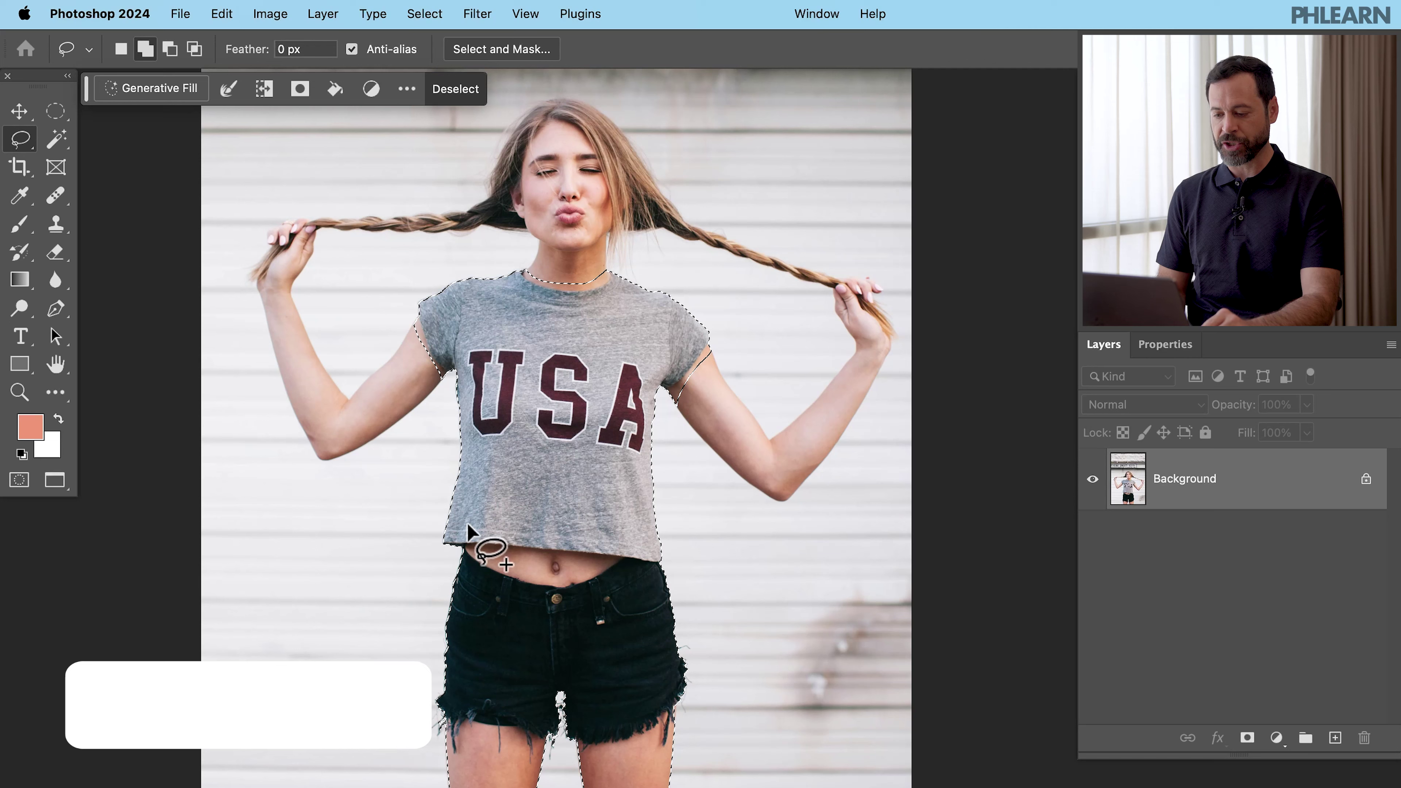
Step: Add a loose skirt-shaped area around the shorts and legs, from the shirt hem downward, to the selection with the Lasso tool
key(shift)
drag(465, 522, 437, 587)
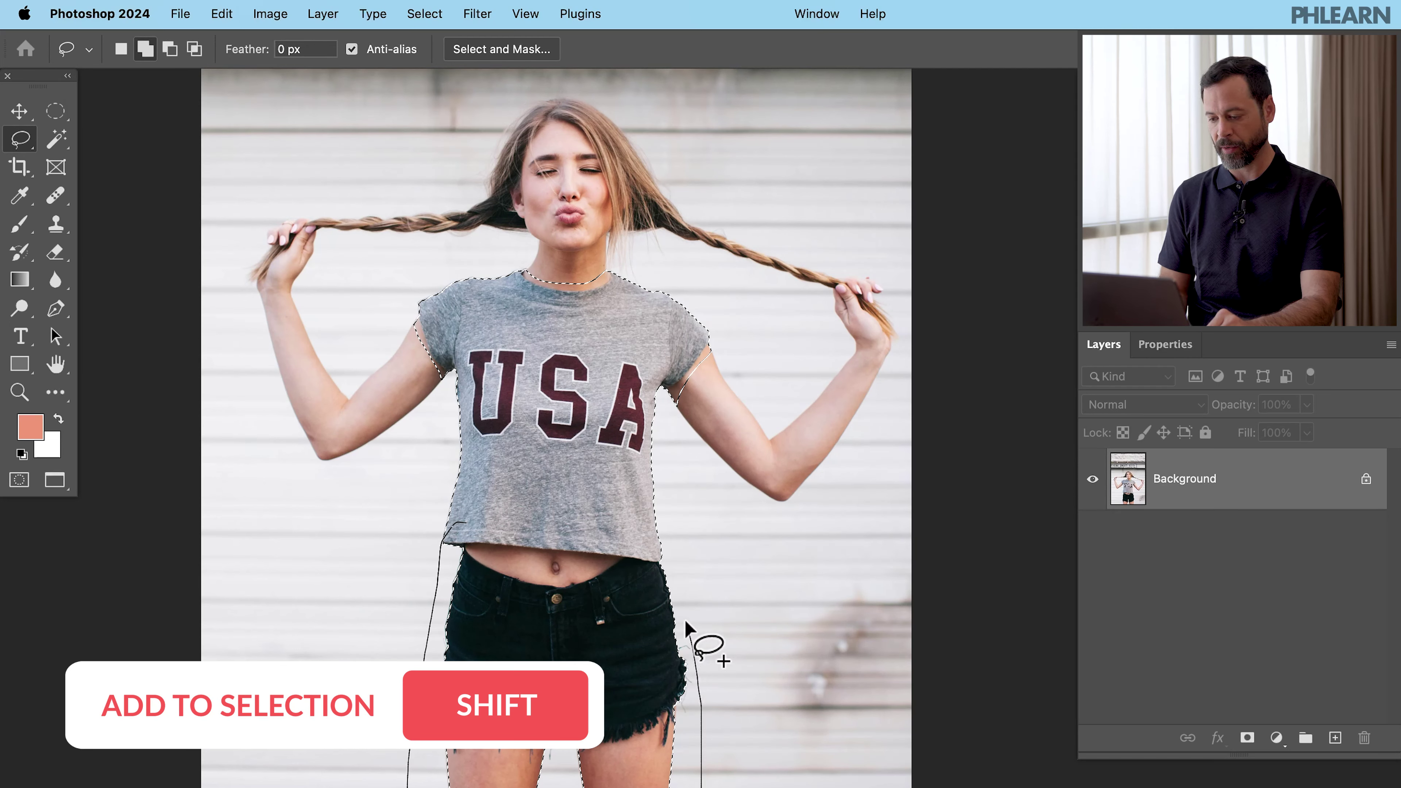
drag(658, 552, 646, 544)
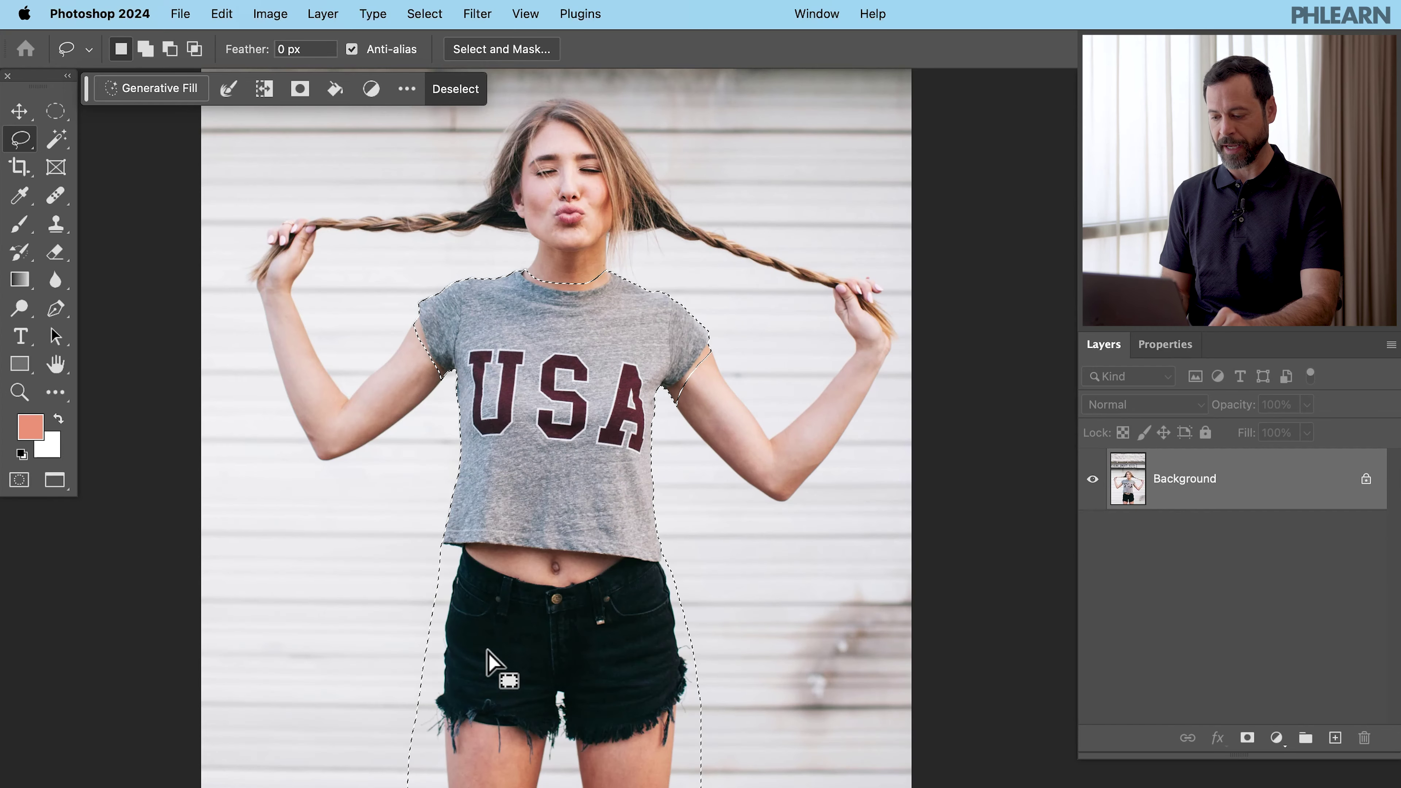
Step: Generate a Generative Fill in the selection with the prompt "dress" and preview its second and third variations
click(162, 89)
text(dress)
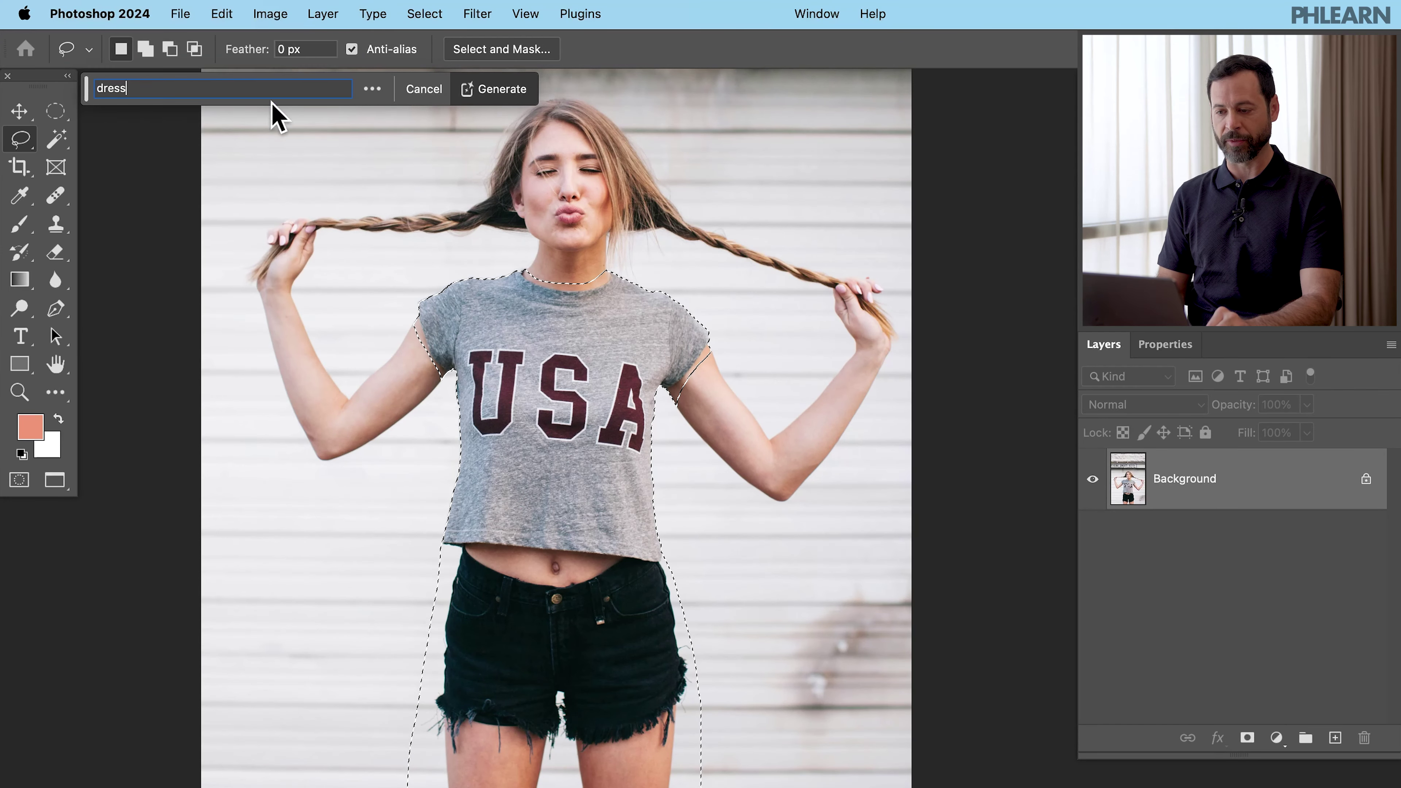
click(479, 91)
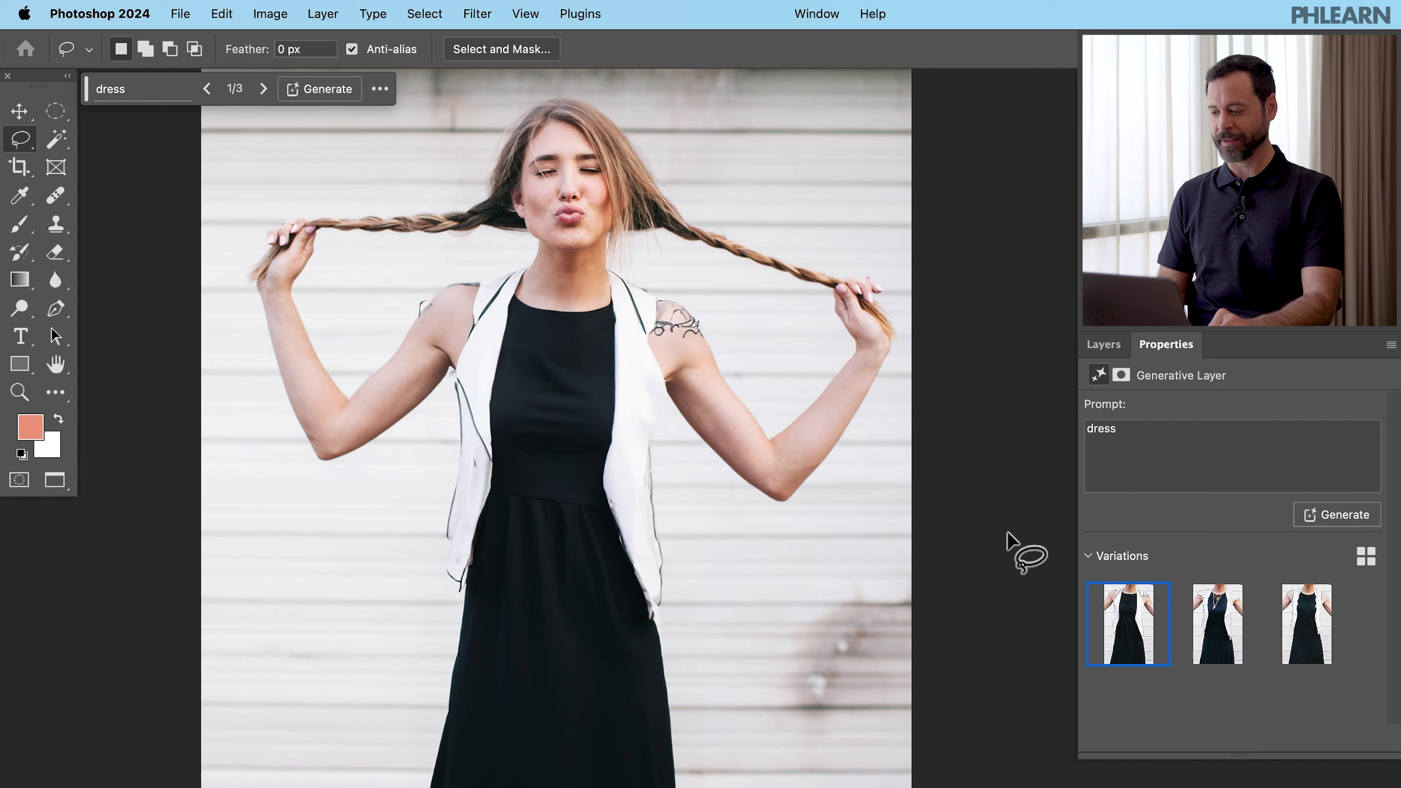
click(1220, 634)
click(1304, 635)
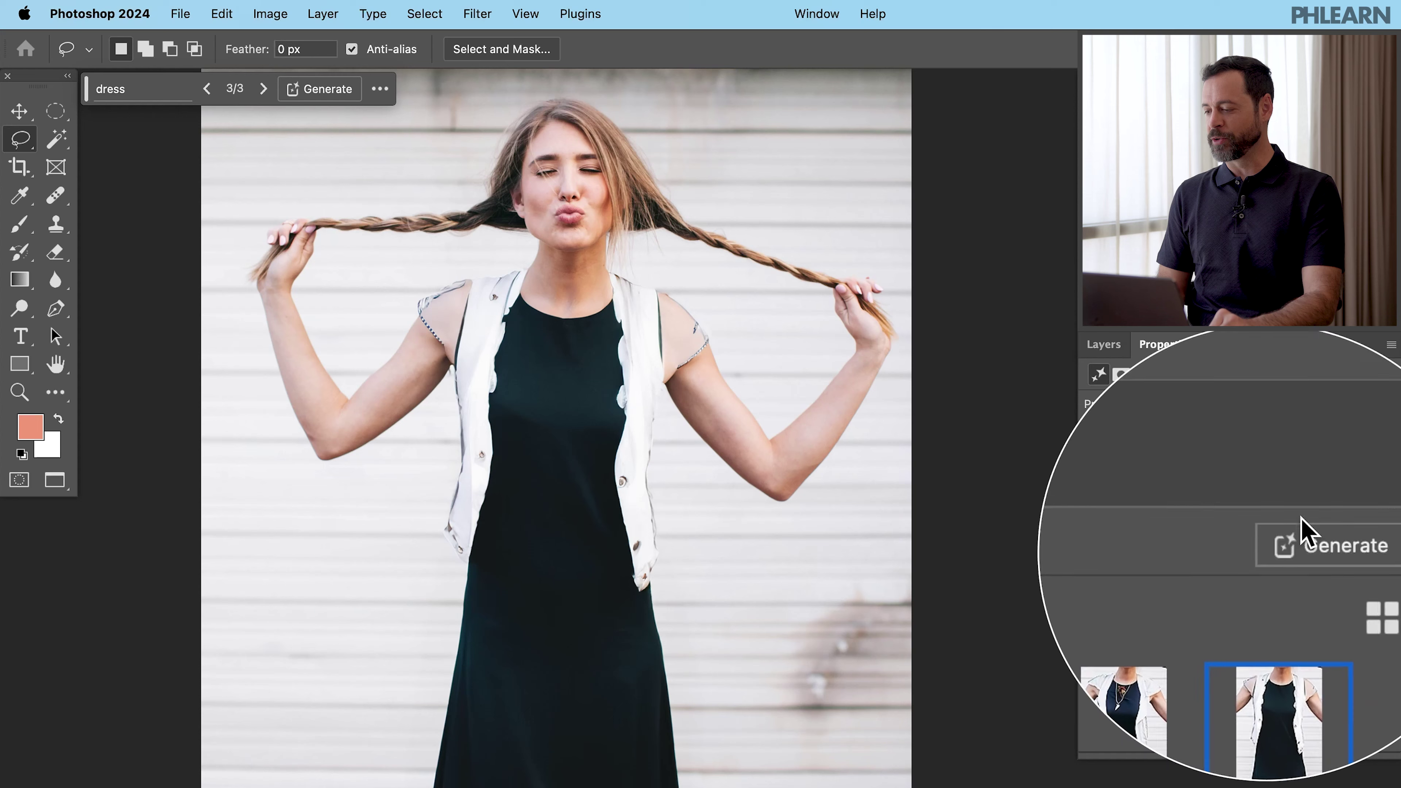
Step: Generate more dress variations and choose the one with a speckled white top and black skirt
click(1335, 516)
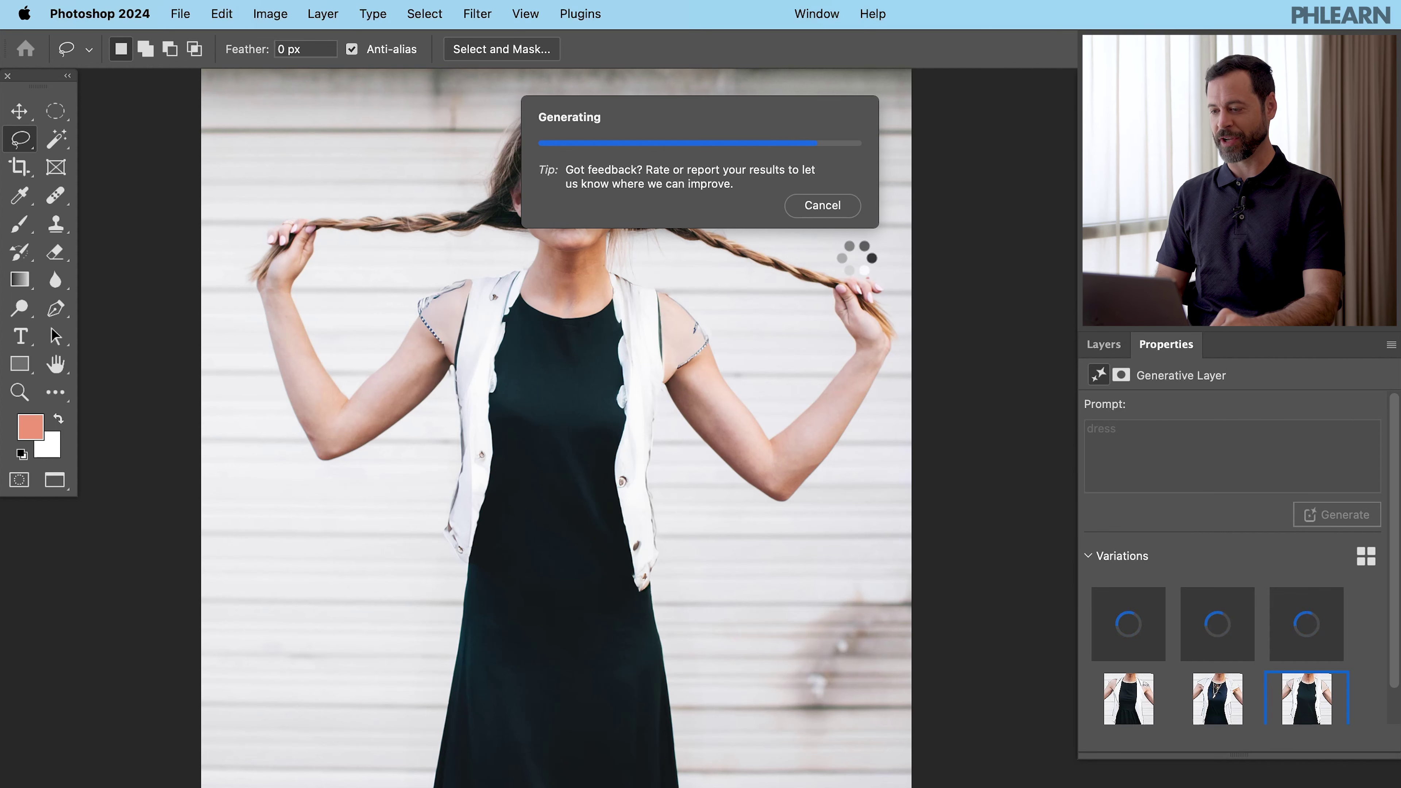
click(1203, 619)
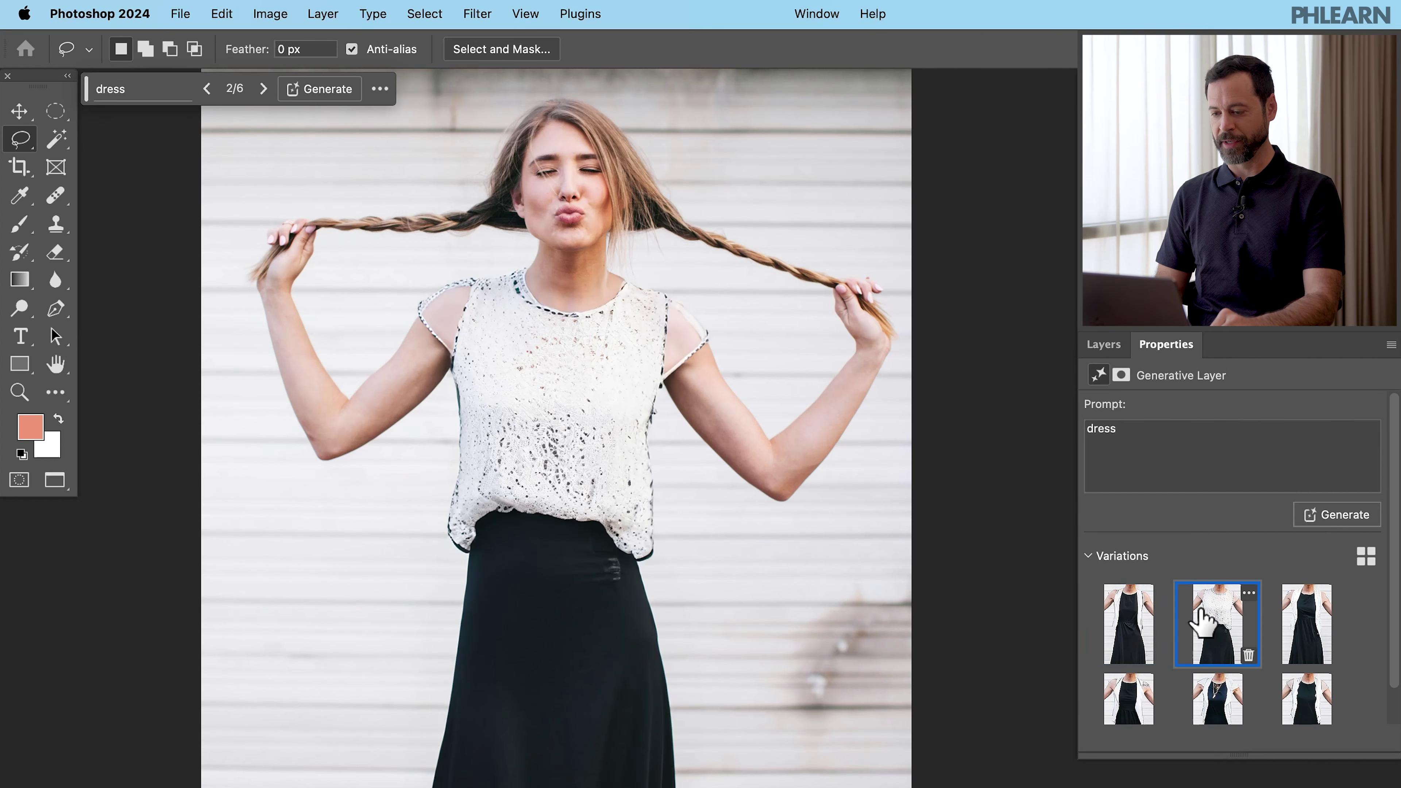
click(1324, 637)
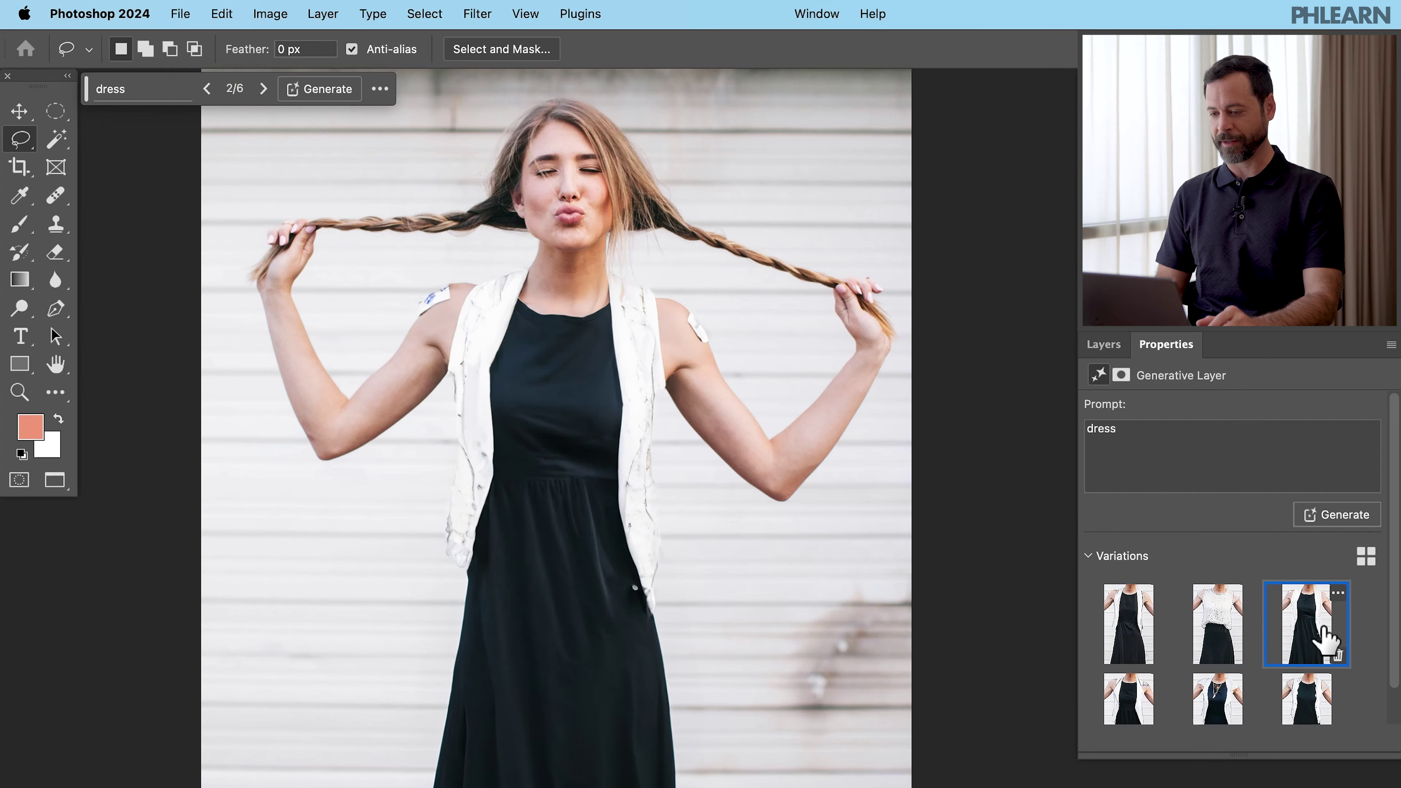
click(1216, 634)
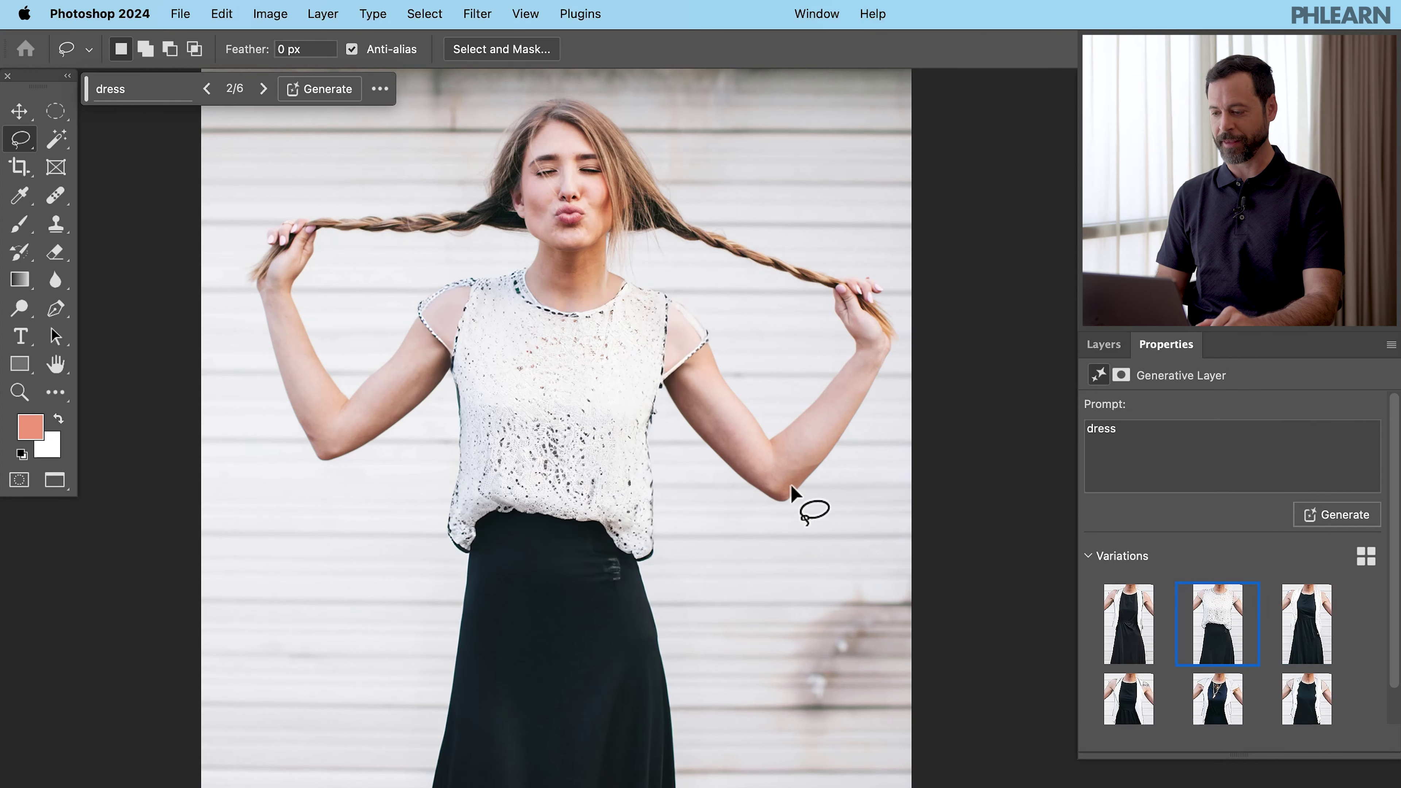
Step: Toggle the visibility of the dress layer several times to compare the new outfit with the original clothing
click(1103, 343)
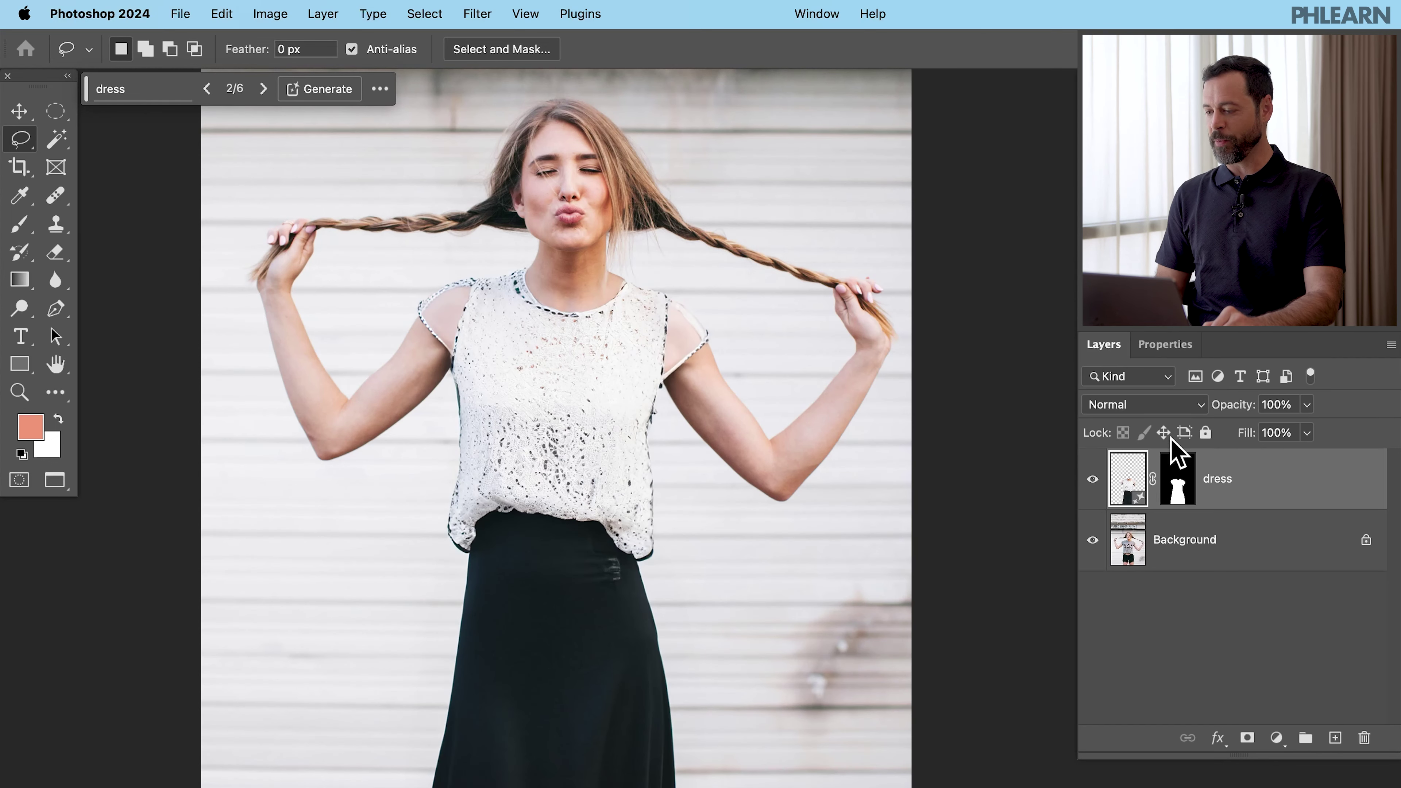
click(1091, 481)
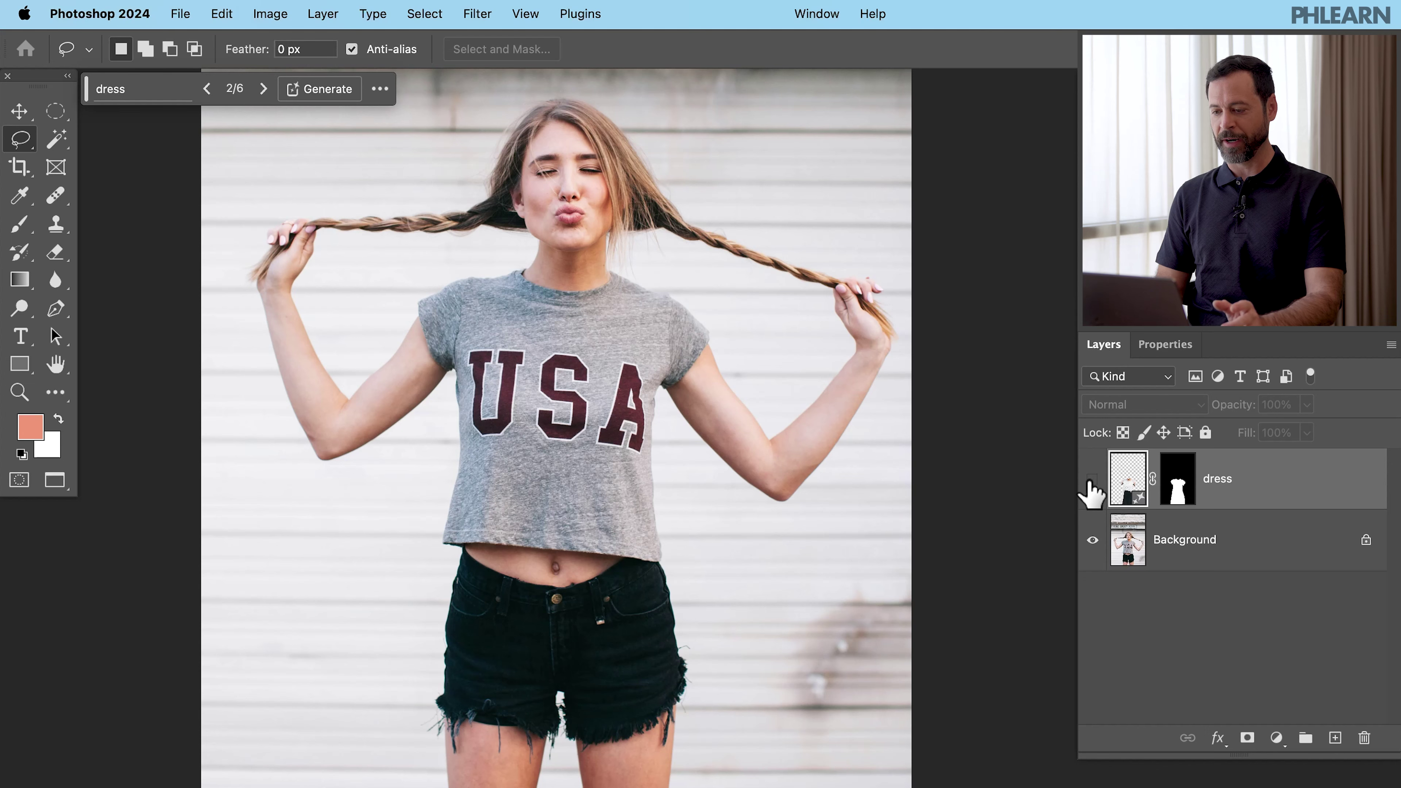
click(1091, 479)
click(1091, 479)
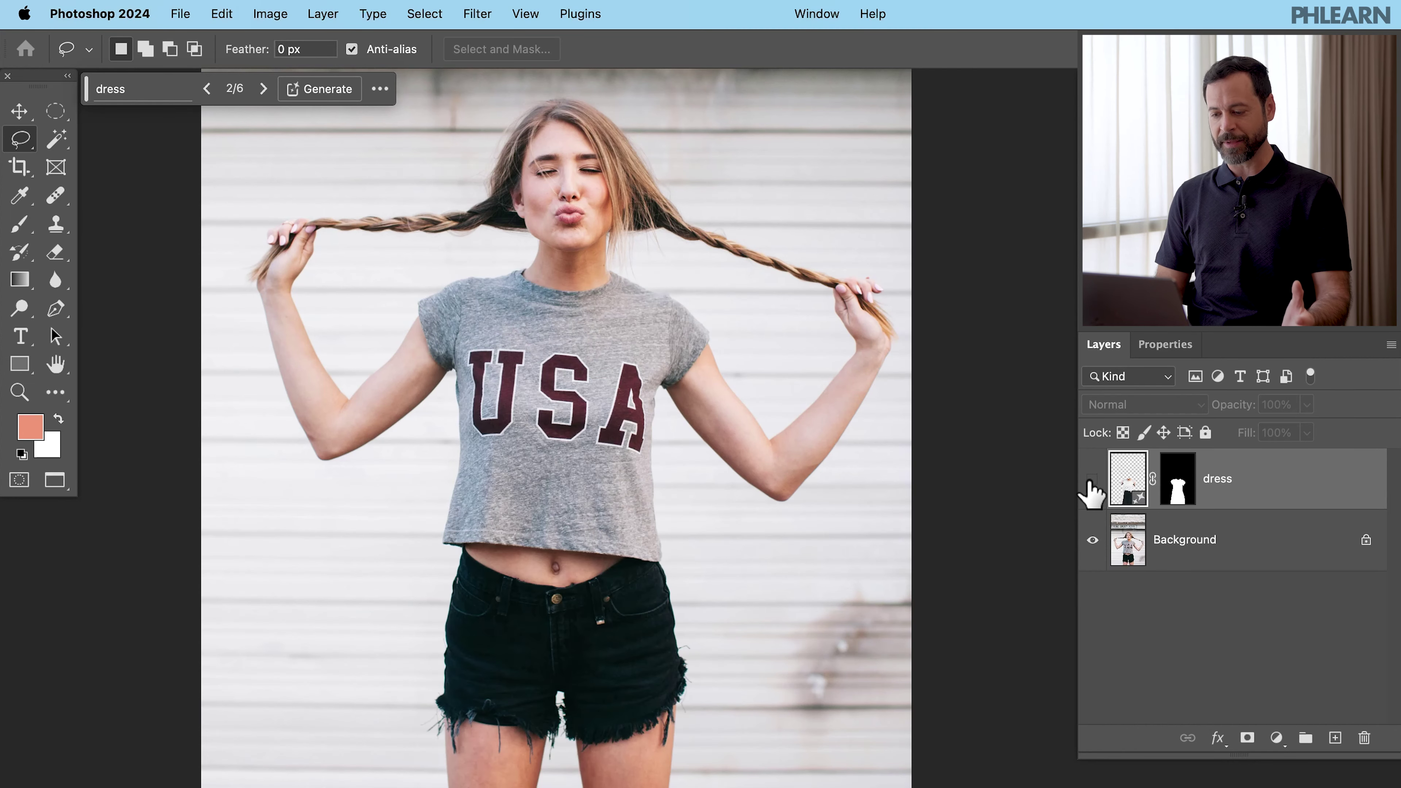
click(1090, 479)
click(1091, 479)
click(1091, 479)
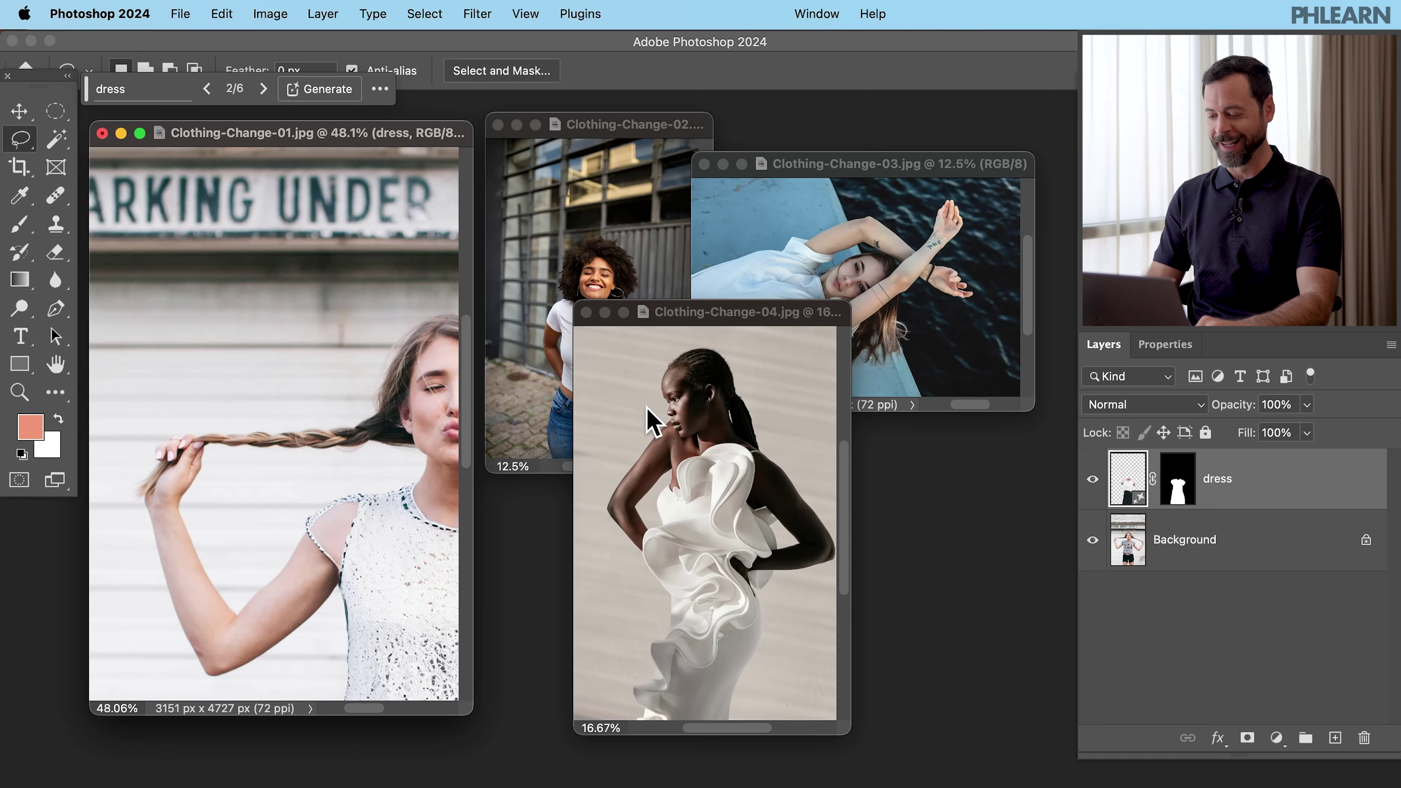
Step: Switch to Clothing-Change-02.jpg and lasso the bare midriff, including the T-shirt's lower edge and the top of the jeans
click(602, 124)
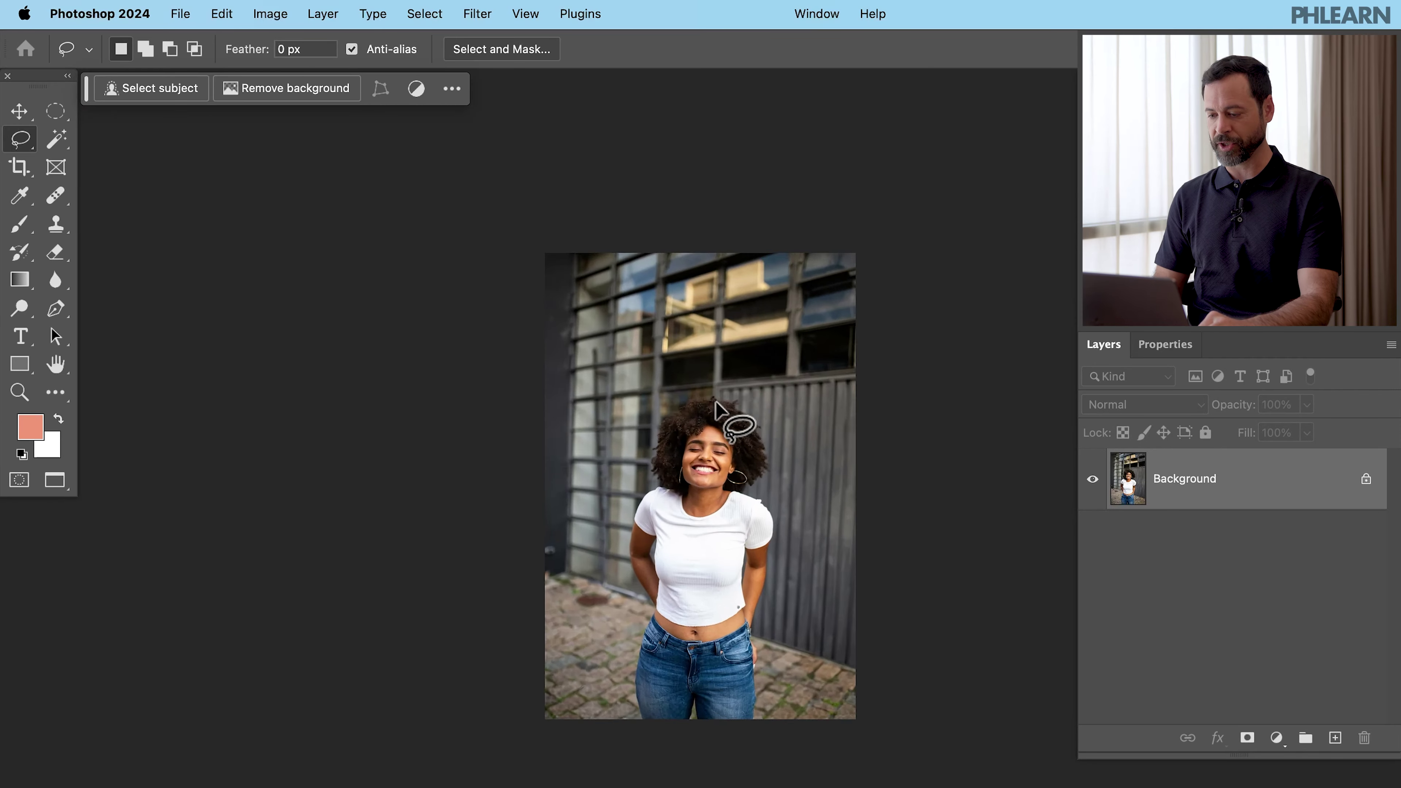
key(ctrl+plus)
key(ctrl+plus)
key(ctrl+plus)
key(ctrl+plus)
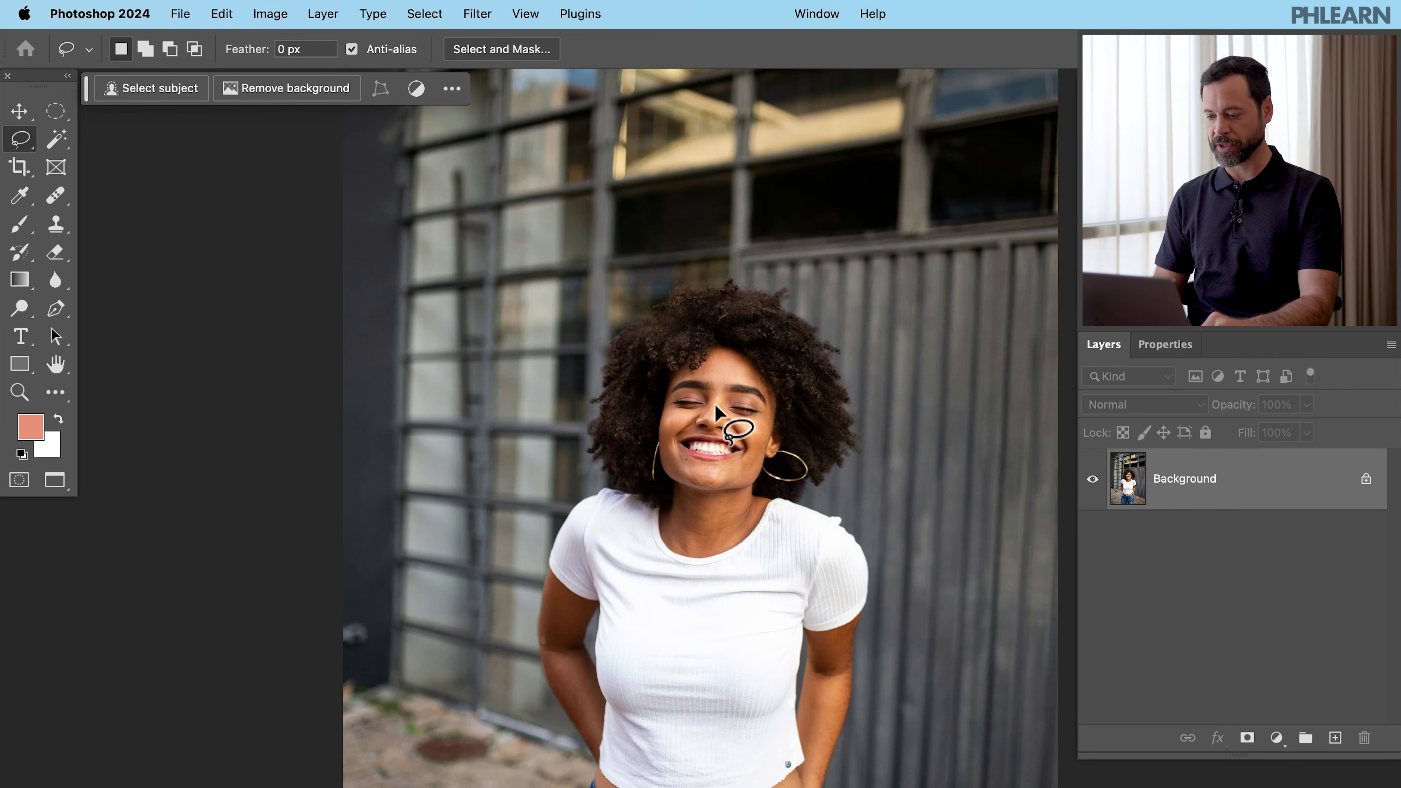
scroll(716, 414, down, 5)
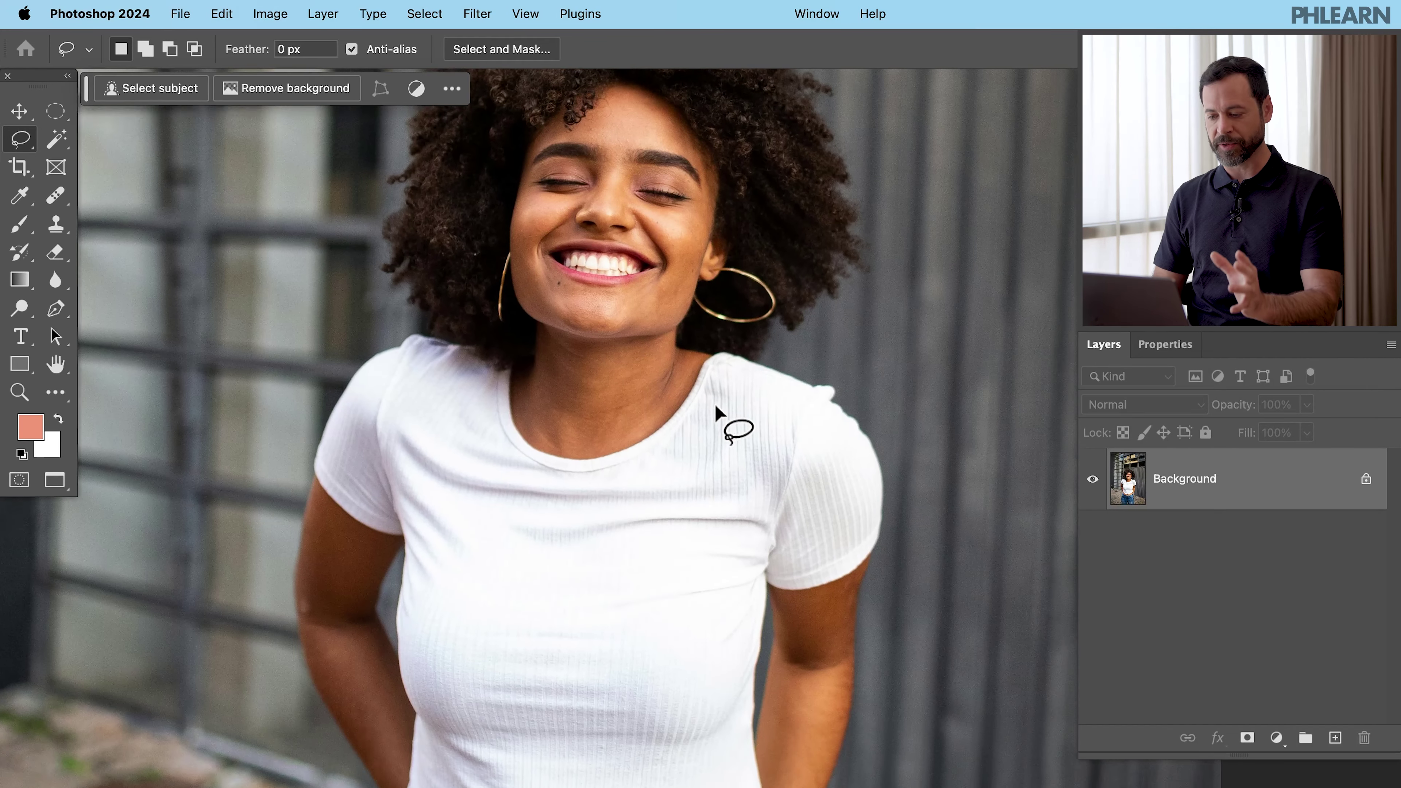
scroll(717, 414, down, 3)
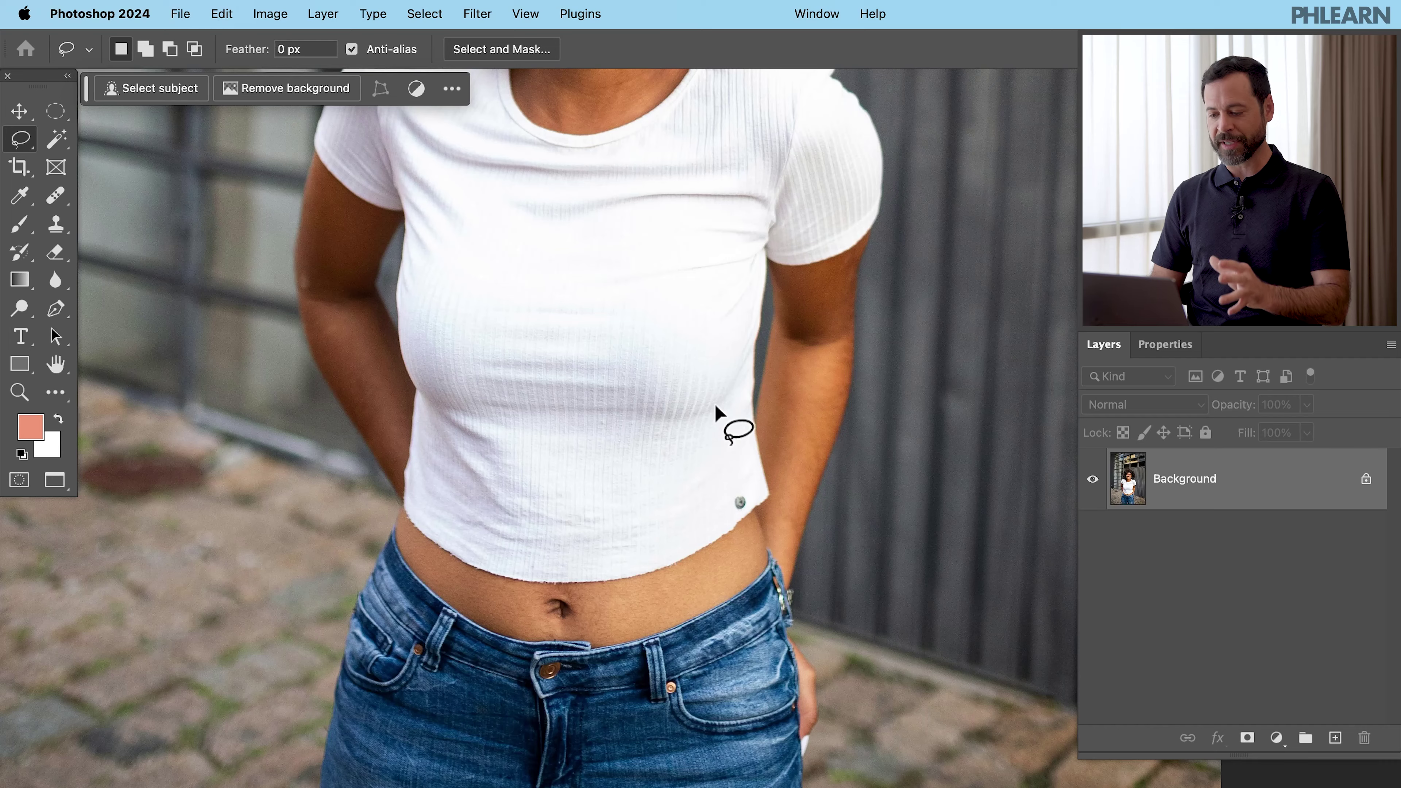
mouse_move(404, 415)
mouse_down()
mouse_move(381, 515)
mouse_move(426, 565)
mouse_move(509, 610)
mouse_move(684, 624)
mouse_move(738, 605)
mouse_move(792, 534)
mouse_up()
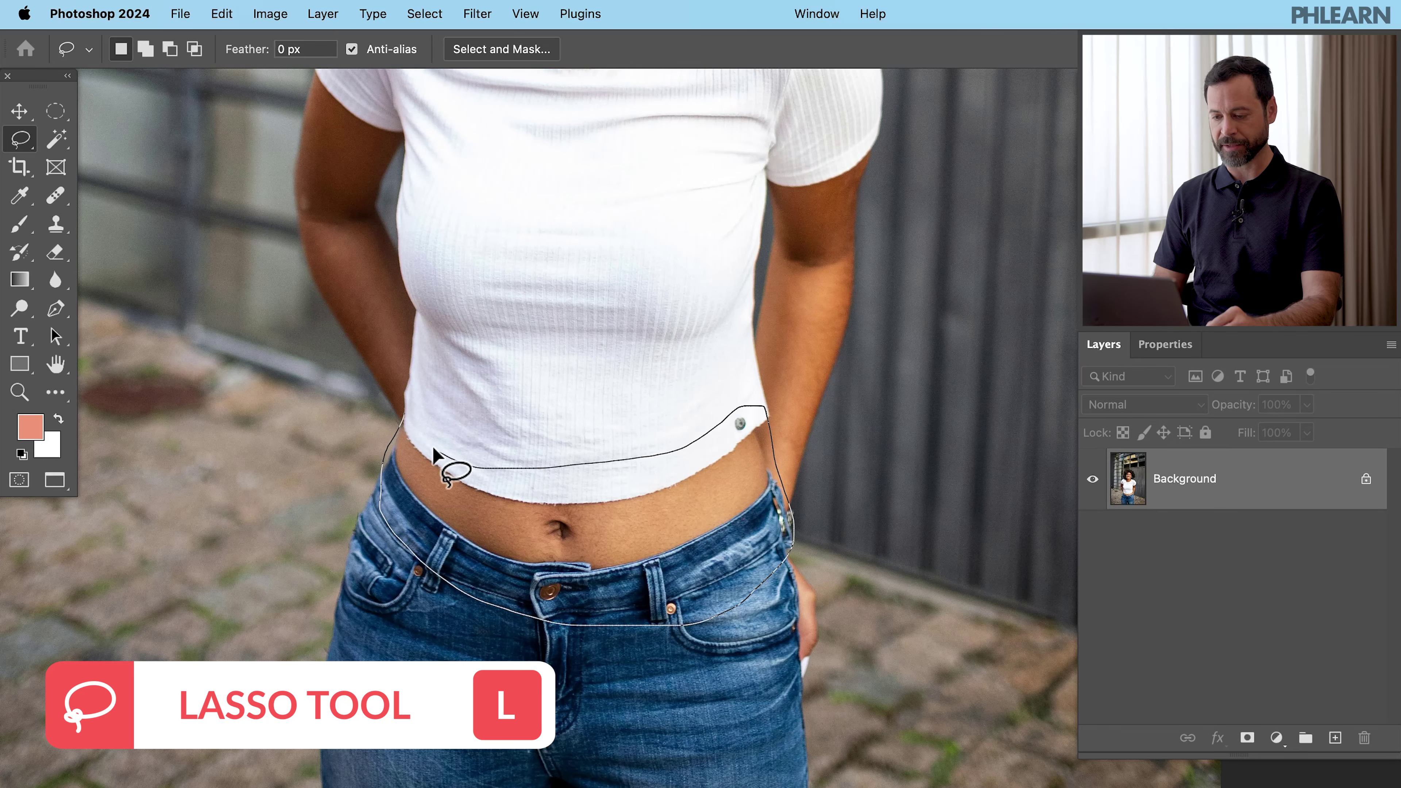
drag(441, 461, 411, 441)
Step: Add the areas along the sides of the waist and the jeans waistband to the midriff selection
key(shift)
drag(752, 406, 793, 555)
drag(394, 439, 368, 508)
drag(540, 614, 625, 607)
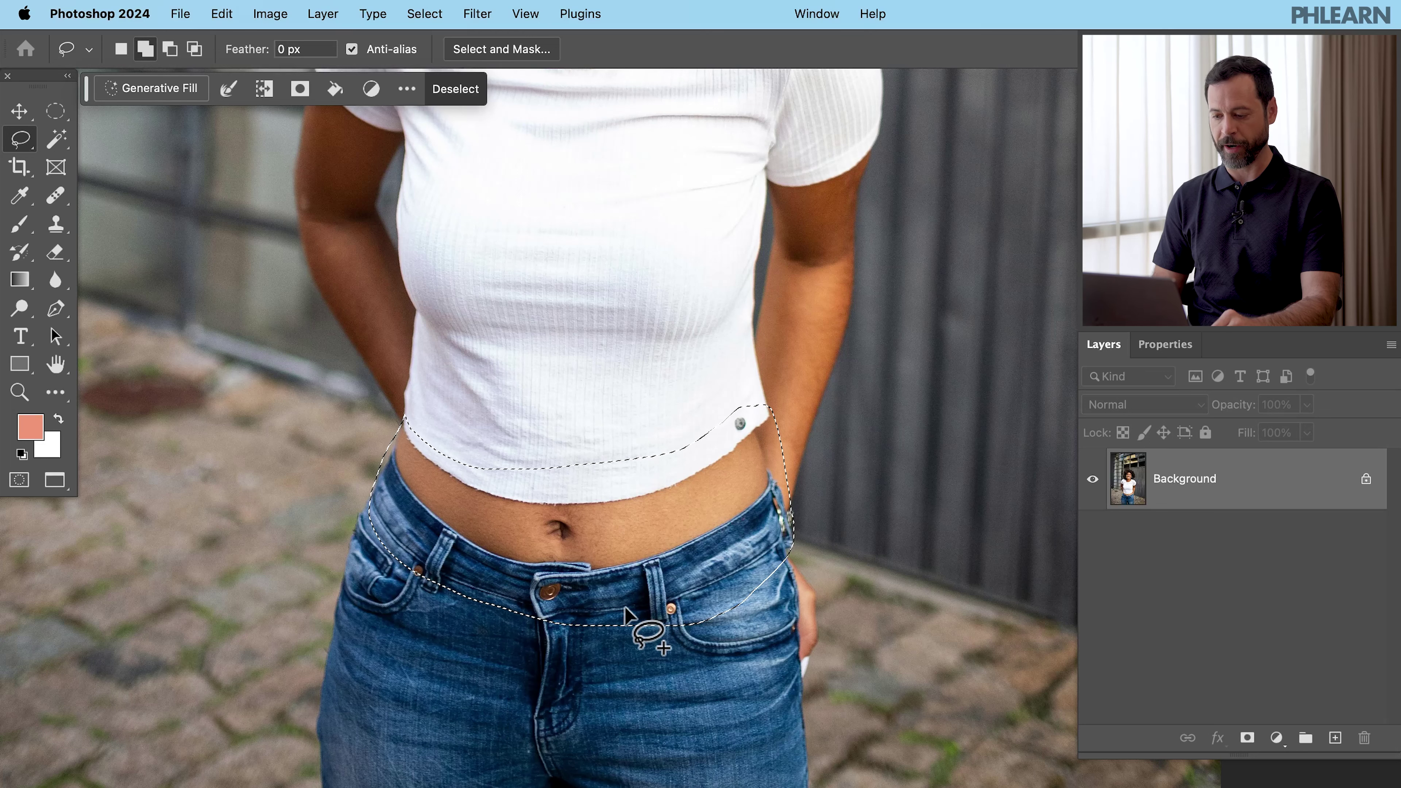
Step: Generate a Generative Fill over the midriff with the prompt "shirt" and preview its second and third variations
click(166, 91)
text(shirt)
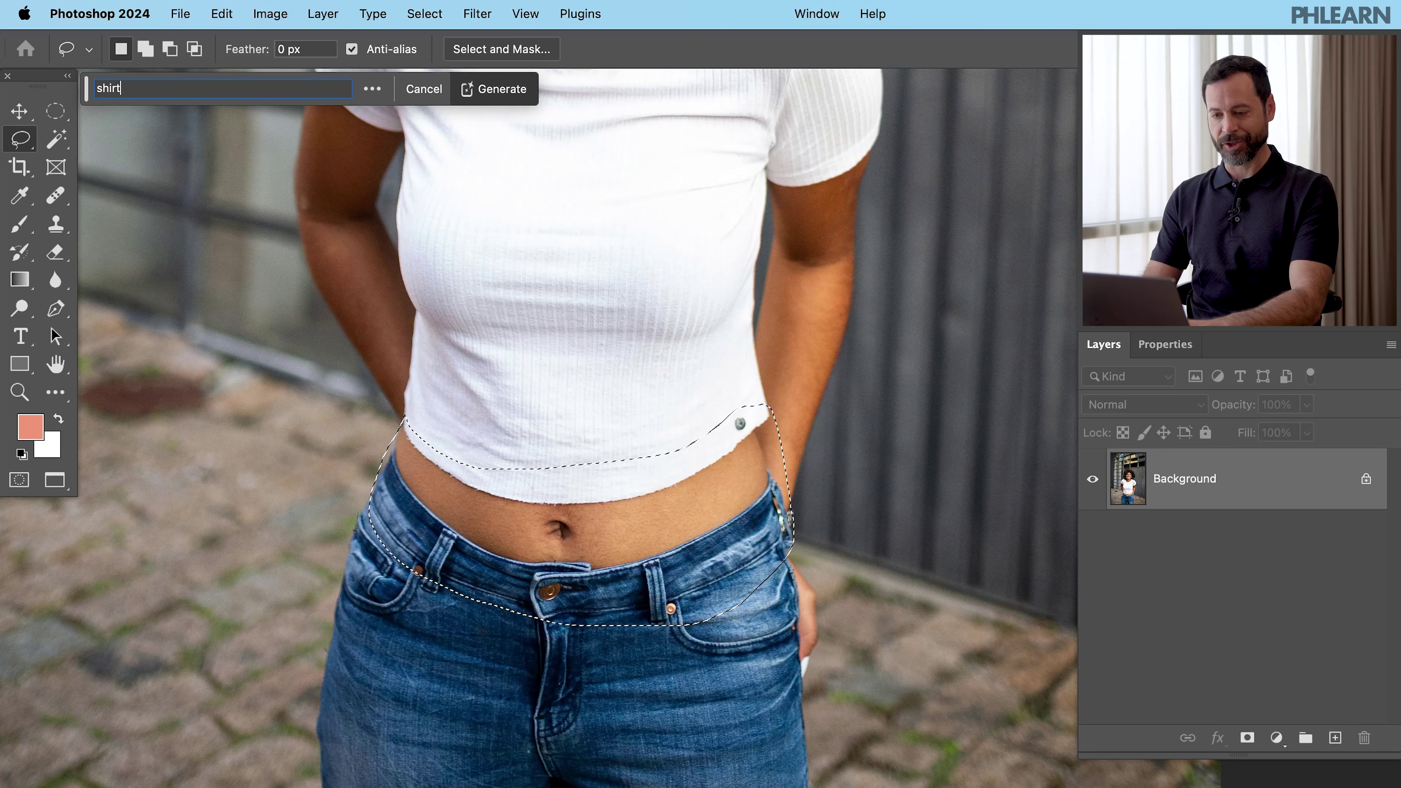
click(478, 93)
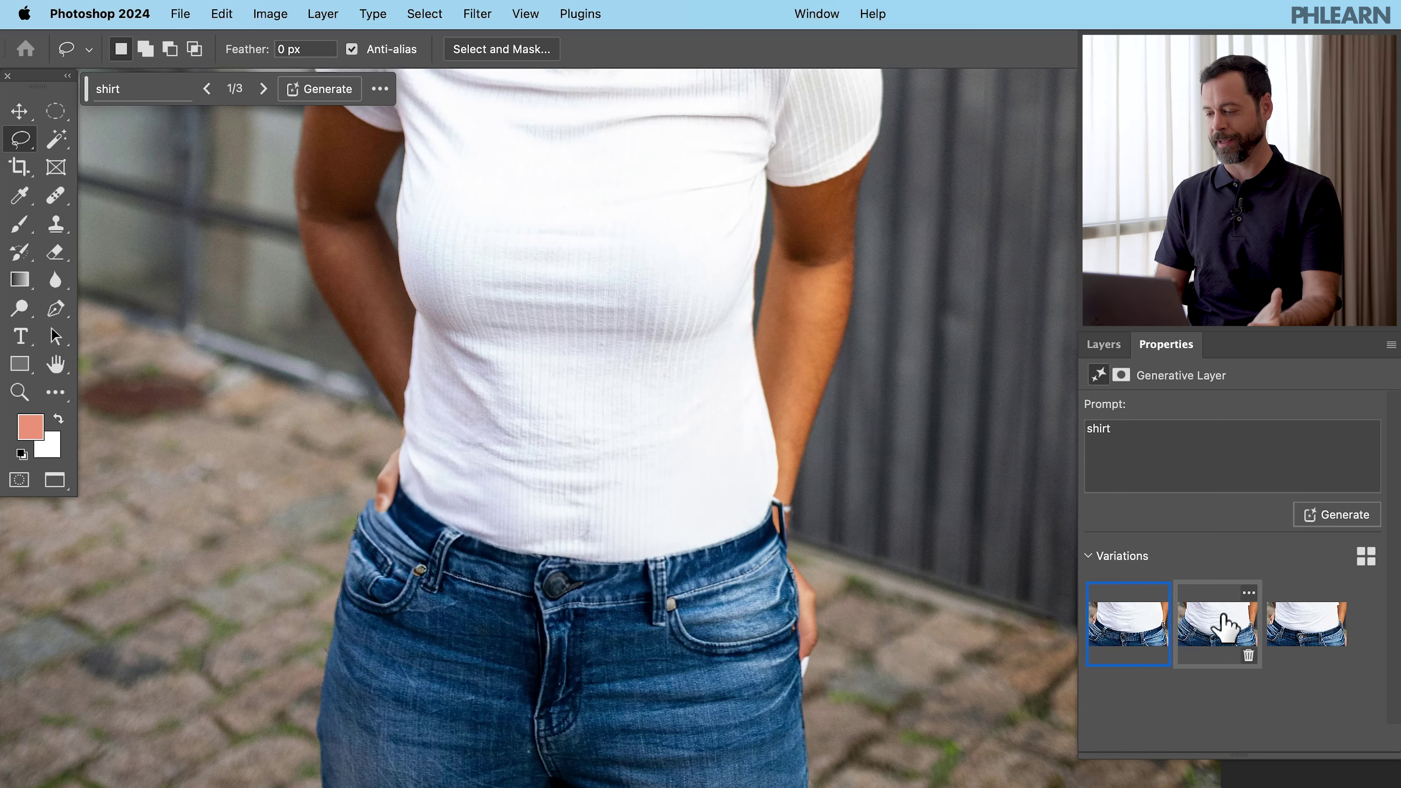
click(1218, 627)
click(1302, 626)
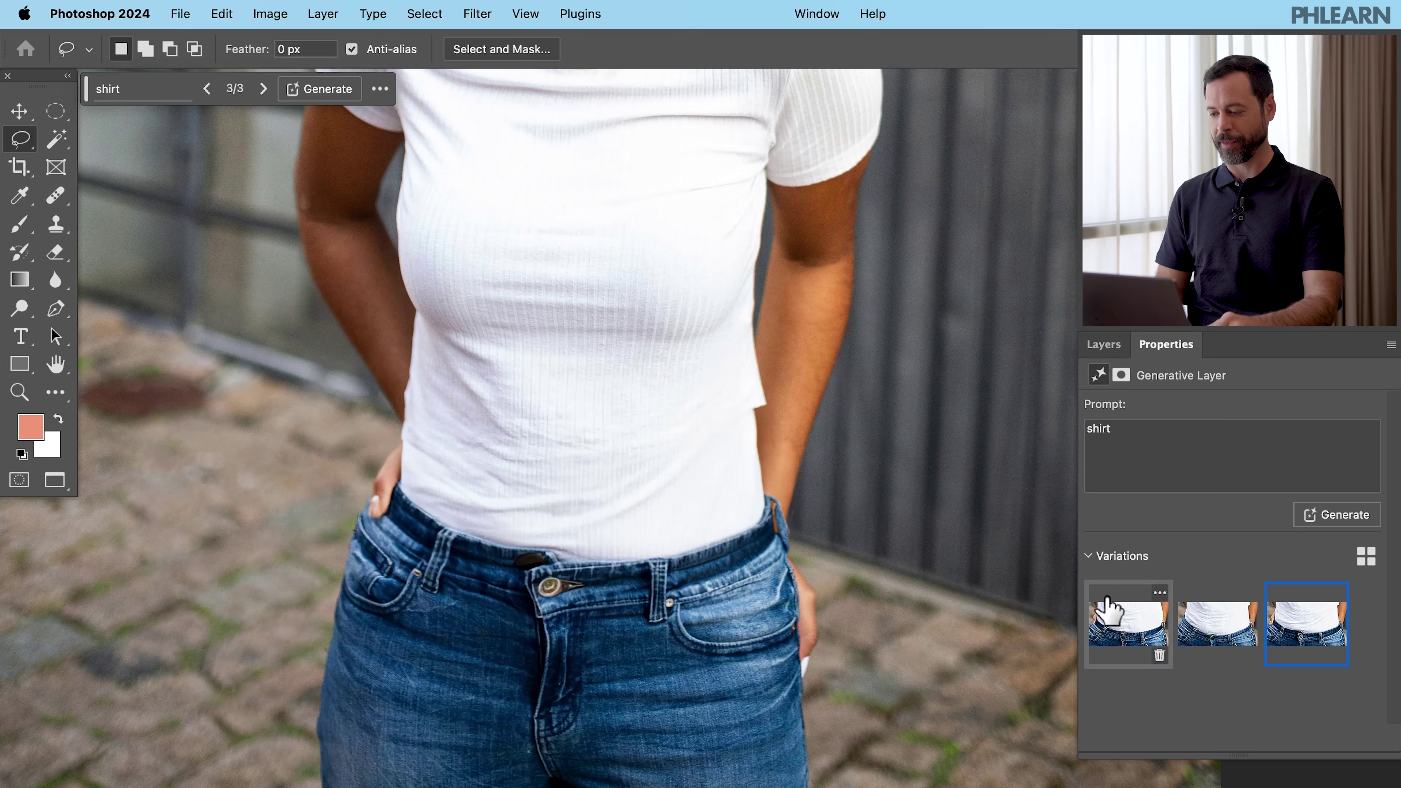
Step: Generate another set of "shirt" variations, compare them on the midriff and select the fifth variation
click(1327, 516)
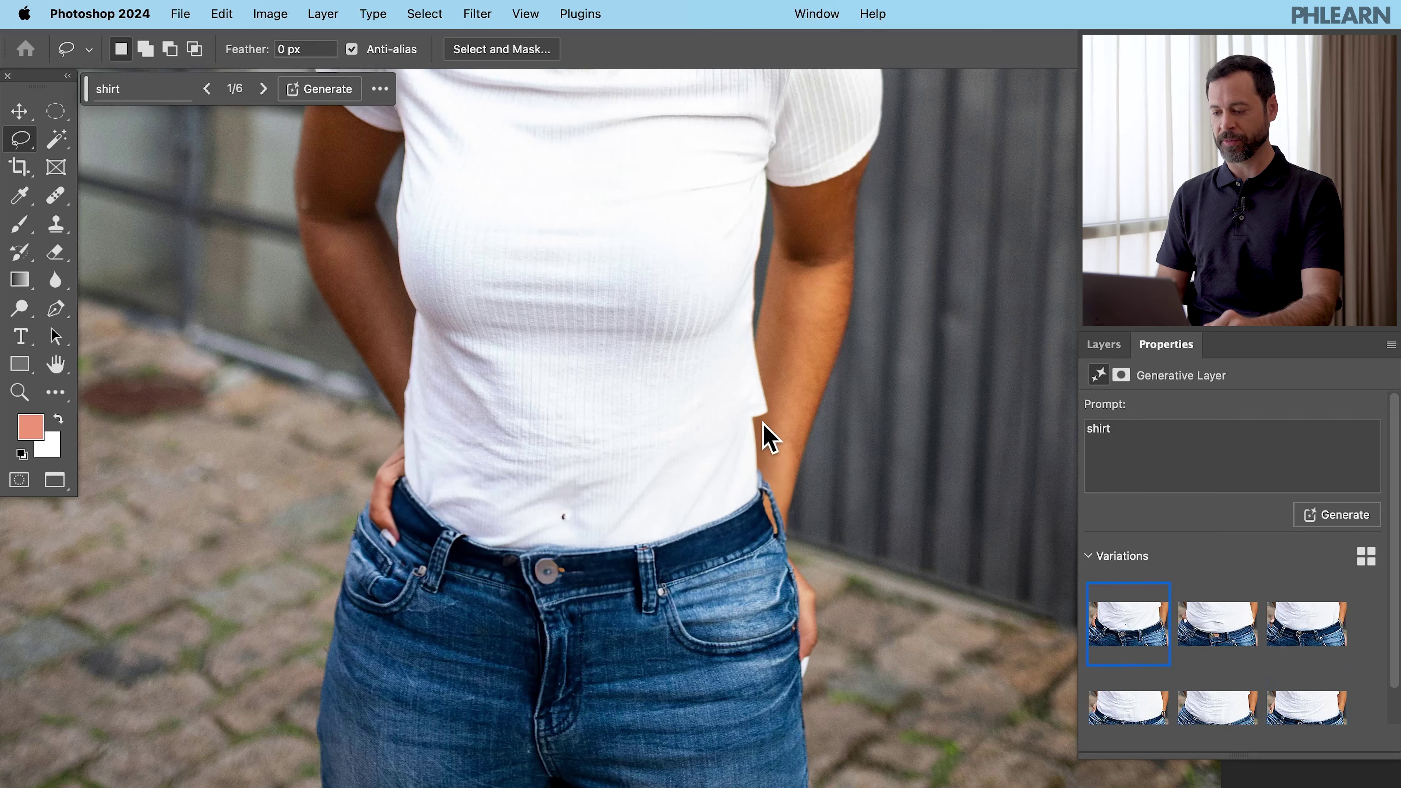
click(1221, 623)
click(1305, 639)
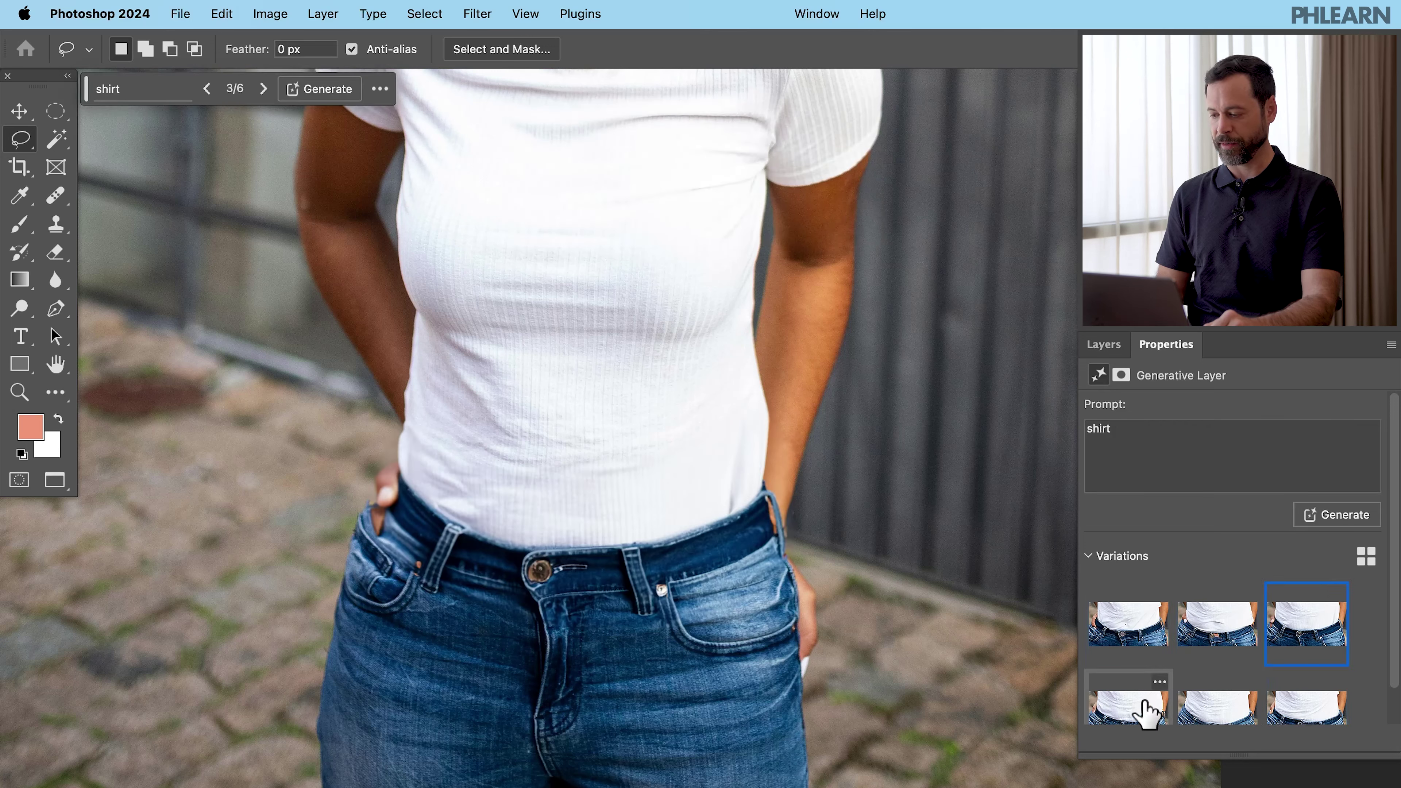
click(1131, 712)
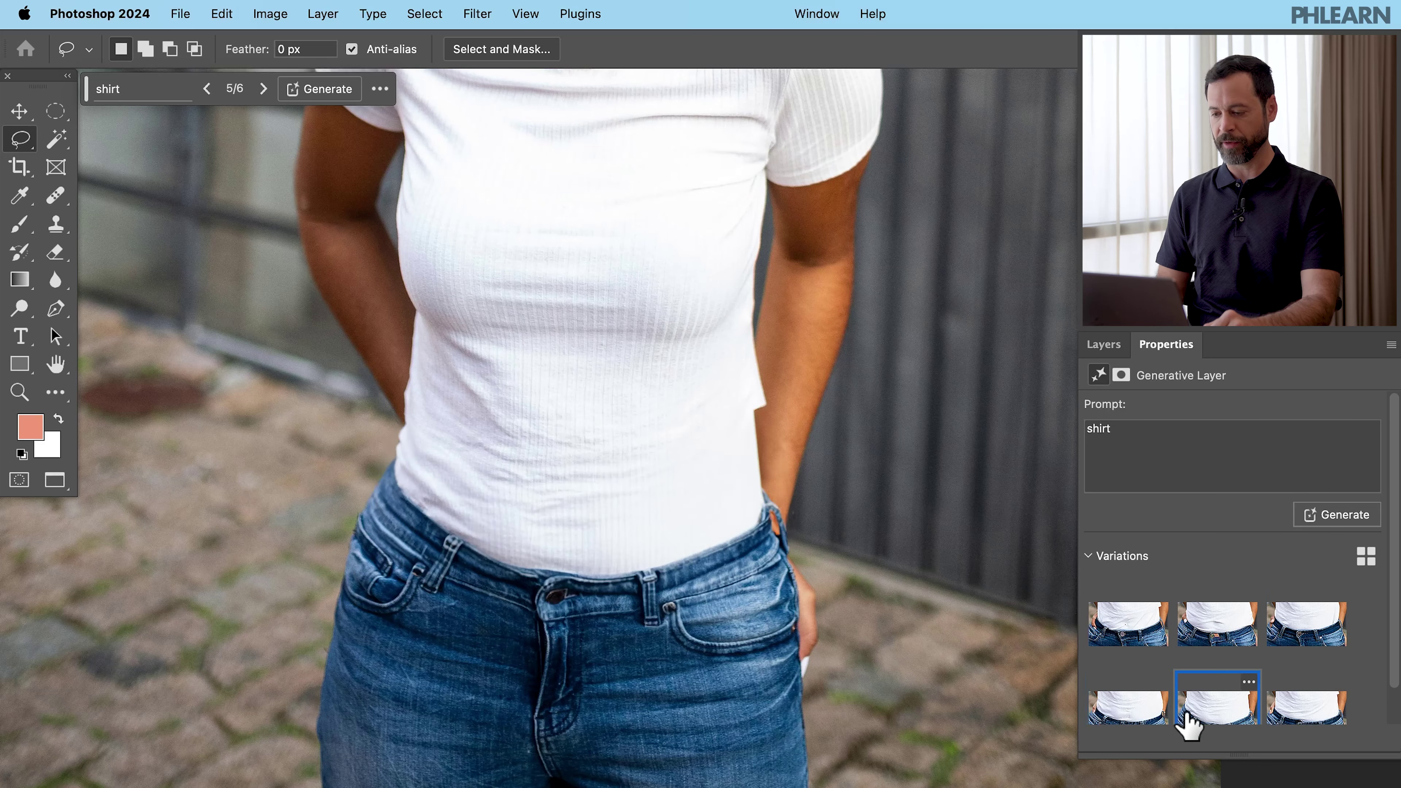
click(1289, 711)
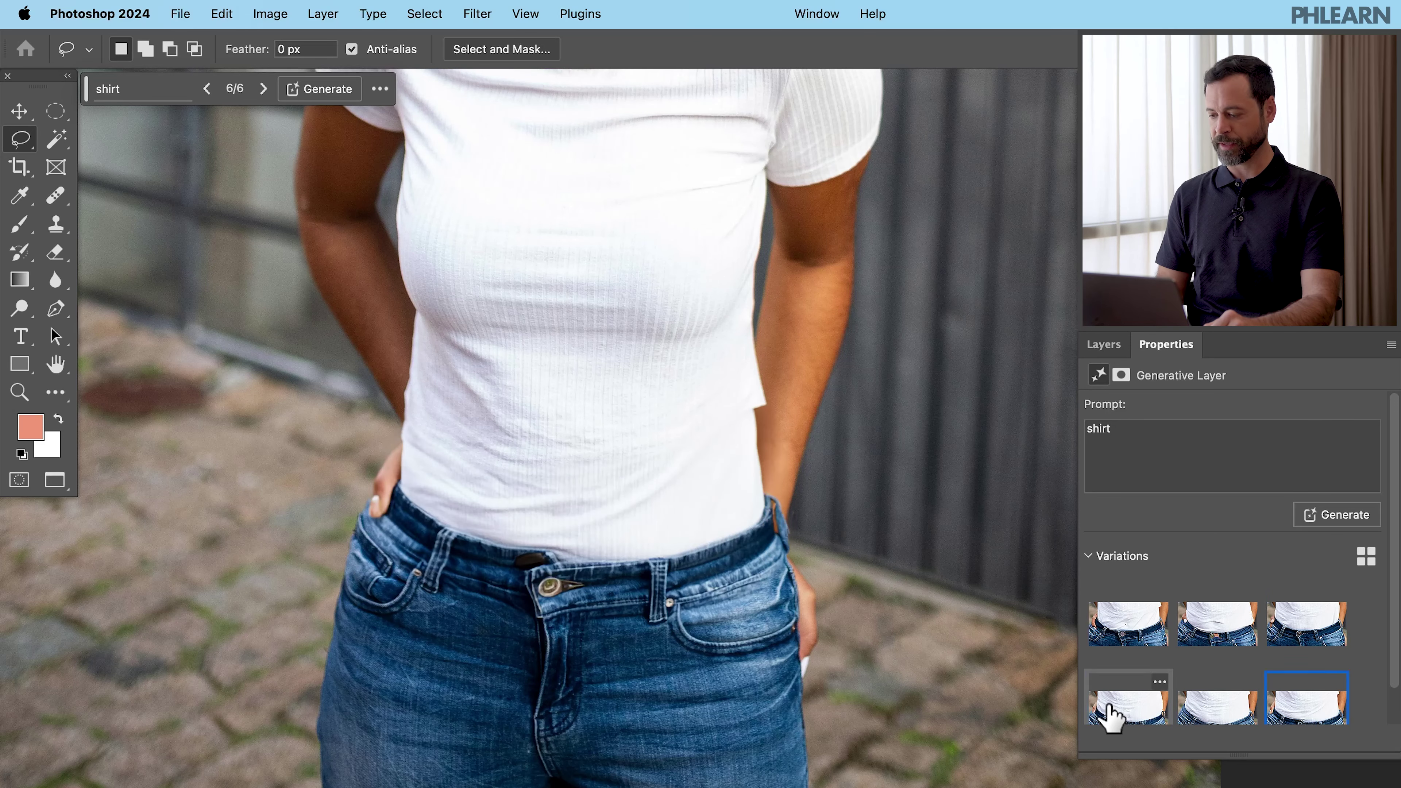
click(1111, 711)
click(1302, 714)
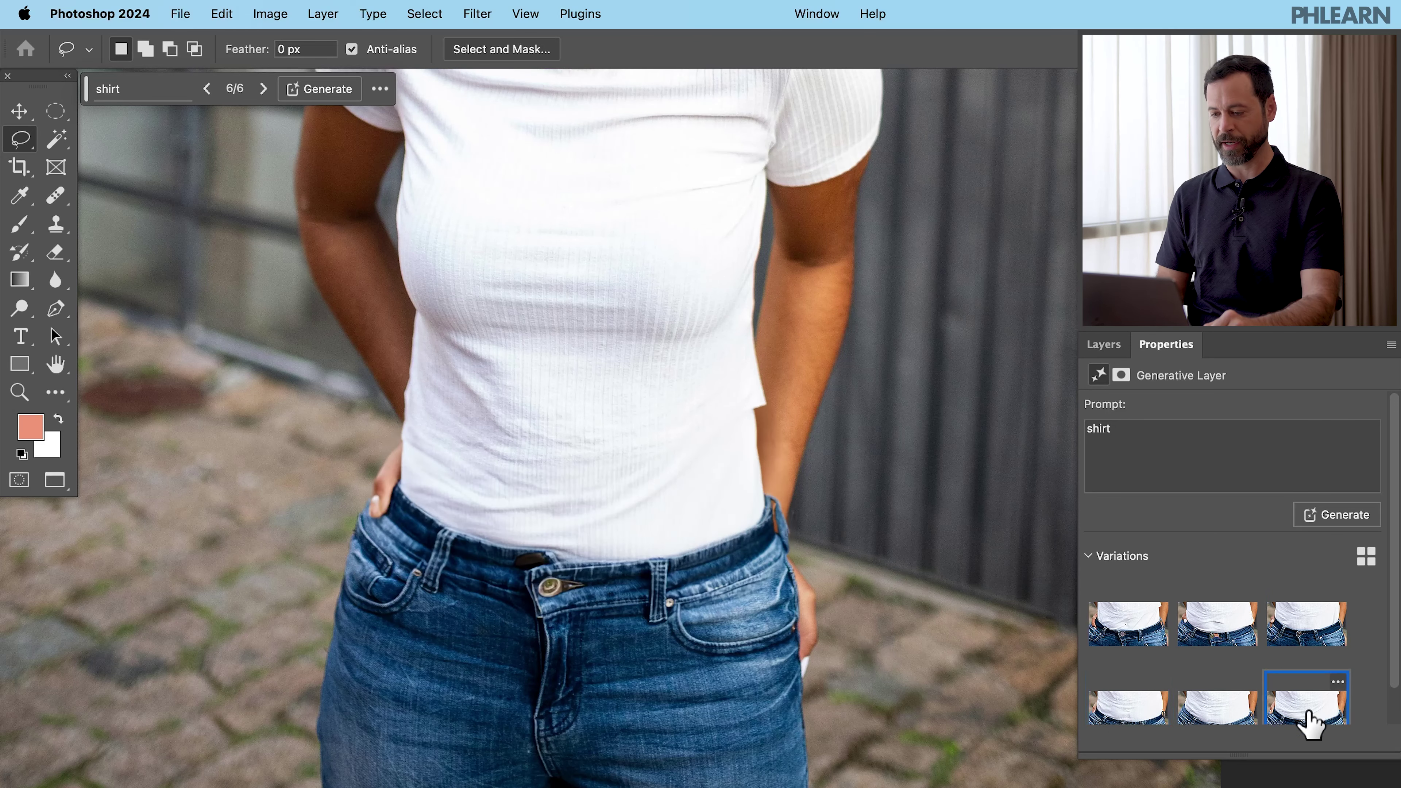
key(super+0)
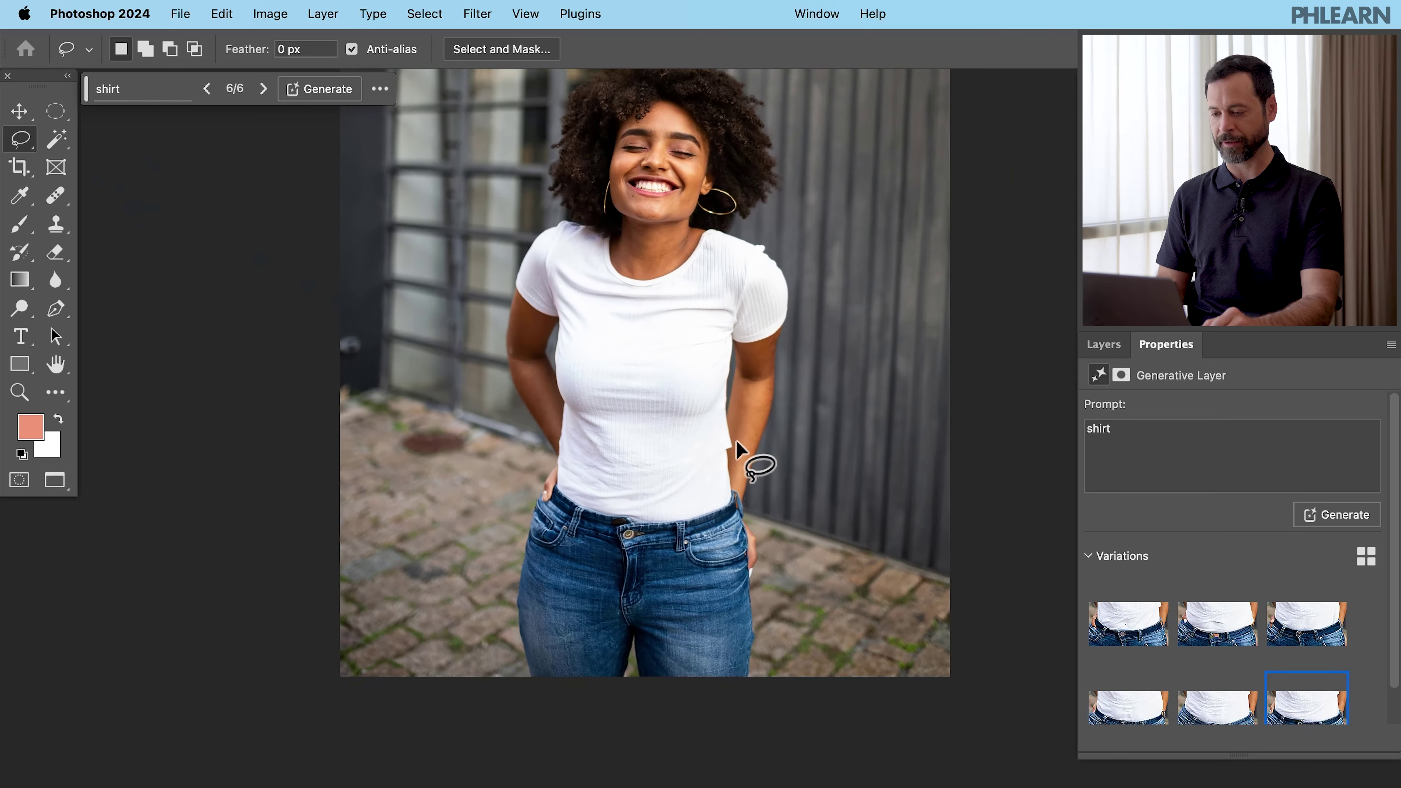
click(1209, 718)
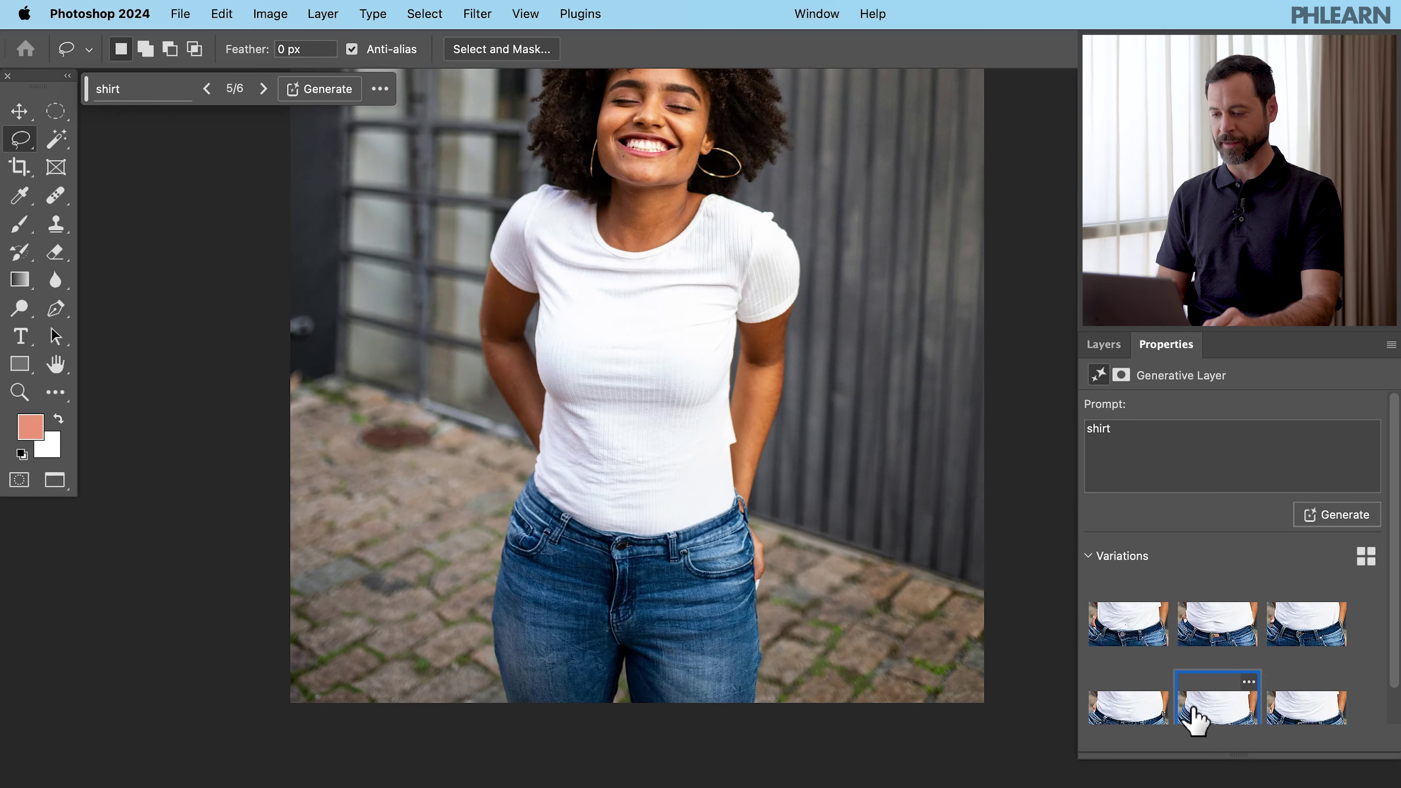
Step: Lasso the jagged T-shirt edge beside the arm at the waist and run Generative Fill on it without a prompt
scroll(732, 455, up, 5)
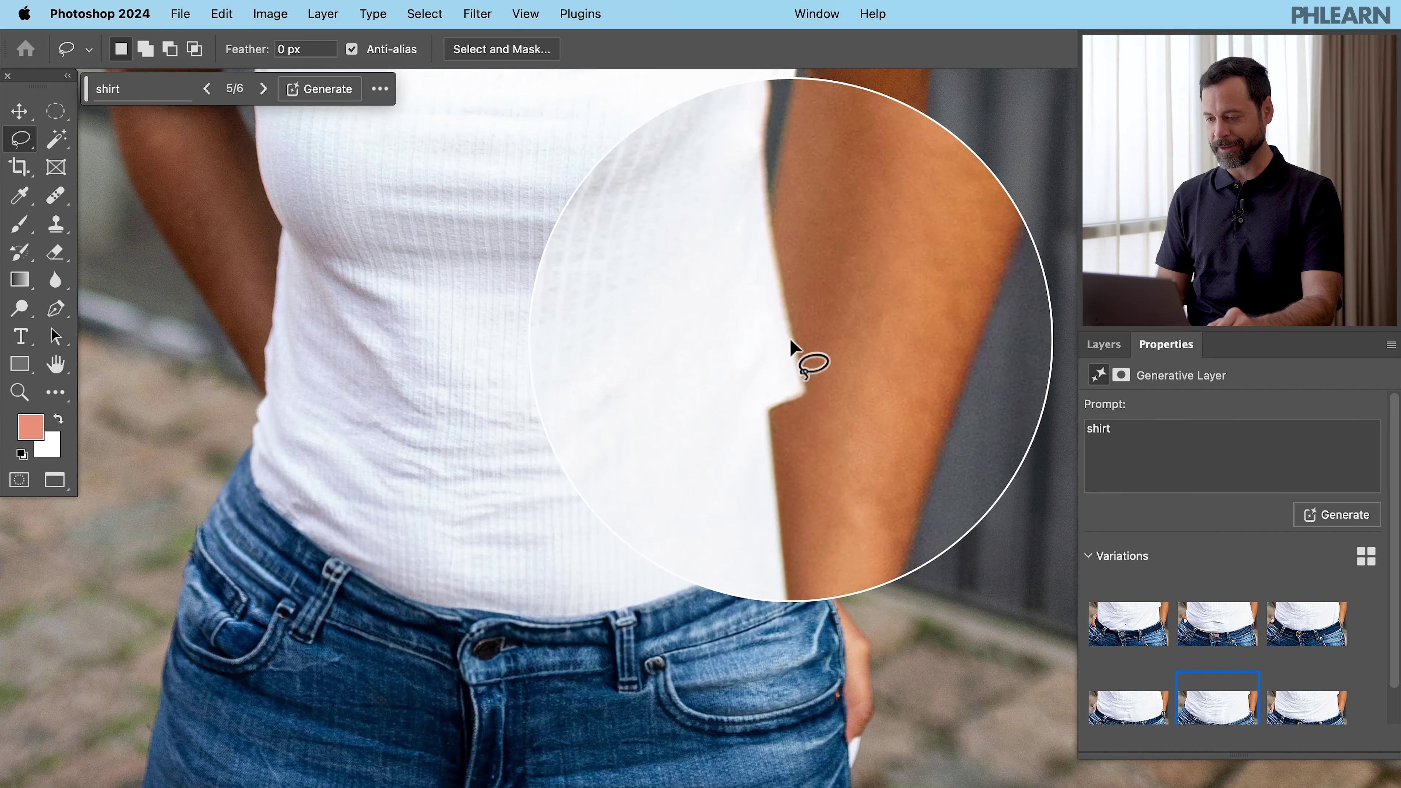
drag(801, 328, 782, 262)
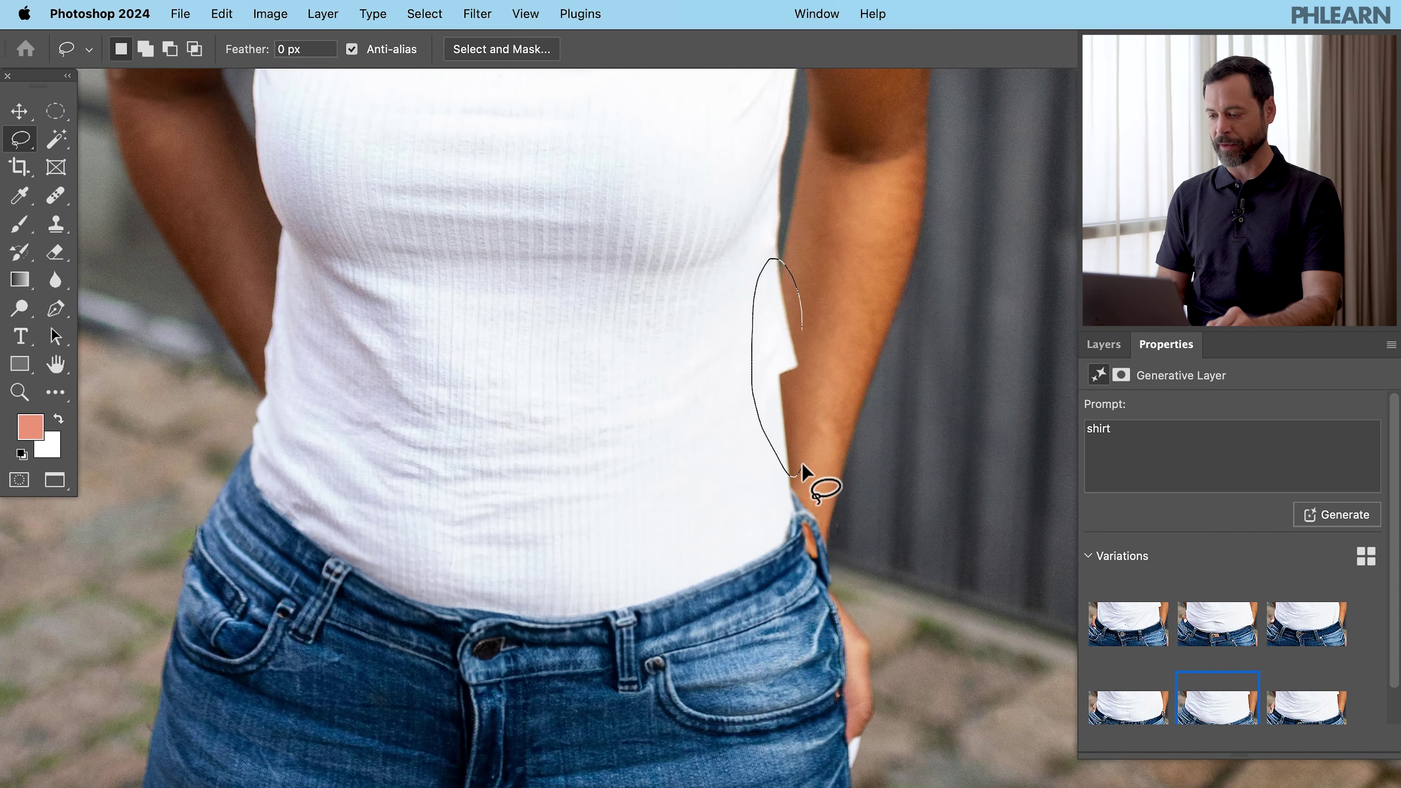
drag(810, 335, 803, 326)
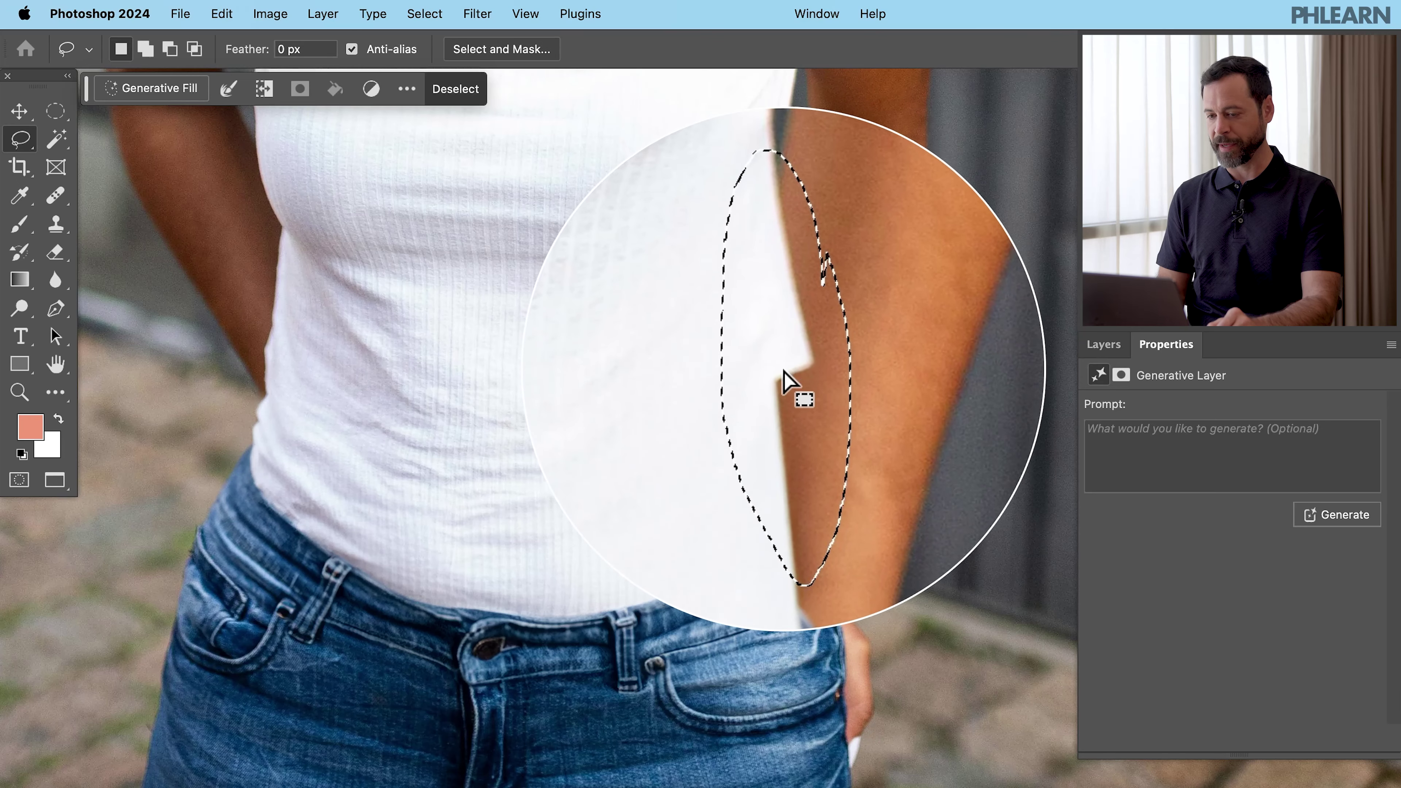
click(182, 89)
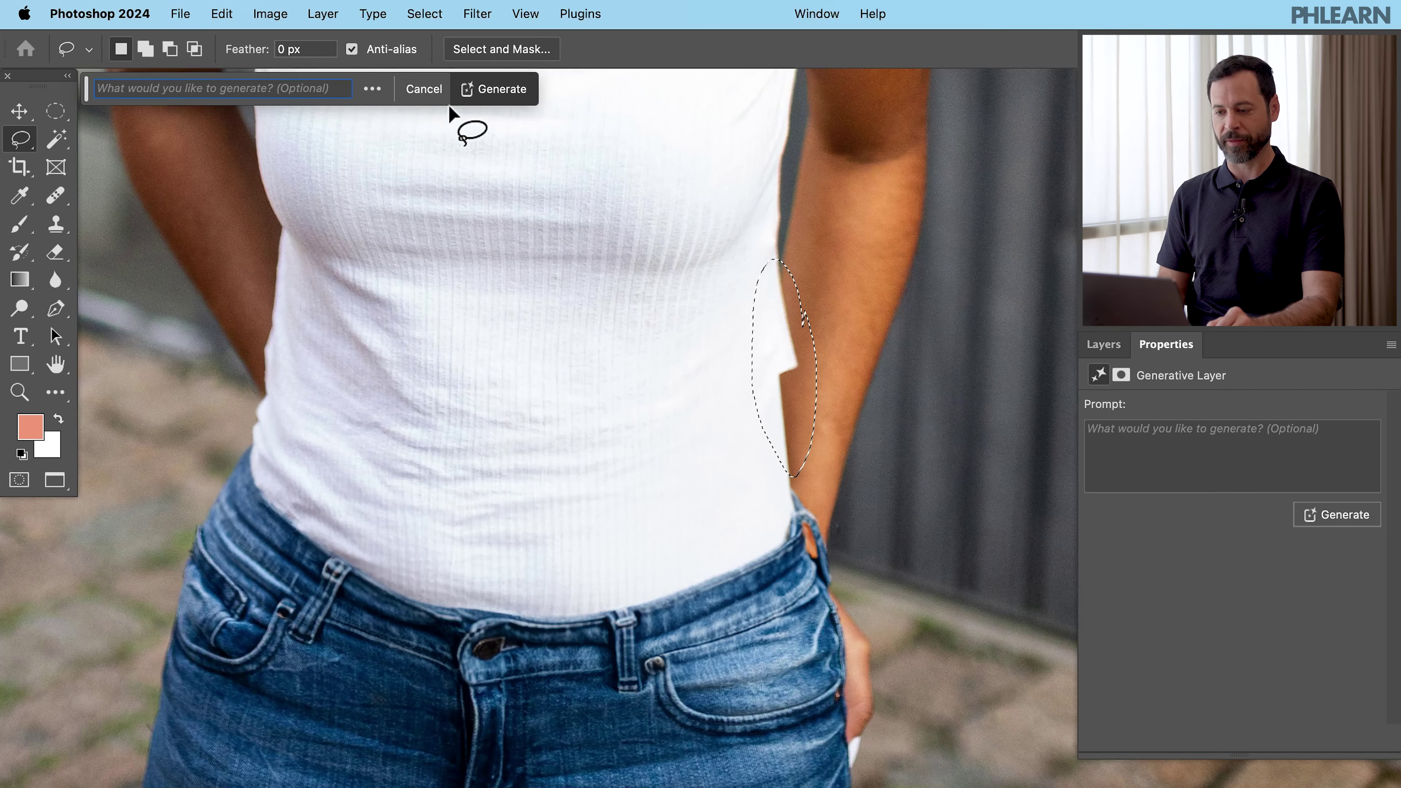
click(484, 91)
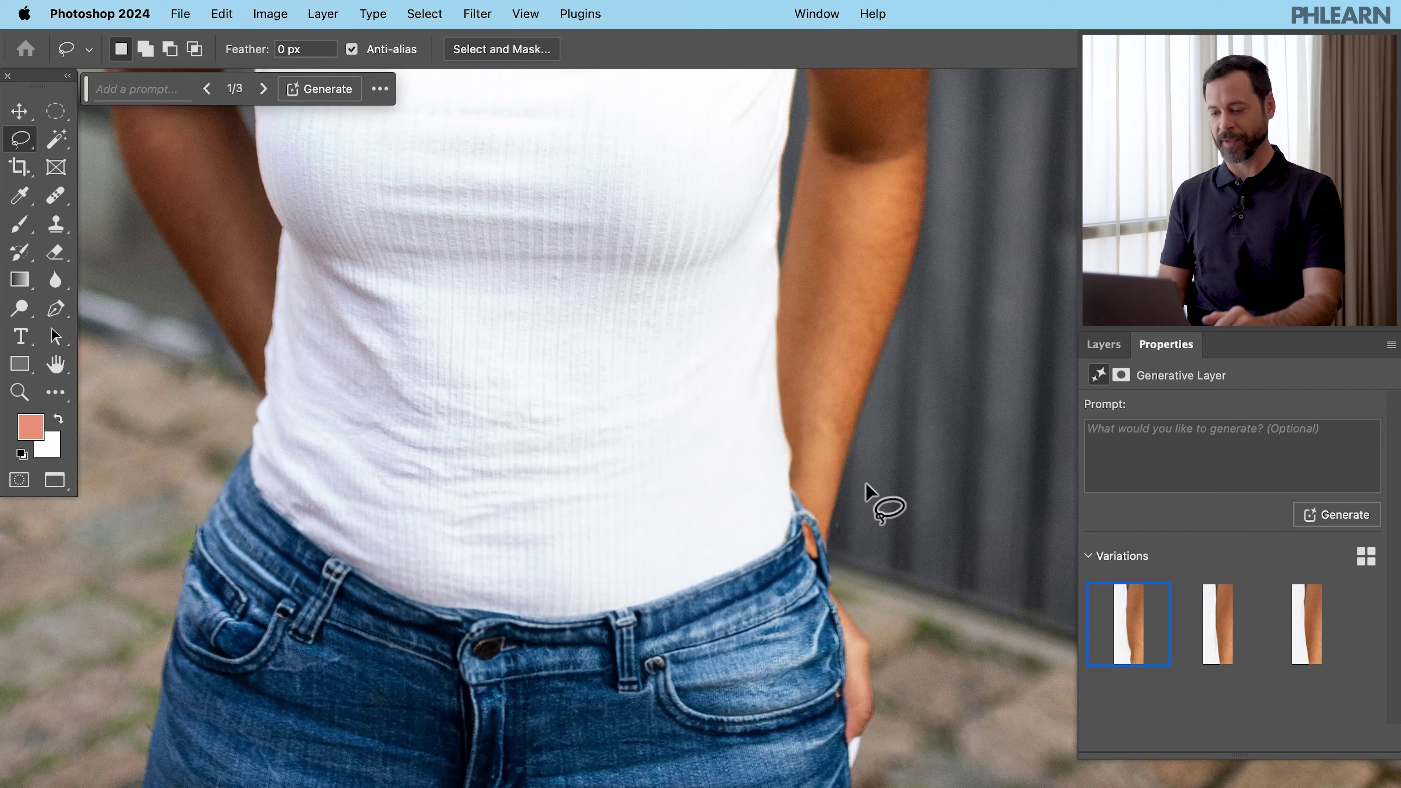
Step: Group the Generative Fill and shirt layers and toggle the group's visibility to compare with the original photo
scroll(881, 494, down, 3)
click(1103, 343)
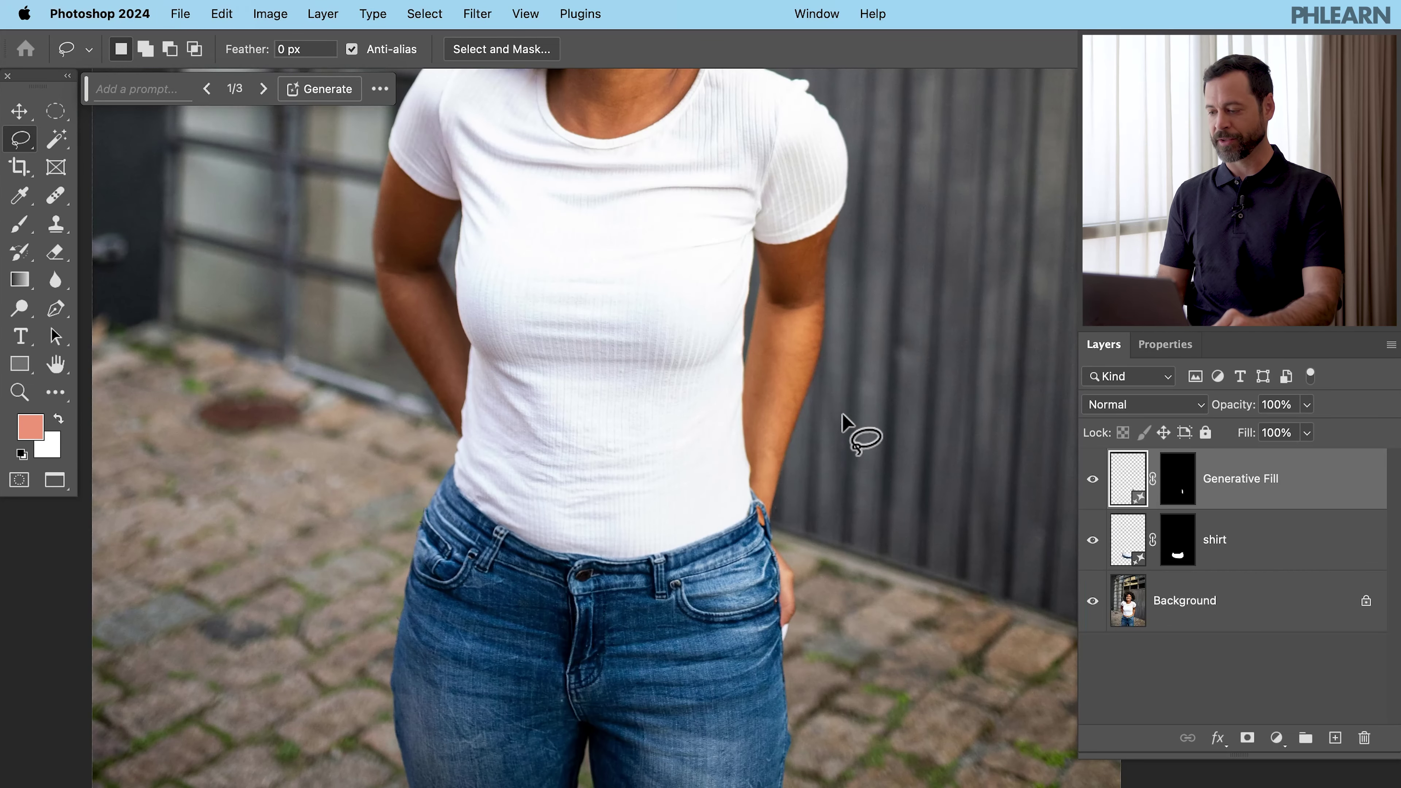
scroll(843, 420, down, 5)
scroll(843, 420, up, 2)
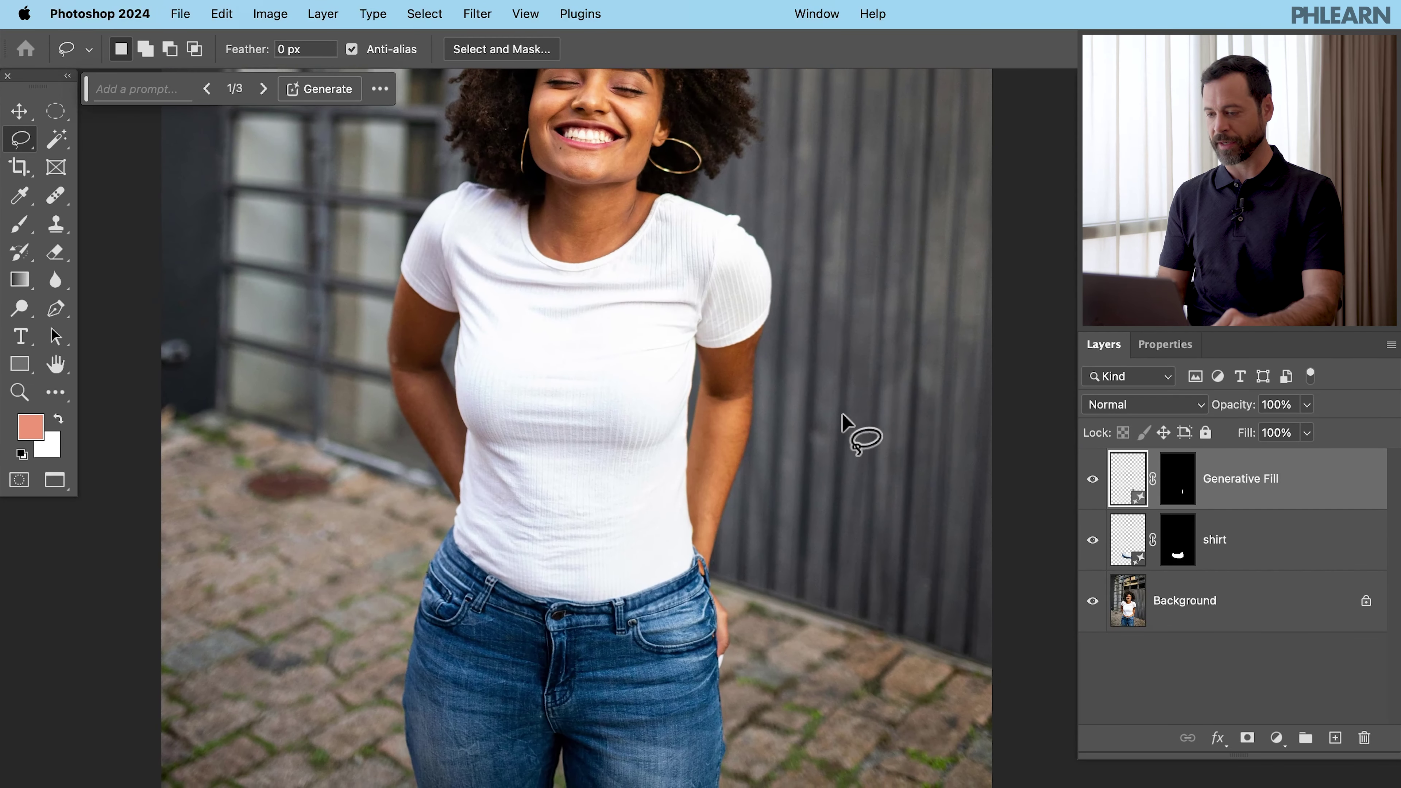
shift+click(1260, 572)
key(super+g)
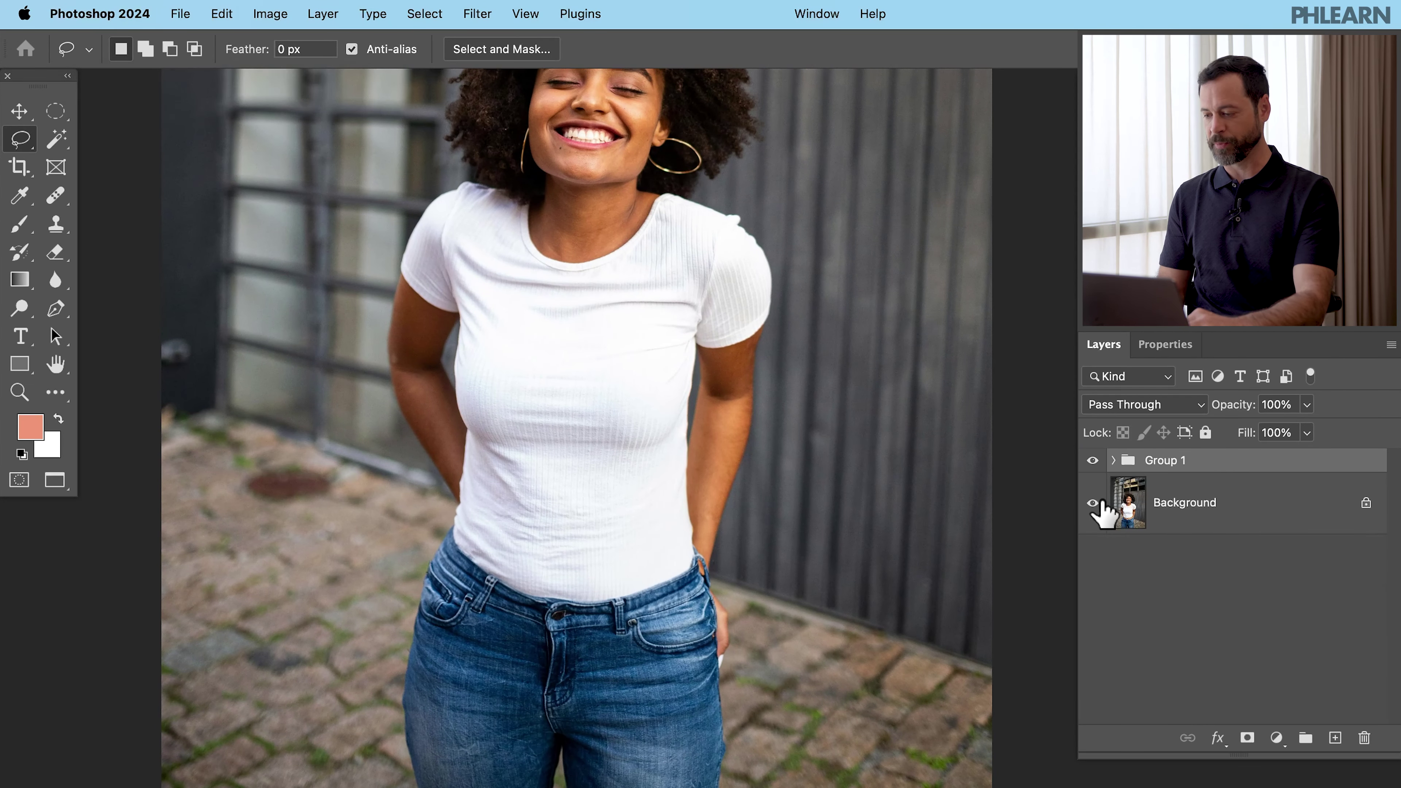
click(1090, 463)
click(1091, 463)
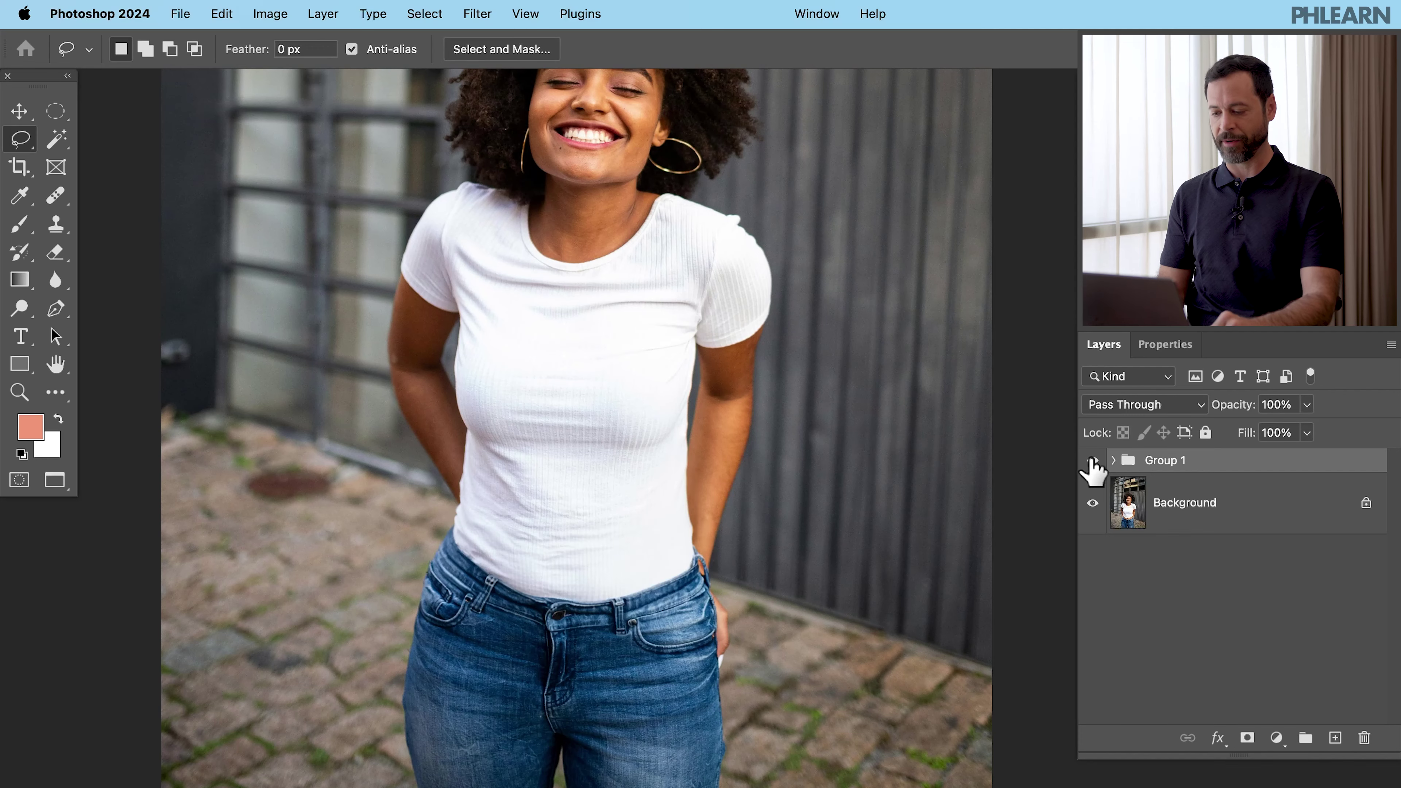
Step: Switch to Clothing-Change-03.jpg, display it full screen and select the lying woman with Select Subject
key(shift+f)
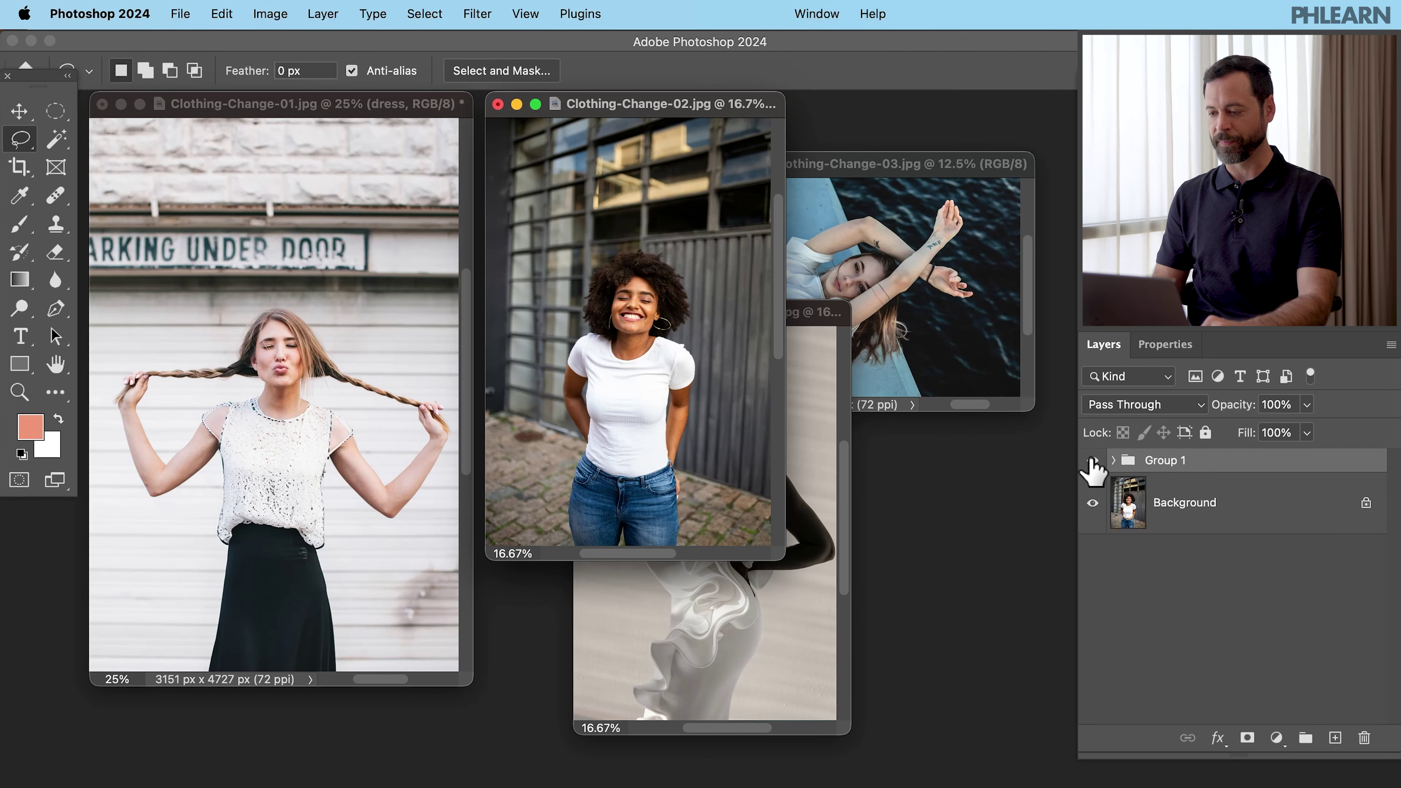
click(941, 182)
key(f)
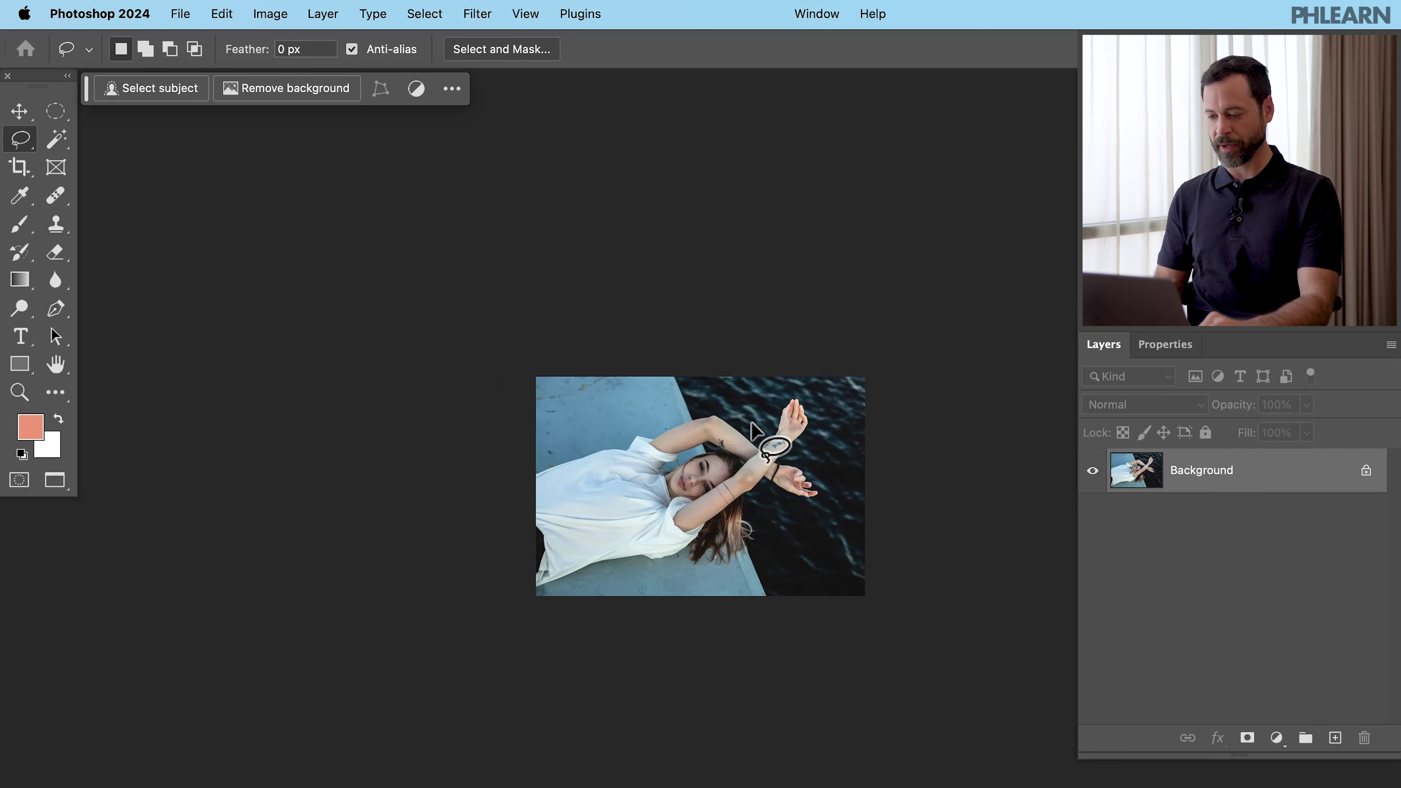
key(super+0)
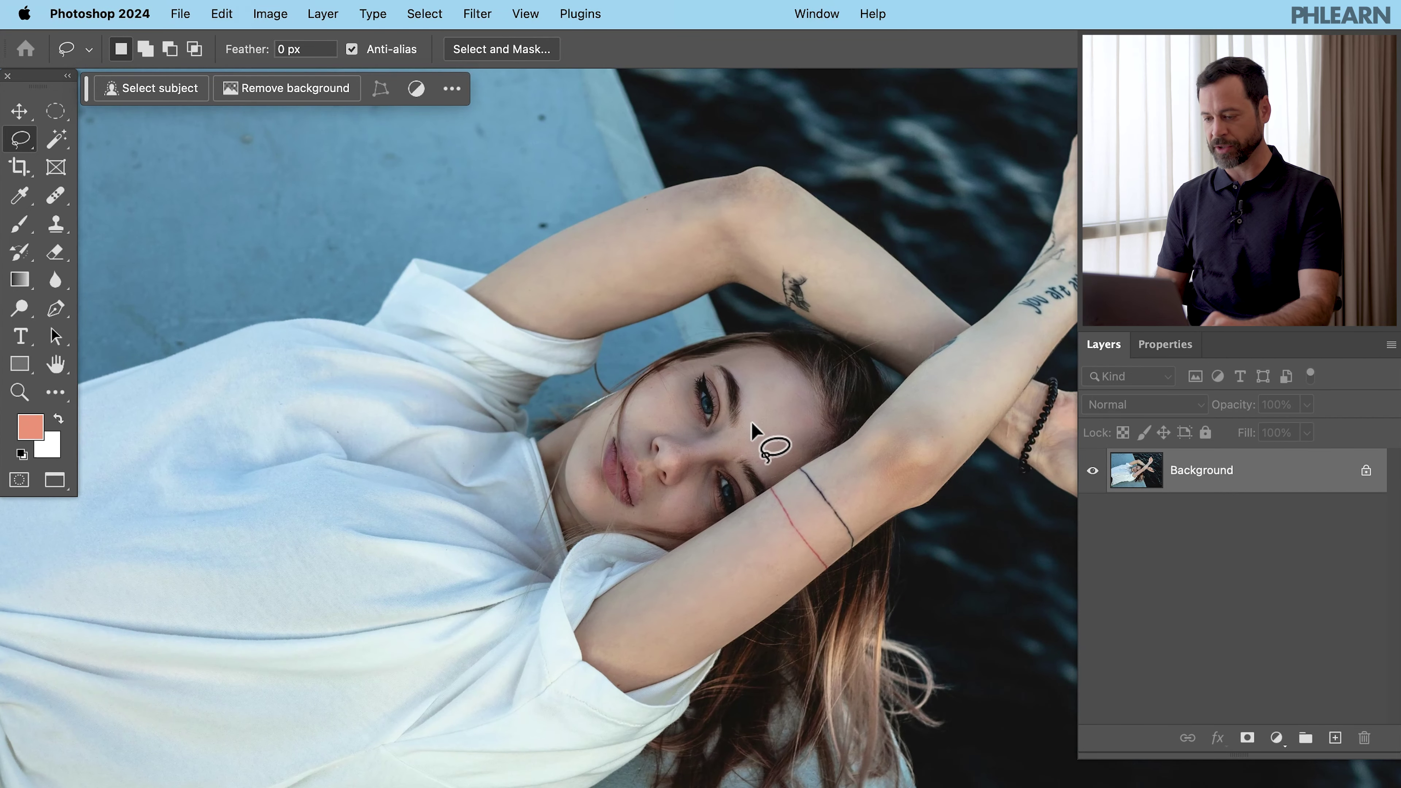
scroll(753, 428, down, 5)
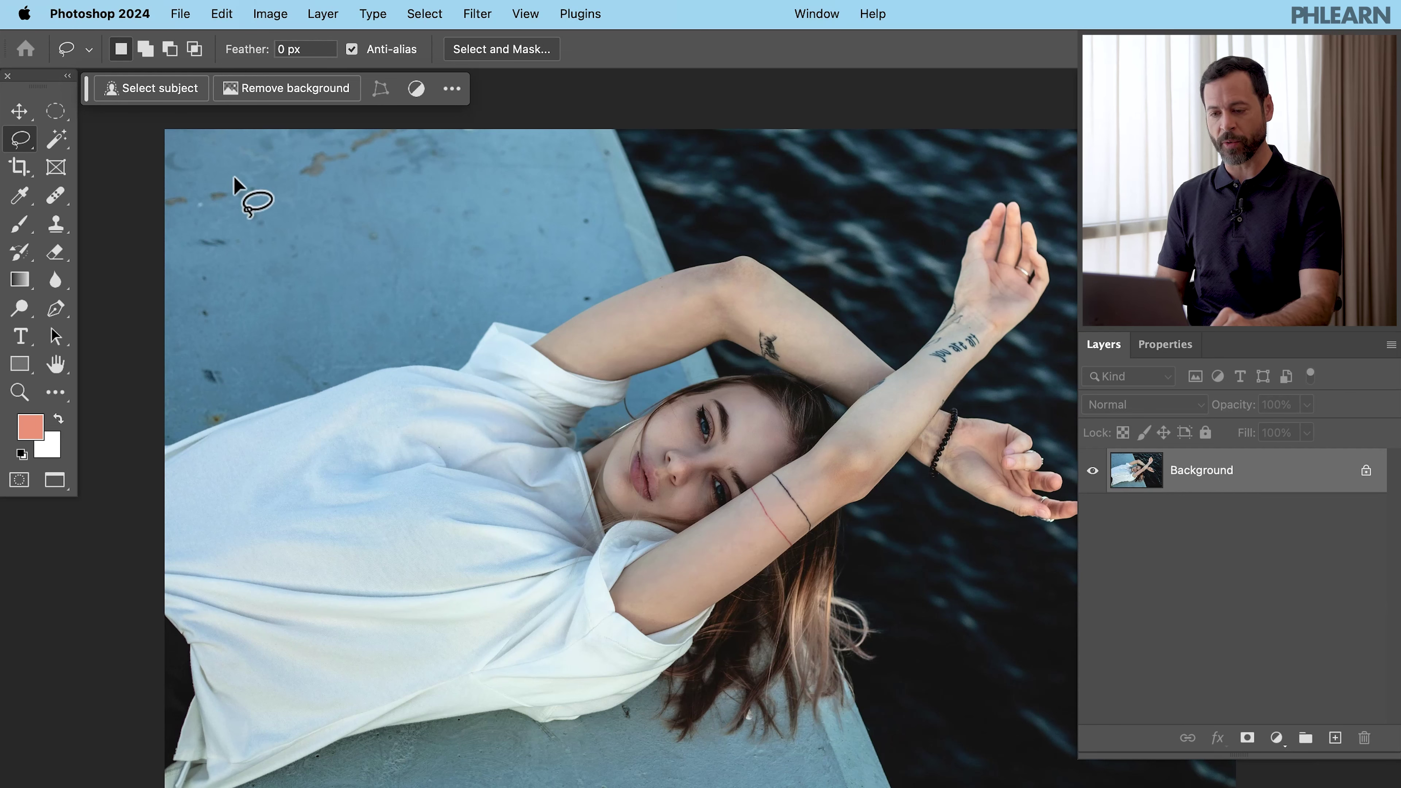
click(154, 88)
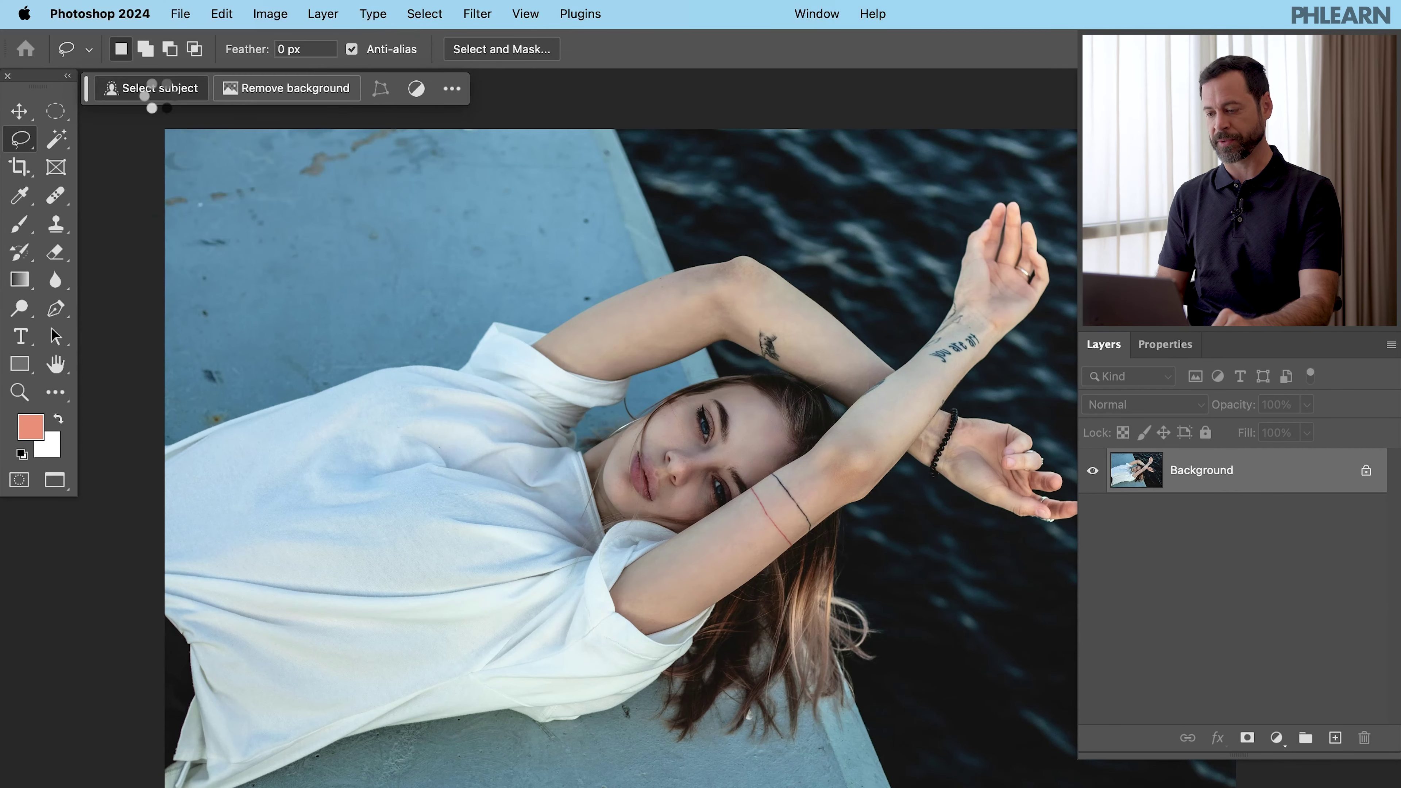
scroll(563, 375, right, 2)
scroll(563, 376, down, 1)
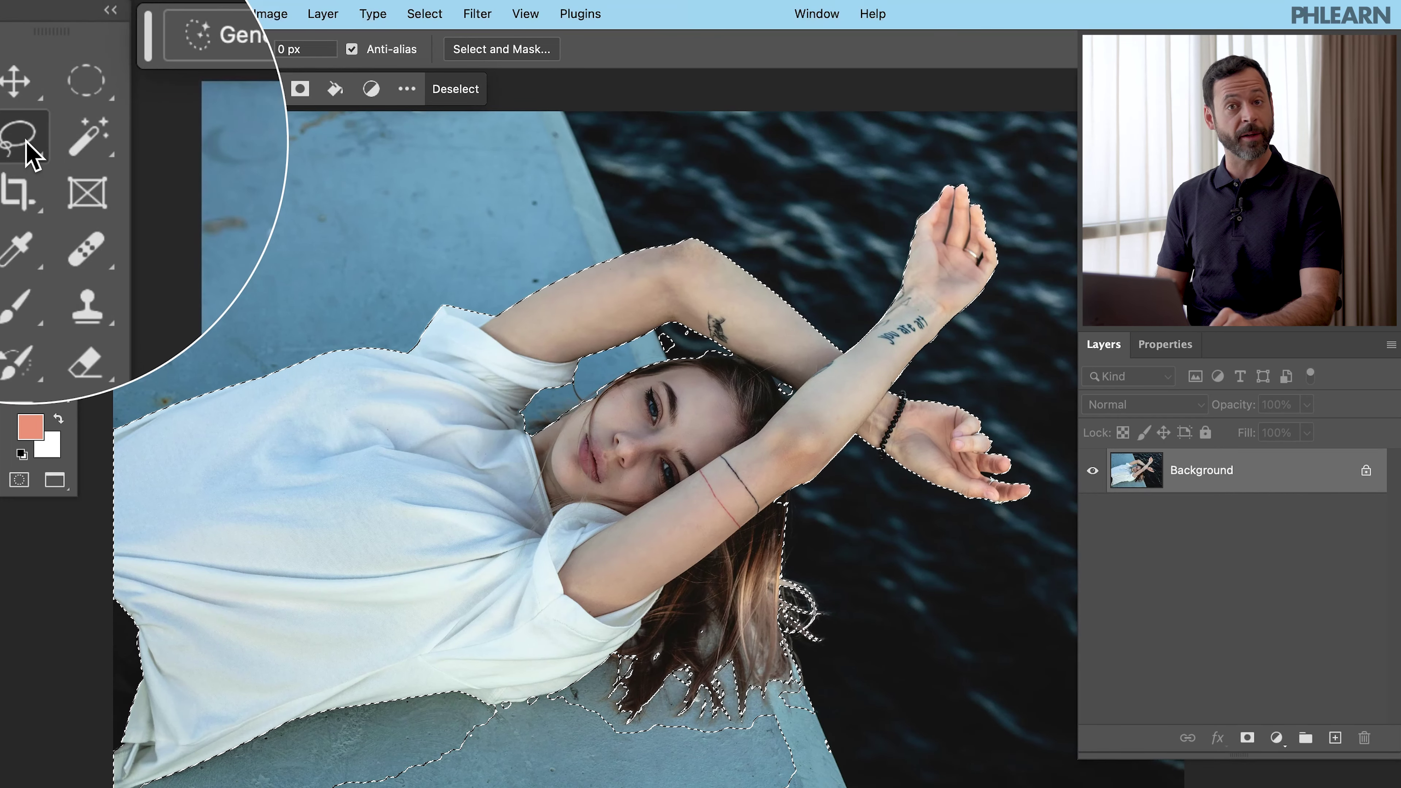
Step: Subtract the arms, face, hair and stray areas of the deck from the subject selection with the Lasso, leaving the T-shirt
mouse_move(830, 213)
mouse_down()
mouse_move(632, 192)
mouse_move(570, 212)
mouse_move(495, 319)
mouse_up()
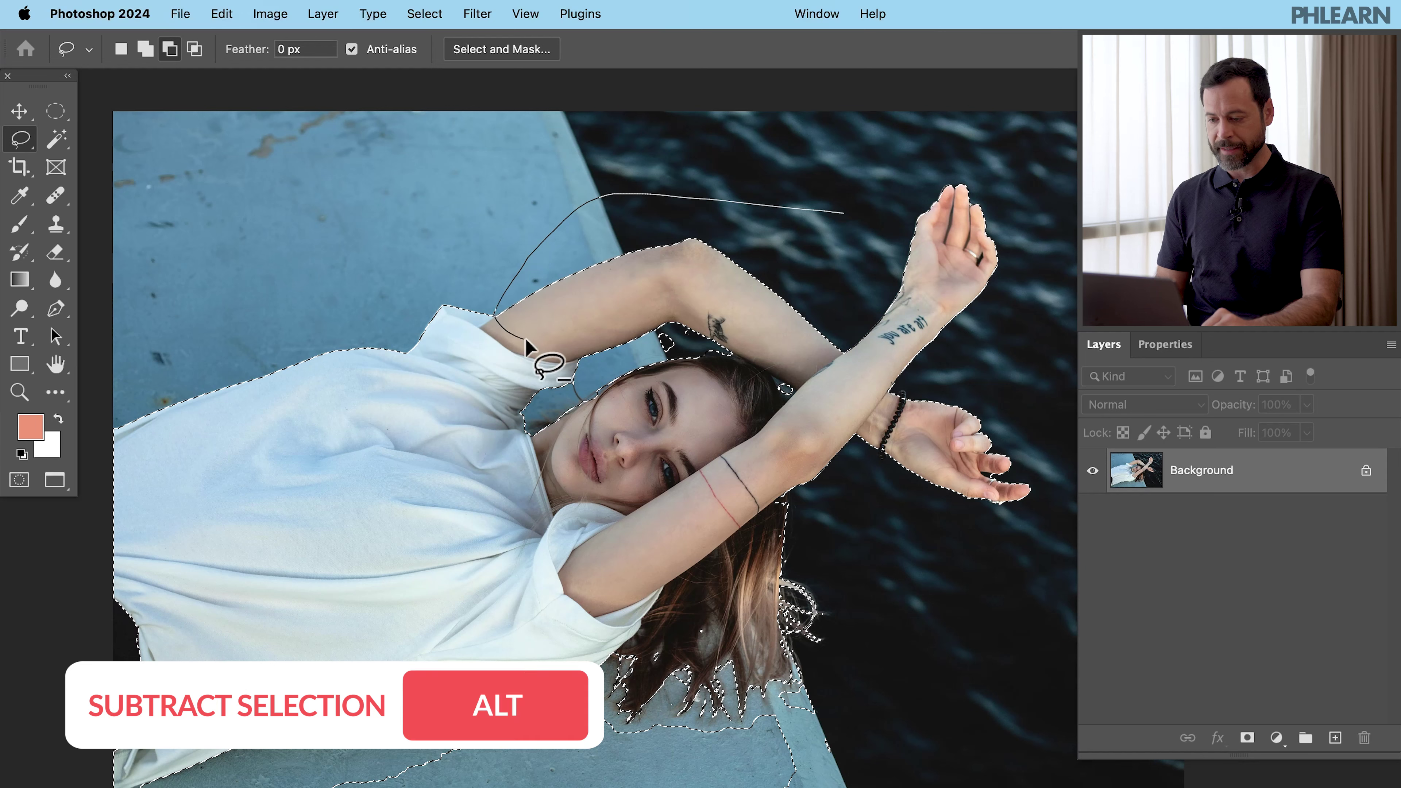
drag(584, 368, 539, 420)
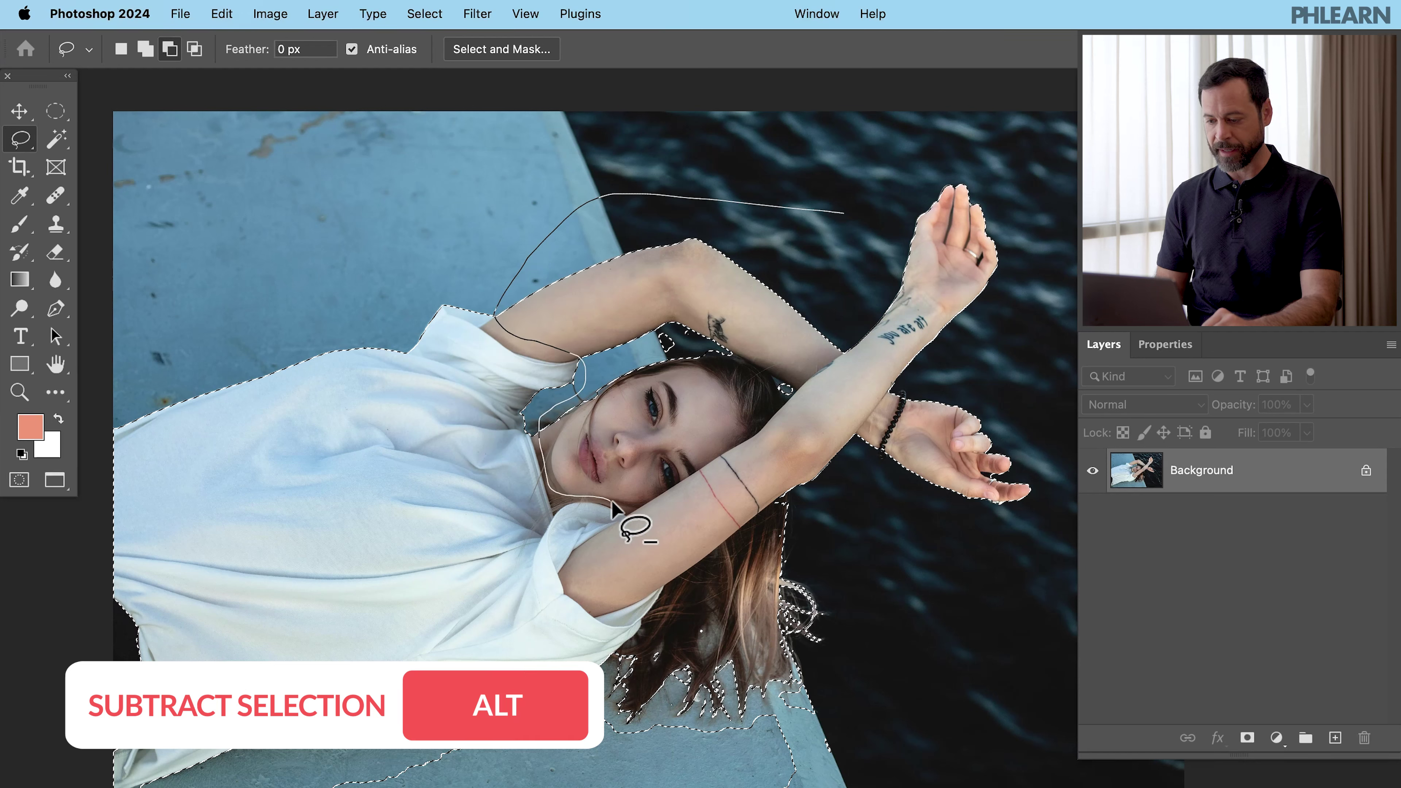
mouse_move(621, 516)
mouse_down()
mouse_move(584, 553)
mouse_move(596, 595)
mouse_move(973, 536)
mouse_move(1073, 411)
mouse_move(975, 123)
mouse_up()
mouse_move(785, 561)
mouse_down()
mouse_move(711, 557)
mouse_move(579, 677)
mouse_move(338, 753)
mouse_move(607, 783)
mouse_up()
mouse_move(824, 654)
mouse_down()
mouse_move(848, 622)
mouse_move(816, 718)
mouse_up()
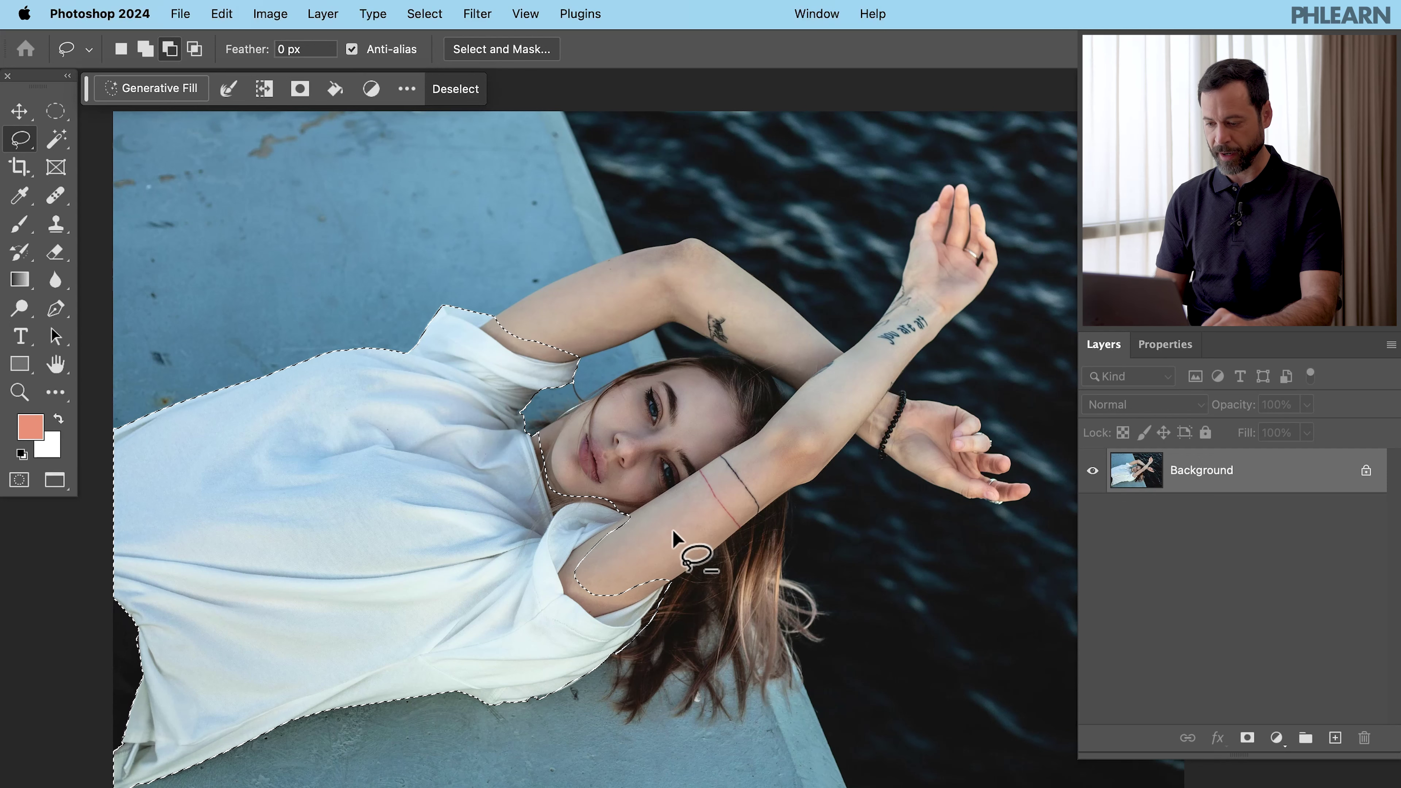
Step: Refine the T-shirt selection by subtracting leftover skin and background along both sleeve openings and the neckline
drag(641, 512, 602, 543)
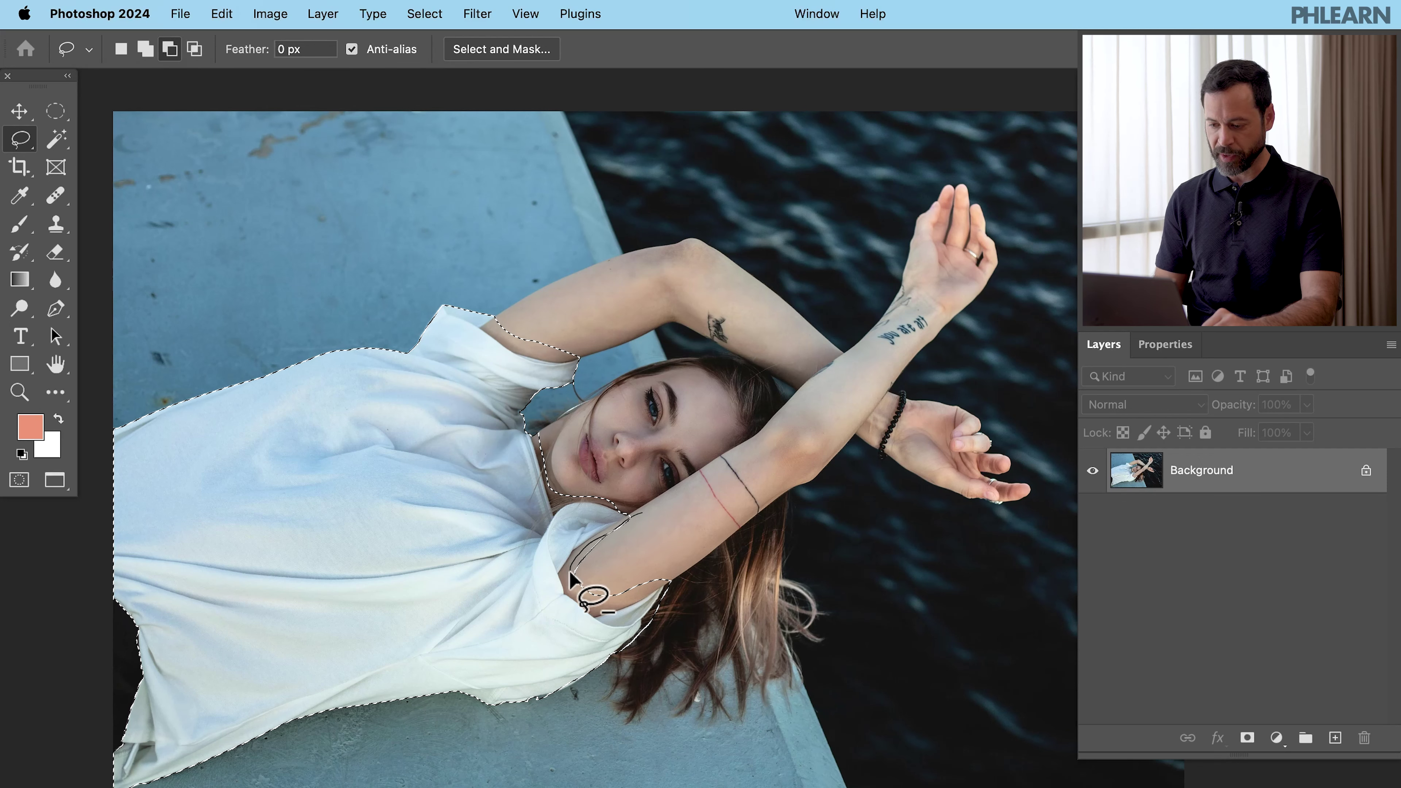
drag(617, 602, 692, 549)
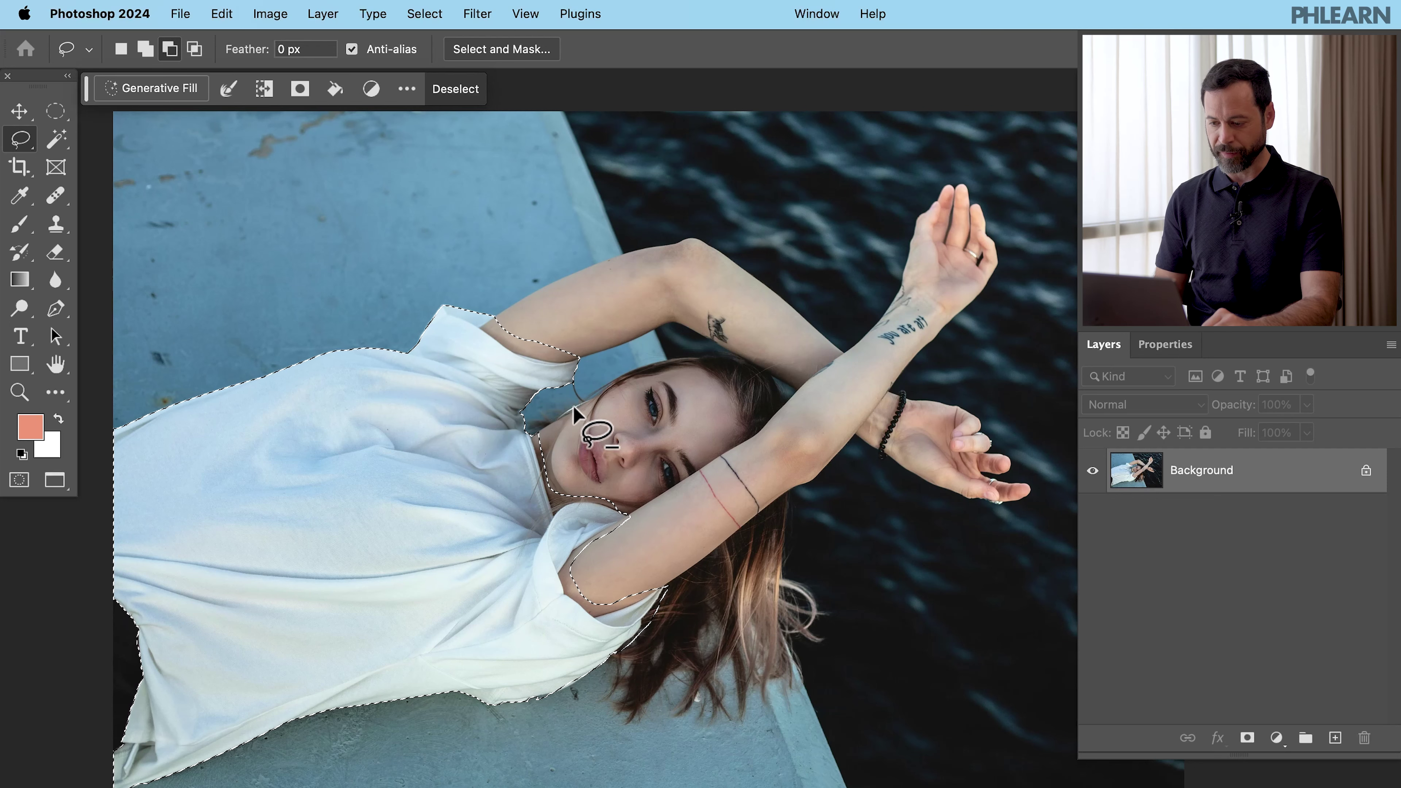
drag(571, 402, 550, 411)
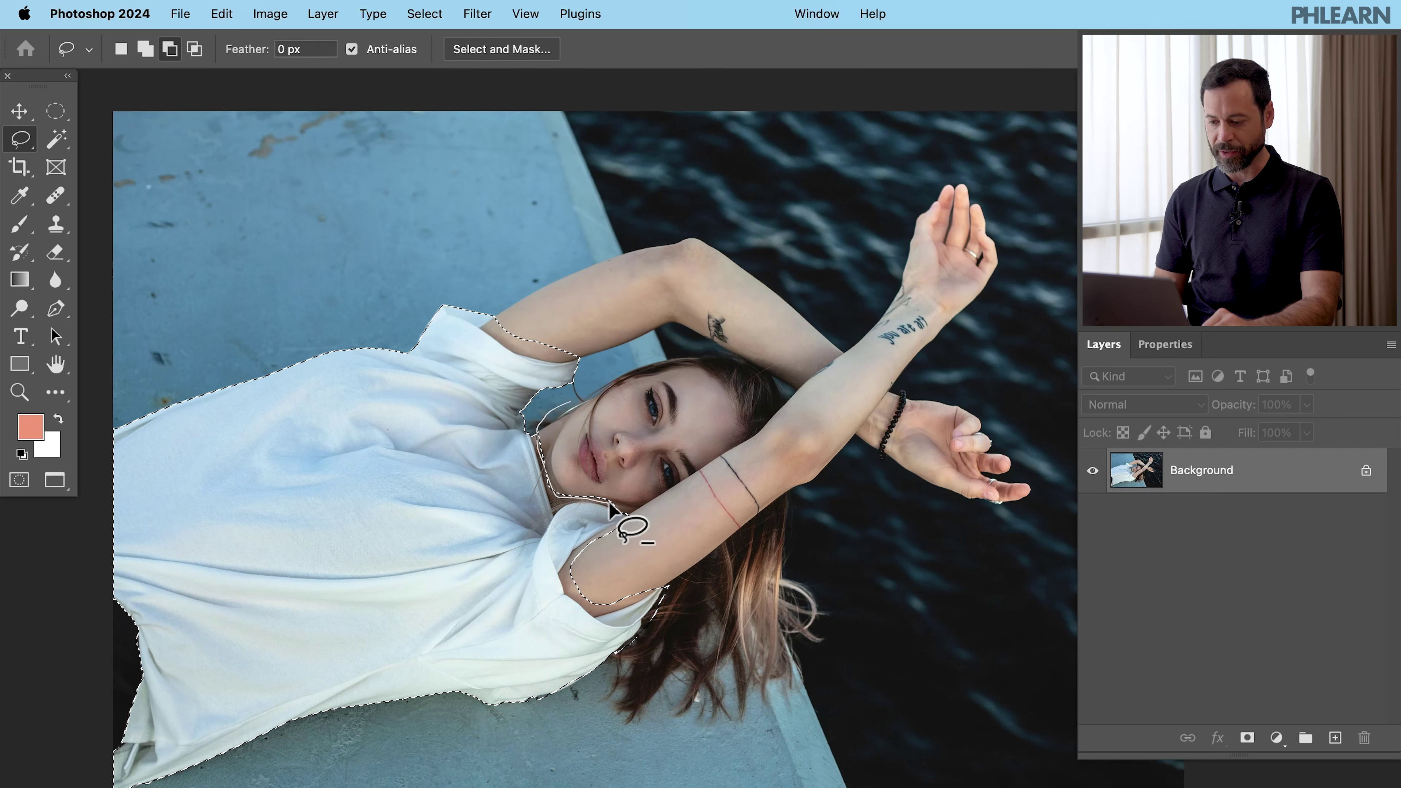
drag(645, 510, 646, 509)
mouse_move(524, 292)
mouse_down()
mouse_move(490, 327)
mouse_move(590, 355)
mouse_move(665, 237)
mouse_up()
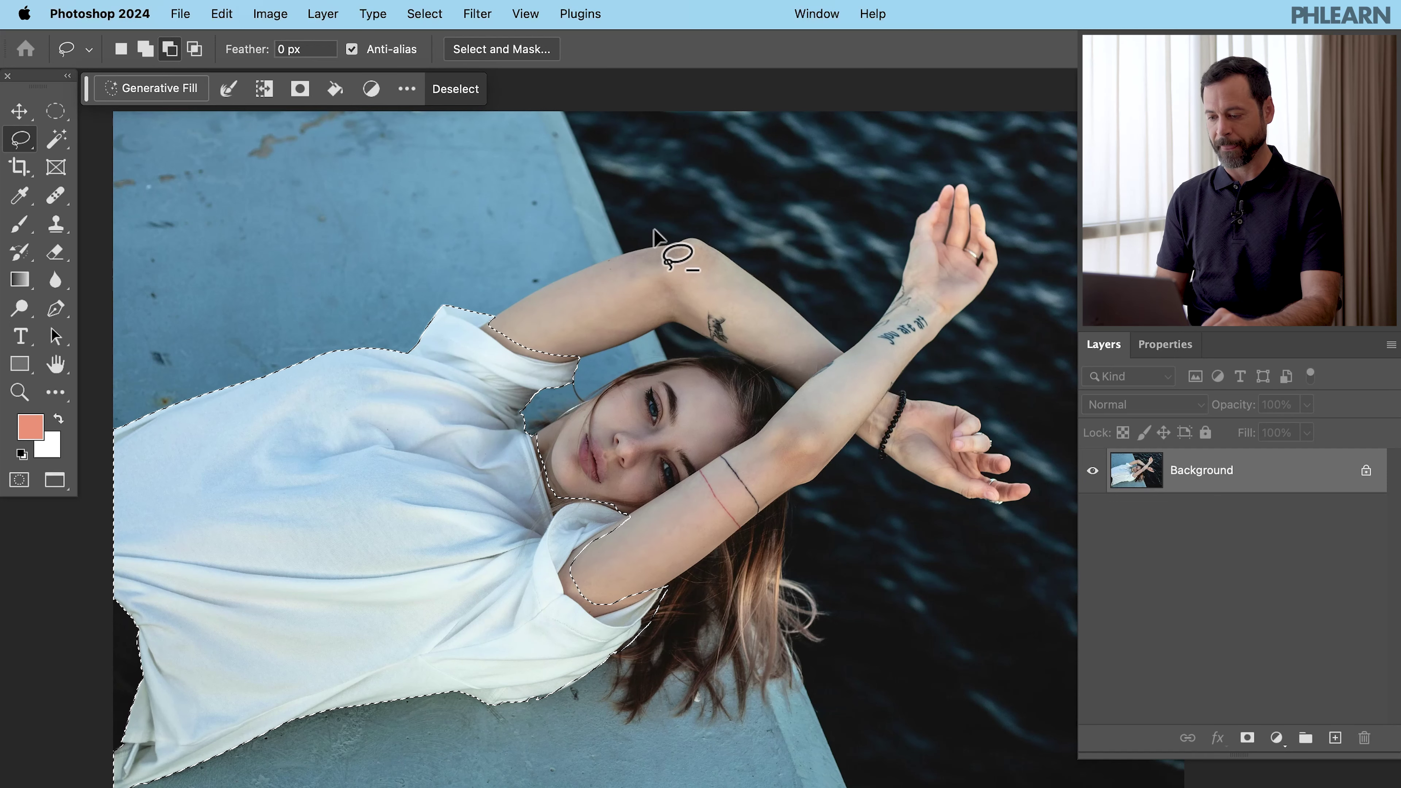
Step: Generate a Generative Fill over the T-shirt with the prompt "dress", preview the variations and select the first one
click(171, 88)
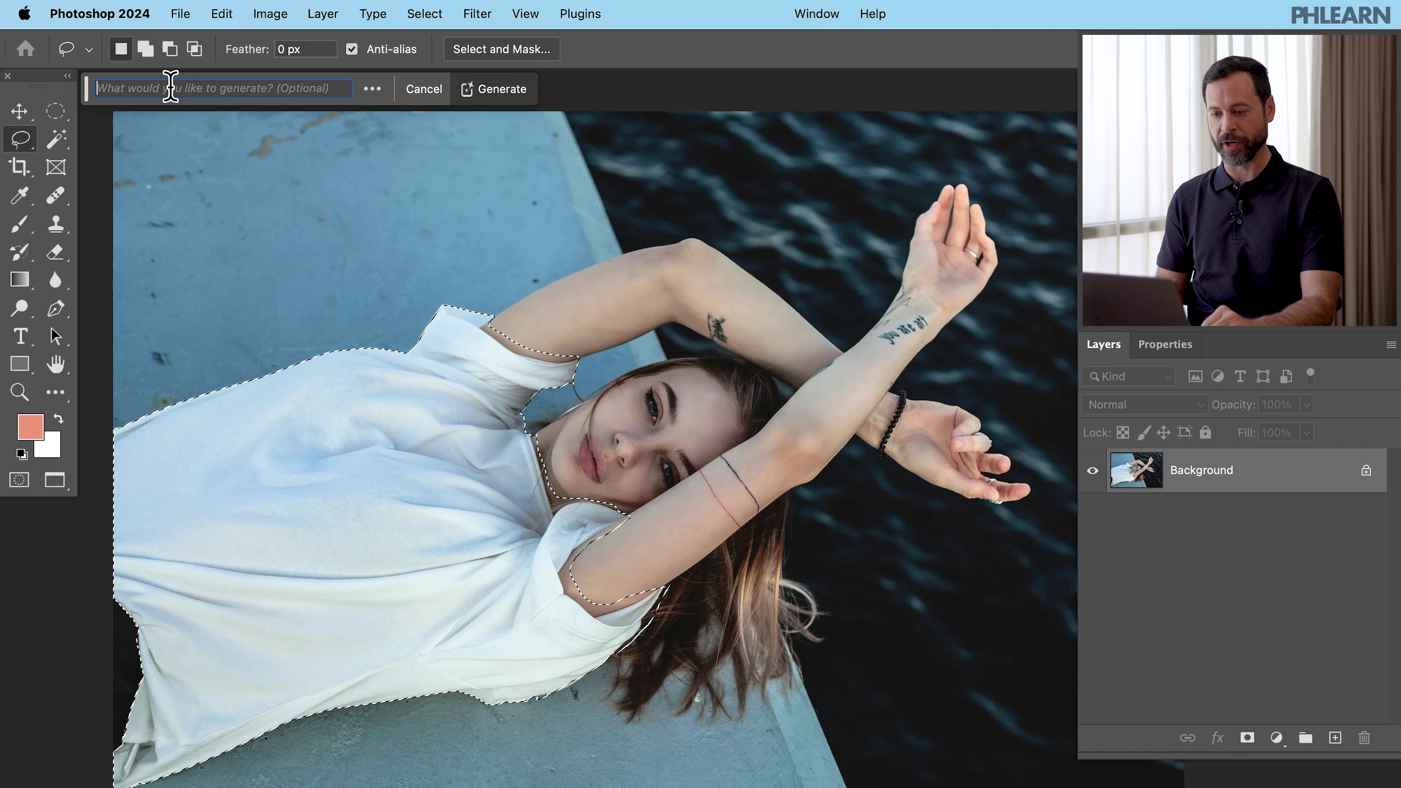
text(dress)
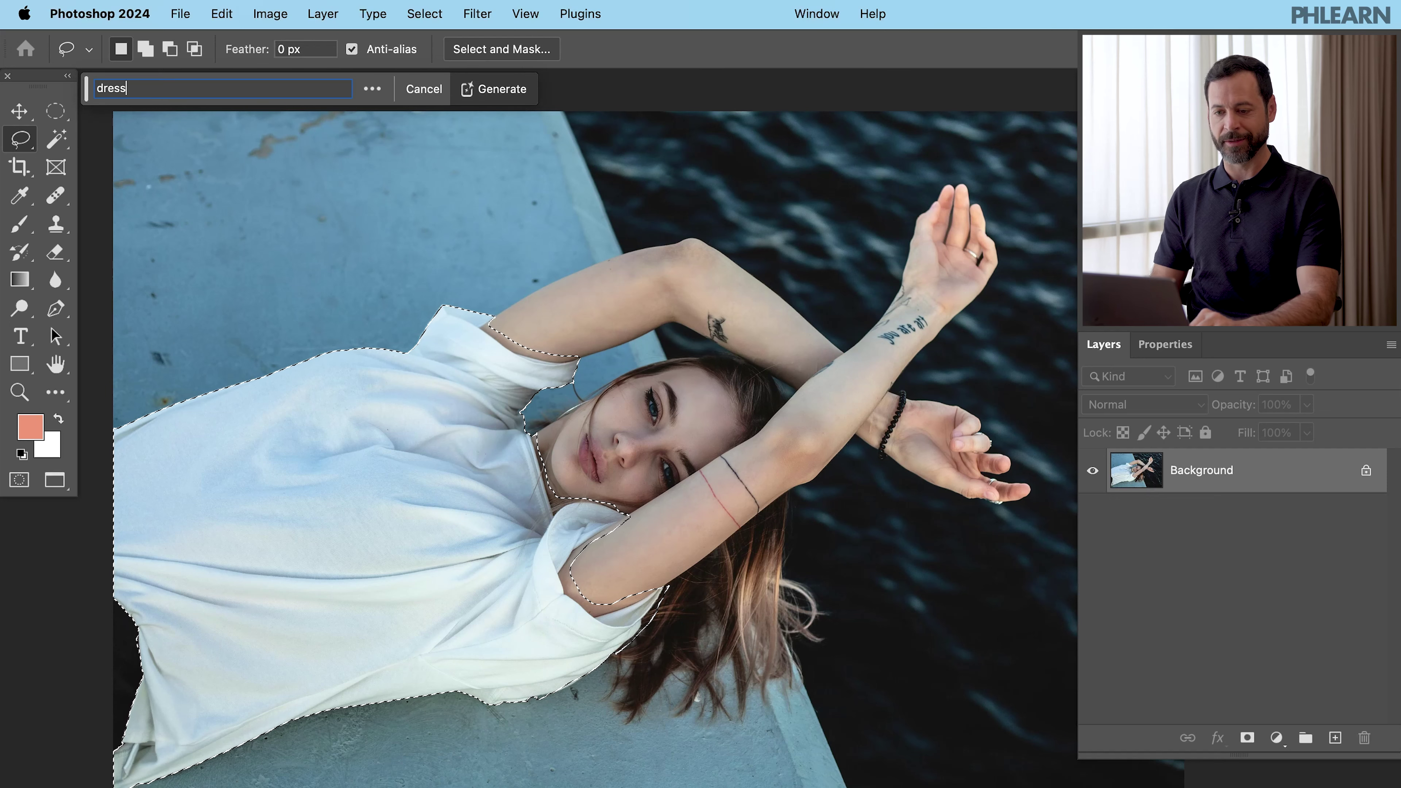
click(516, 94)
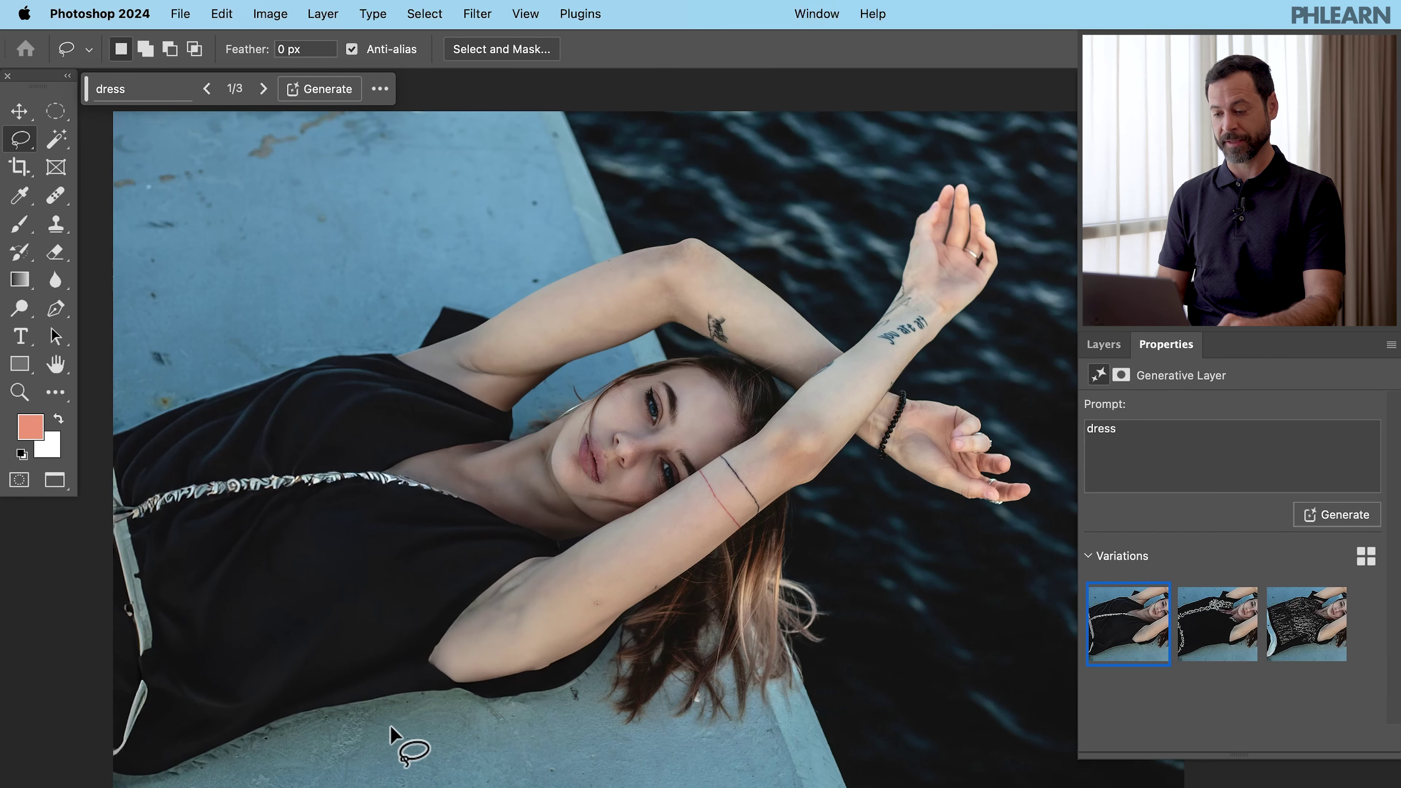
click(1220, 634)
click(1307, 633)
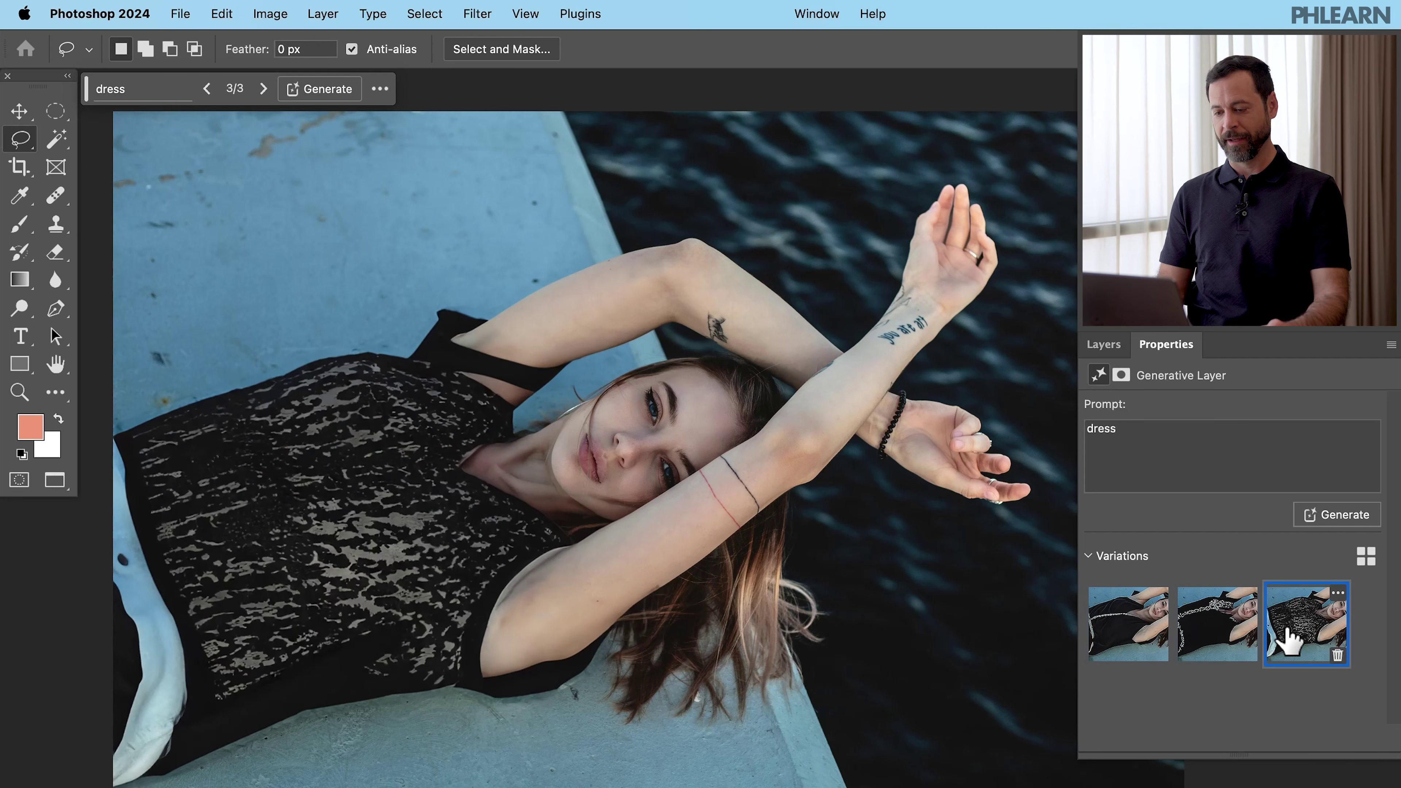
click(1130, 635)
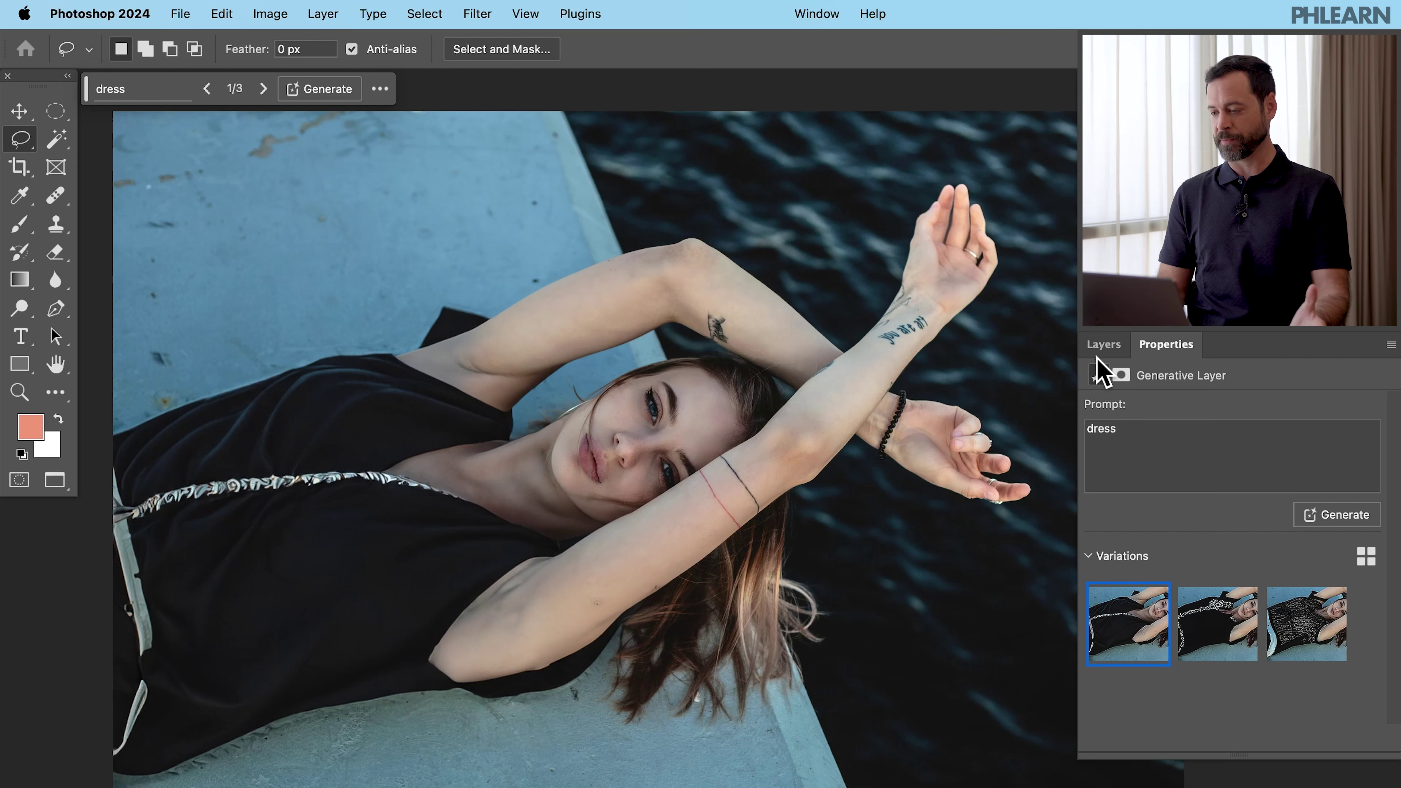
Step: Hide and reshow the generated dress layer to compare it with the original T-shirt
click(1103, 344)
click(1092, 471)
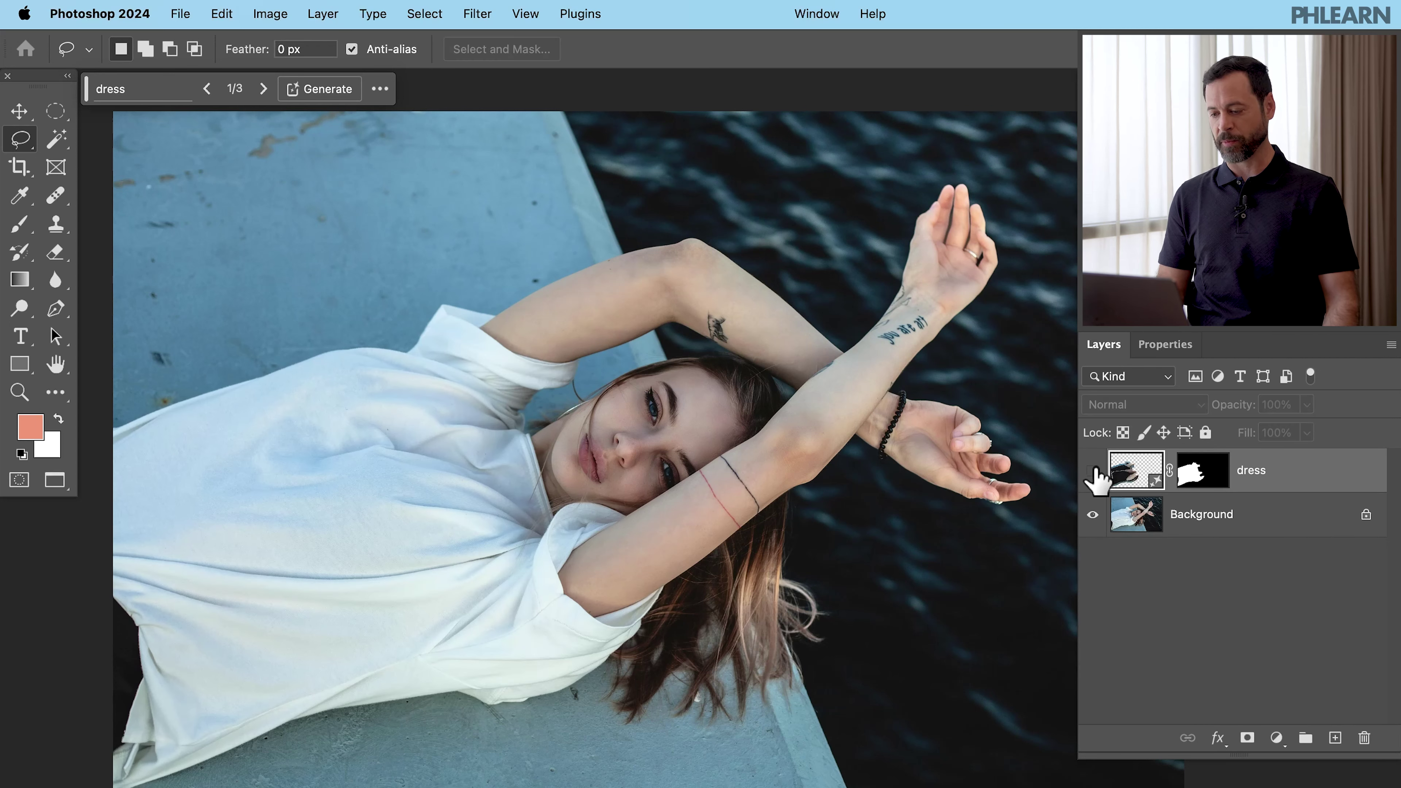
click(1093, 470)
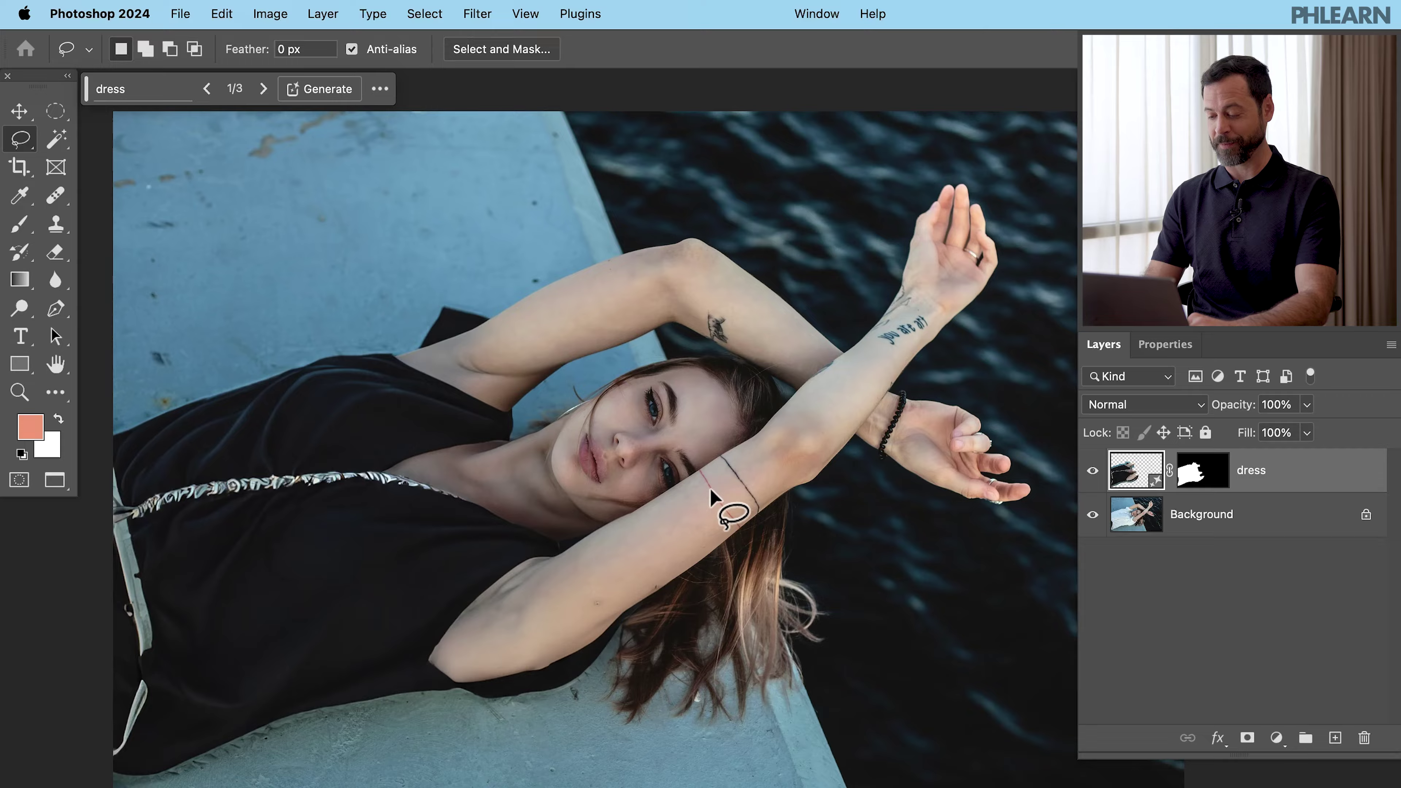
Step: Switch to the photo of the woman in the white ruffled dress and display it full screen
key(f)
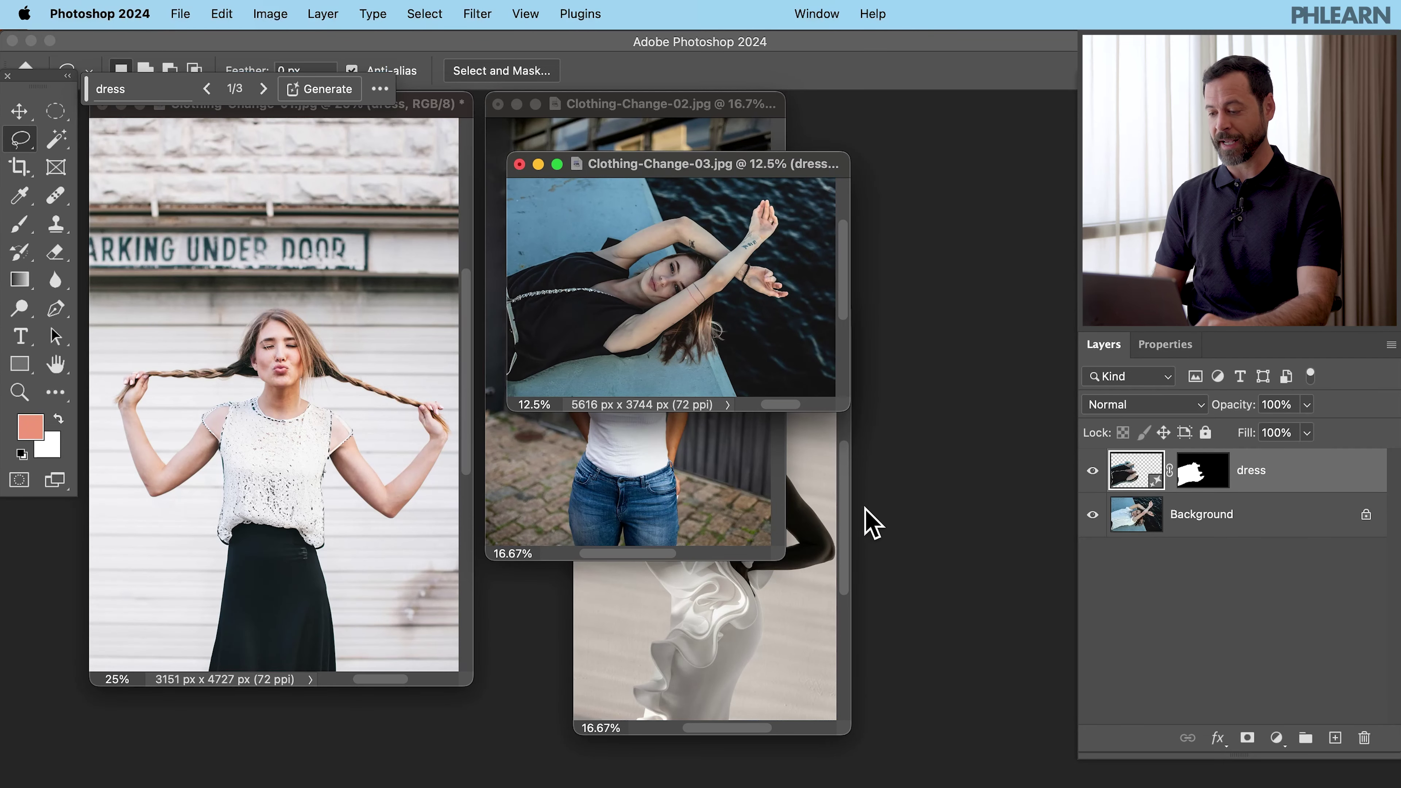
click(845, 510)
key(f)
scroll(706, 516, up, 3)
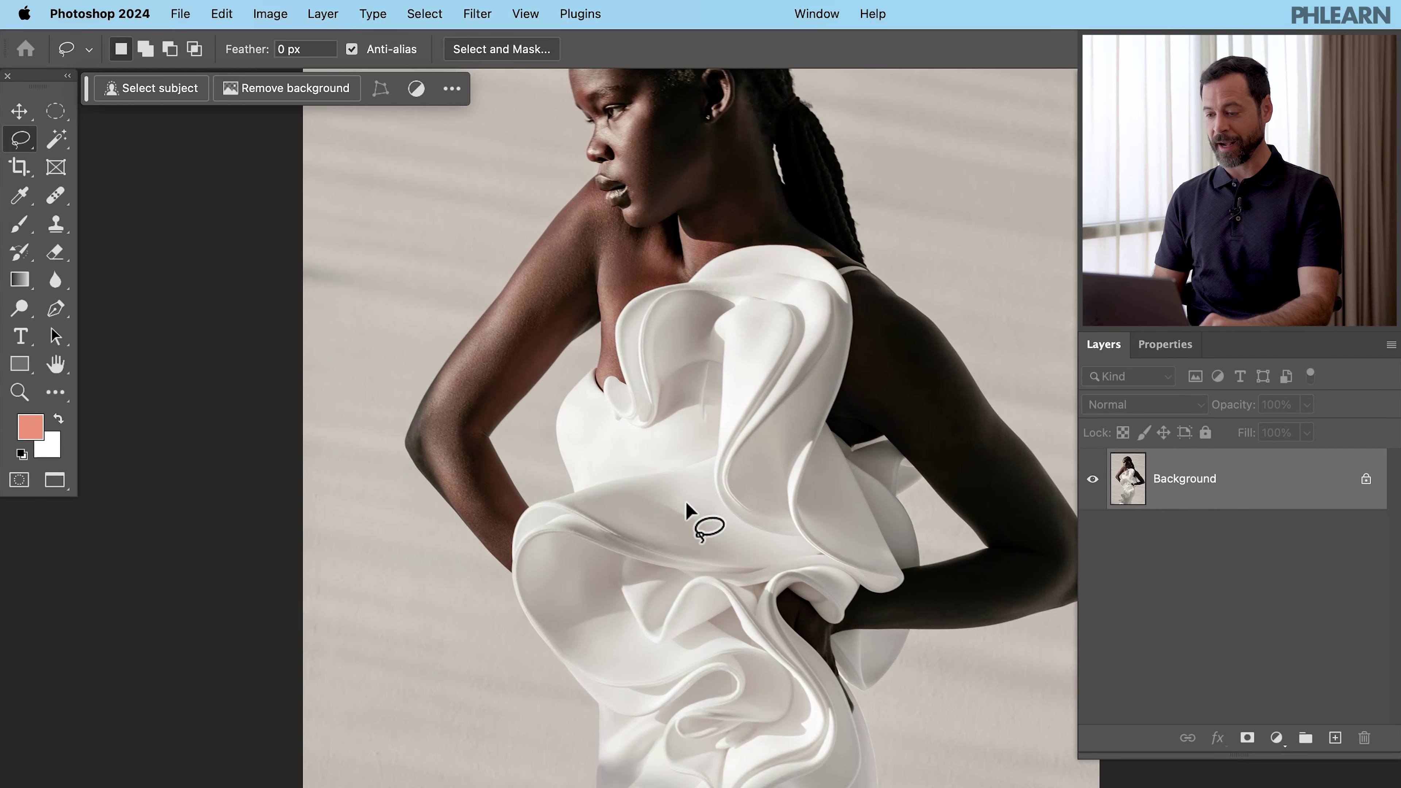
scroll(685, 502, down, 3)
scroll(685, 501, up, 3)
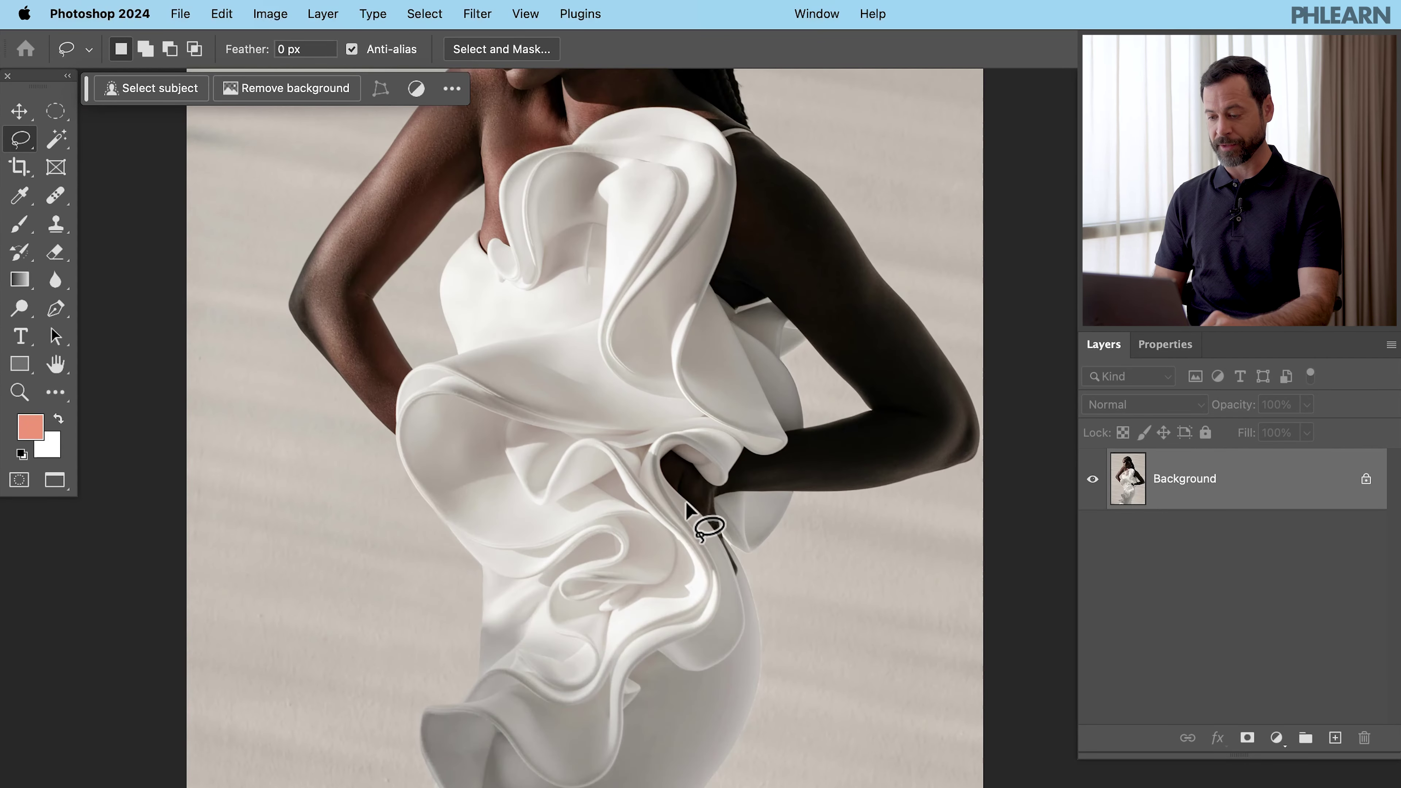
scroll(685, 501, down, 2)
scroll(685, 501, up, 5)
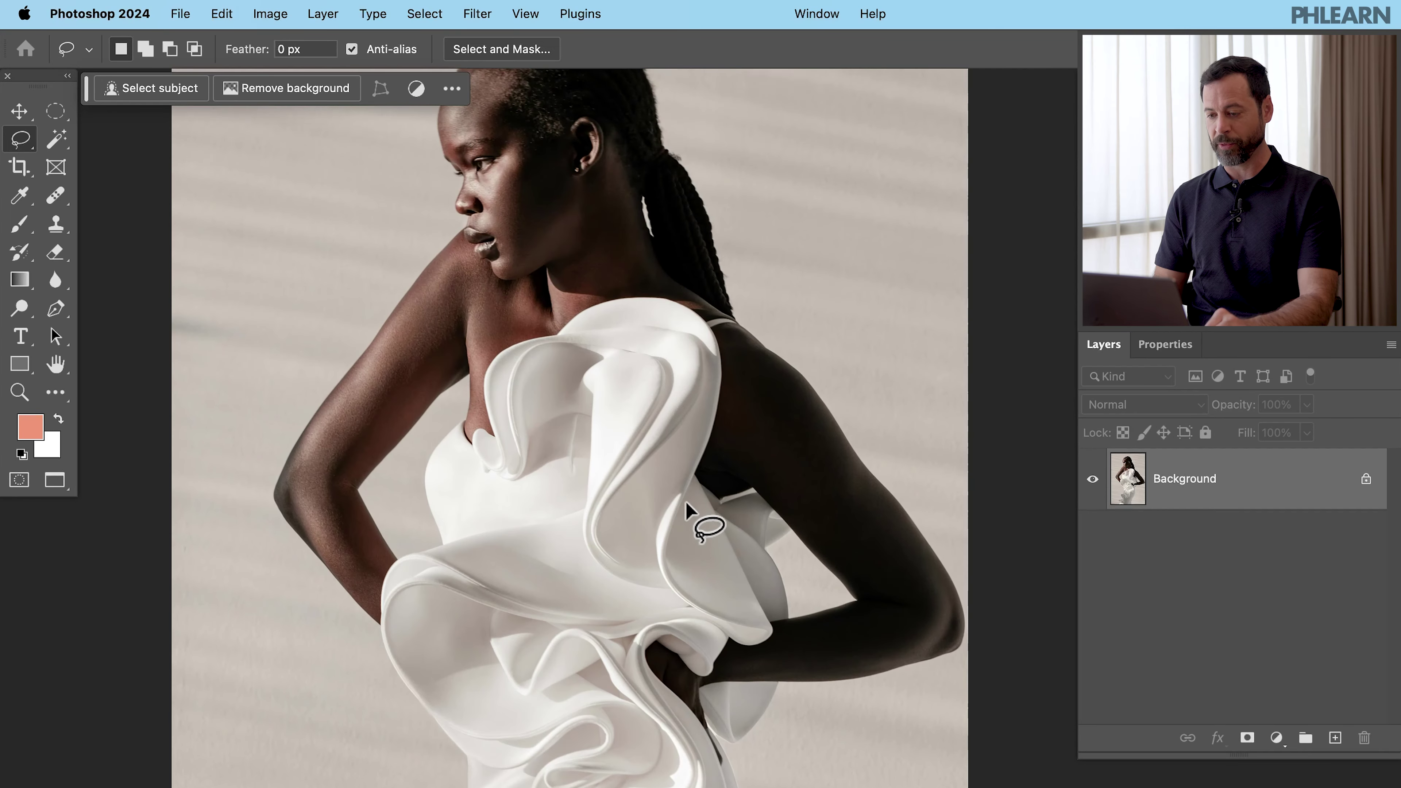
scroll(685, 501, up, 1)
scroll(685, 502, up, 4)
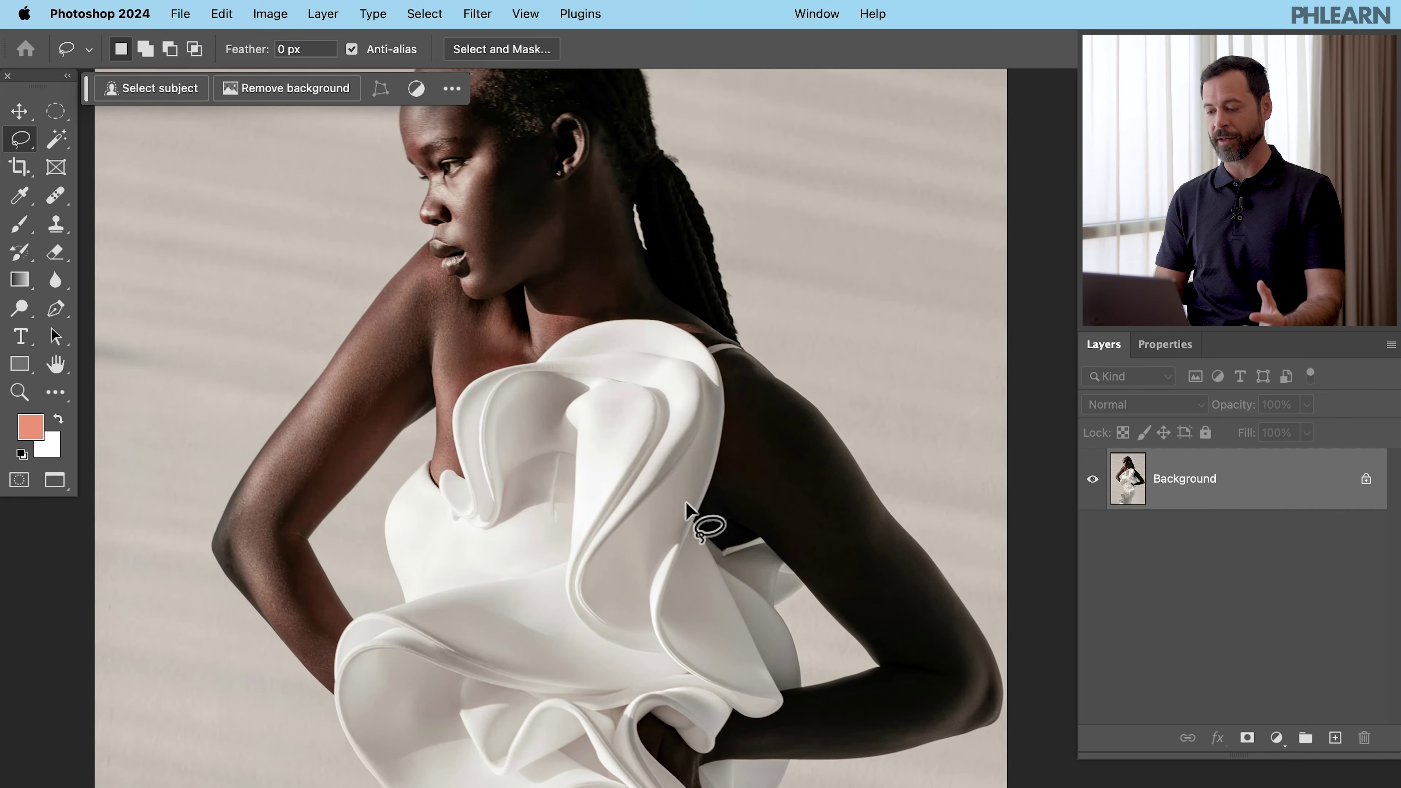
Step: Lasso the thin dress strap on the woman's shoulder and run Generative Fill with an empty prompt to remove it
scroll(689, 504, up, 6)
mouse_move(687, 407)
mouse_down()
mouse_move(674, 439)
mouse_move(688, 449)
mouse_move(783, 430)
mouse_move(730, 426)
mouse_up()
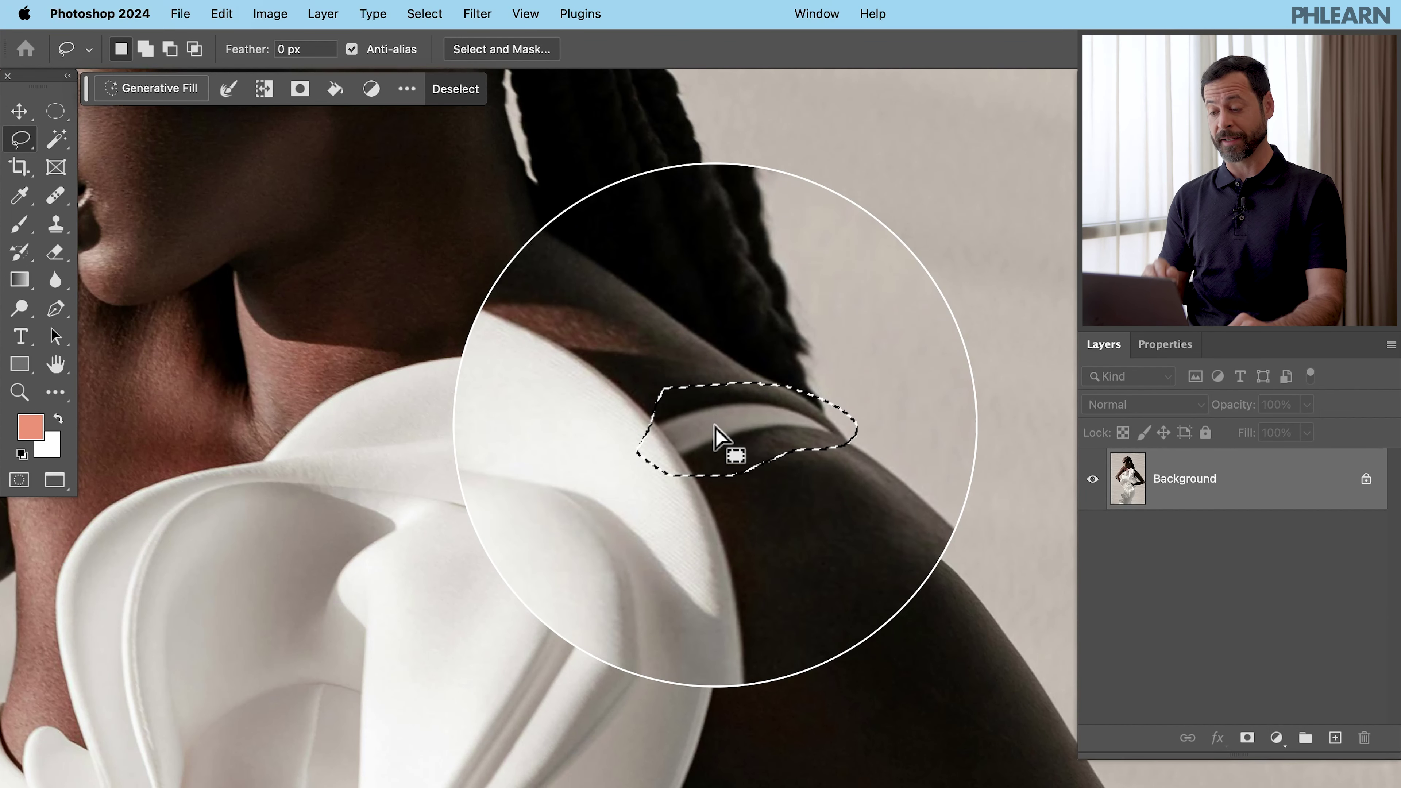
click(160, 88)
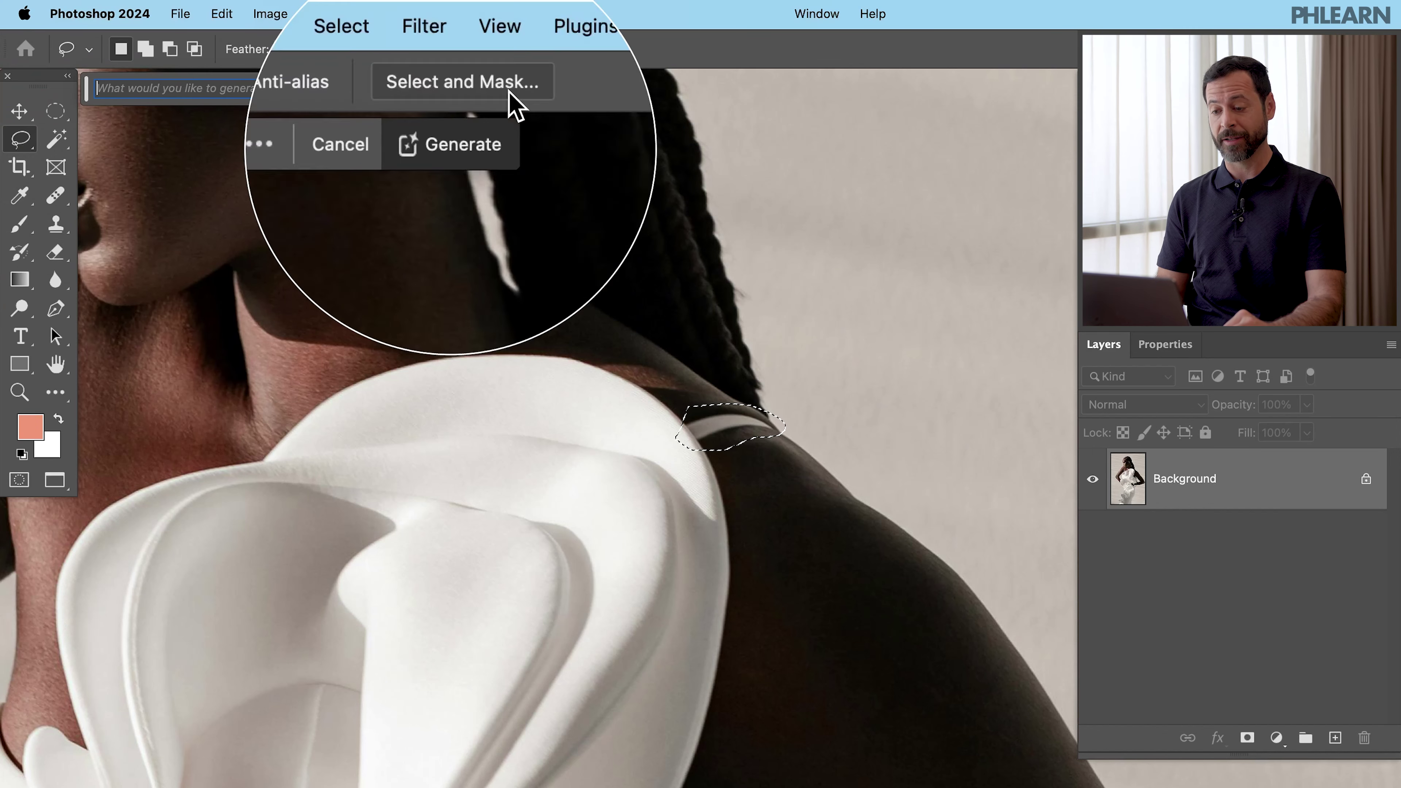
click(517, 94)
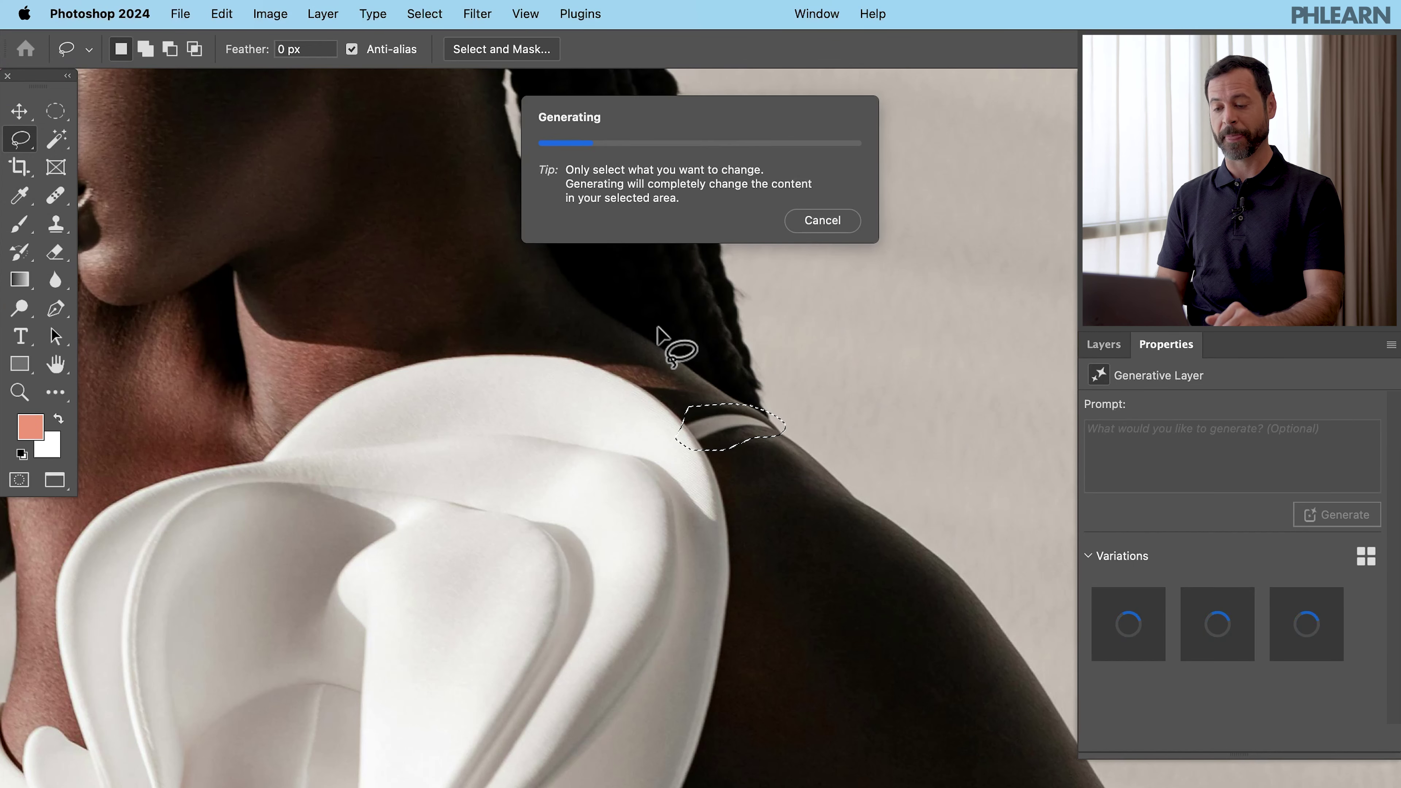
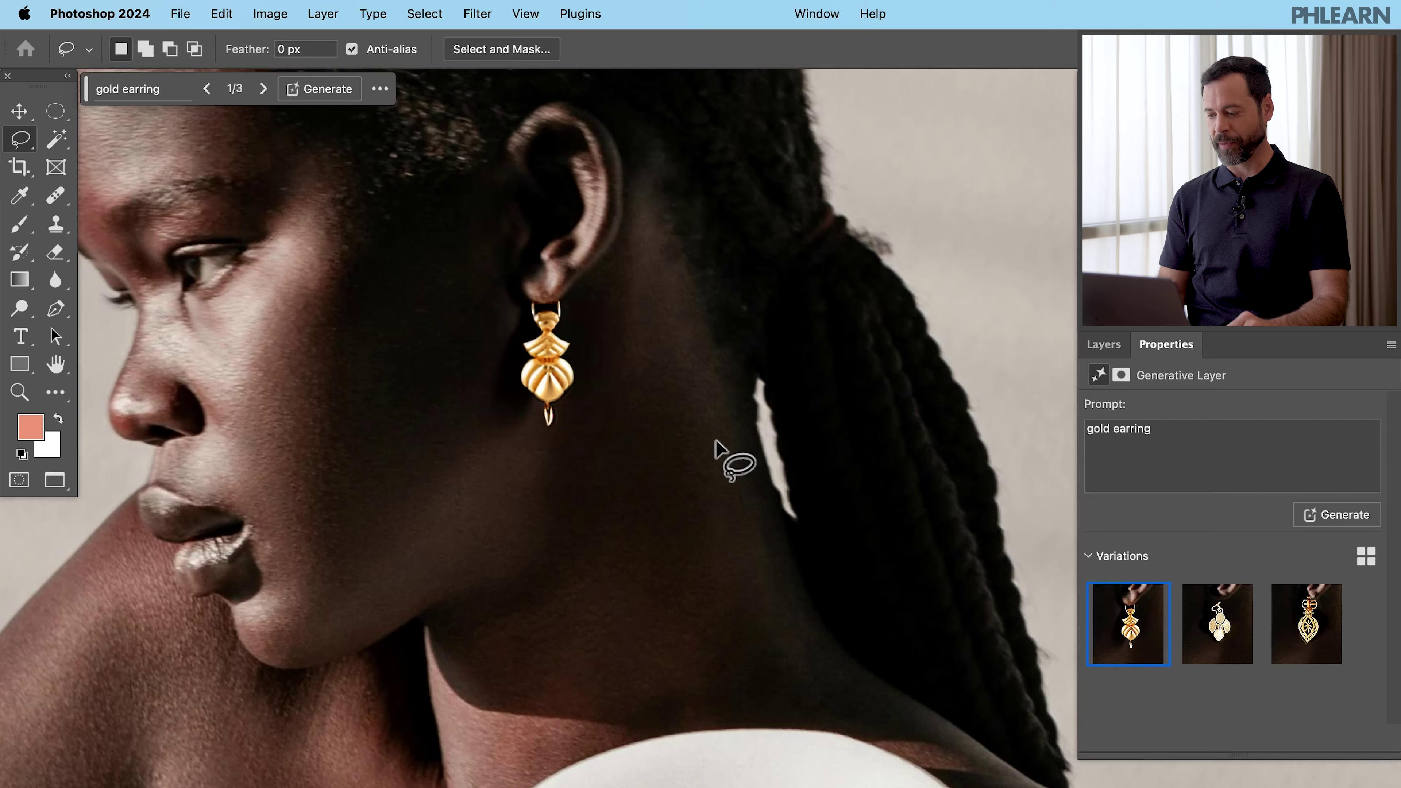
Step: Preview the gold earring variations, generate another set and select the second of the new ones
key(super+0)
click(1222, 640)
click(1295, 645)
click(1125, 640)
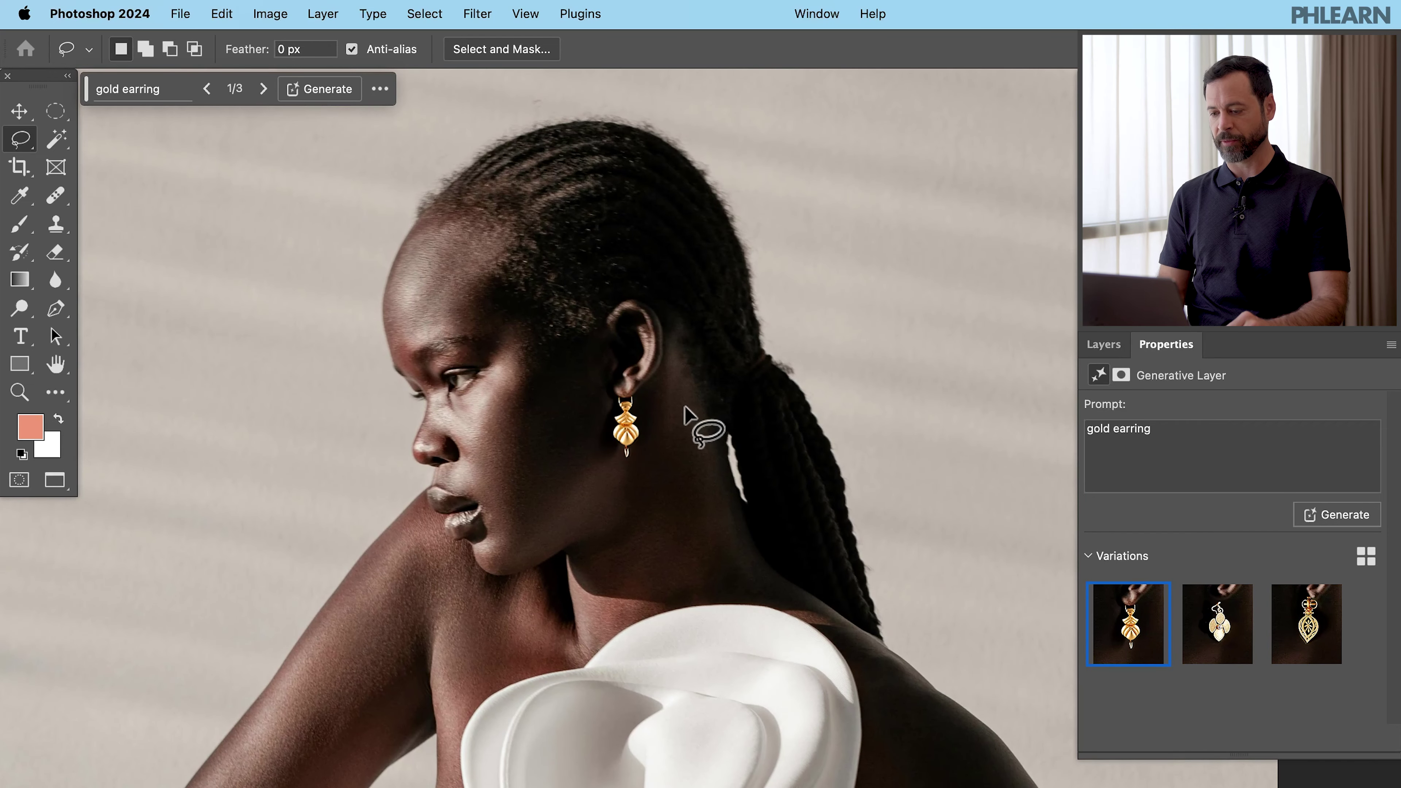
click(1337, 515)
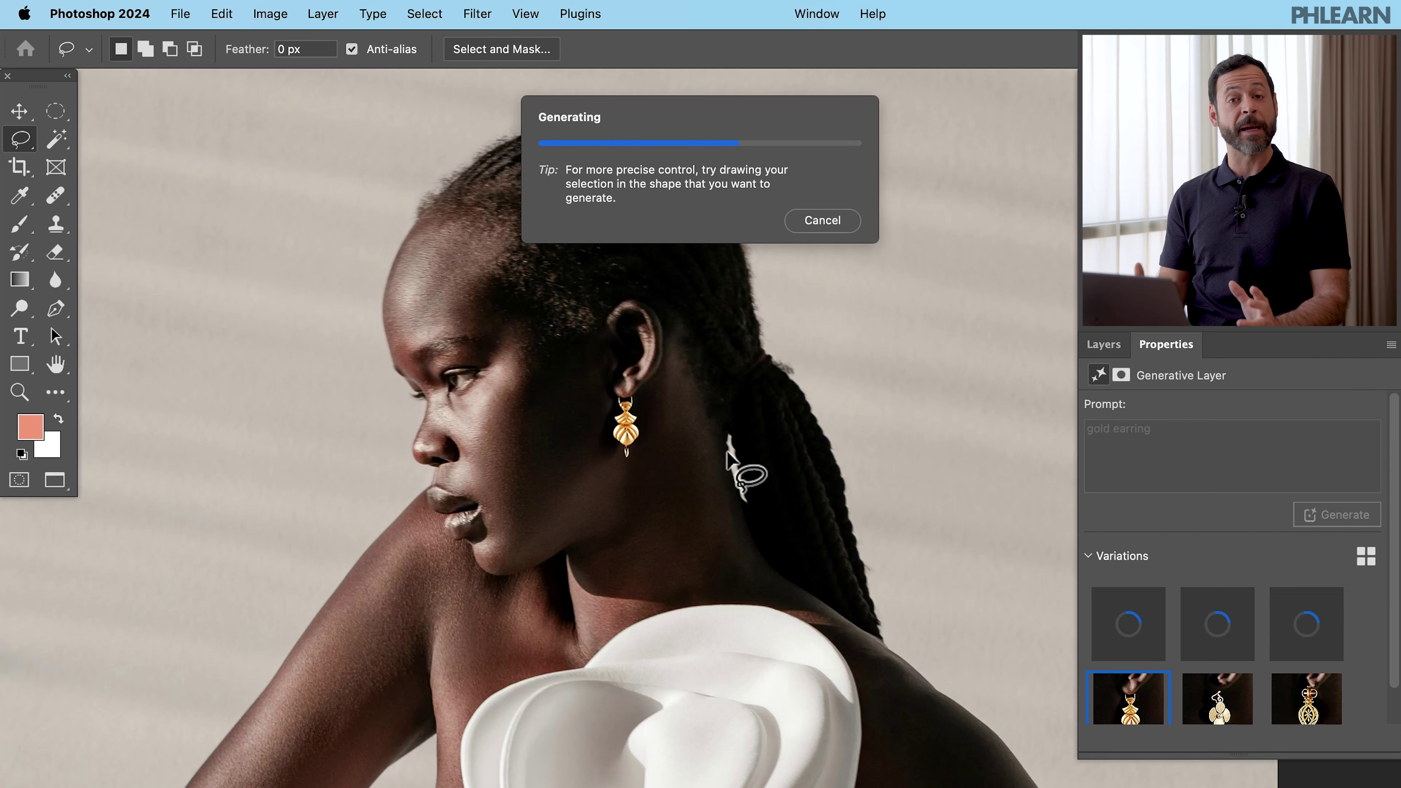
click(1221, 652)
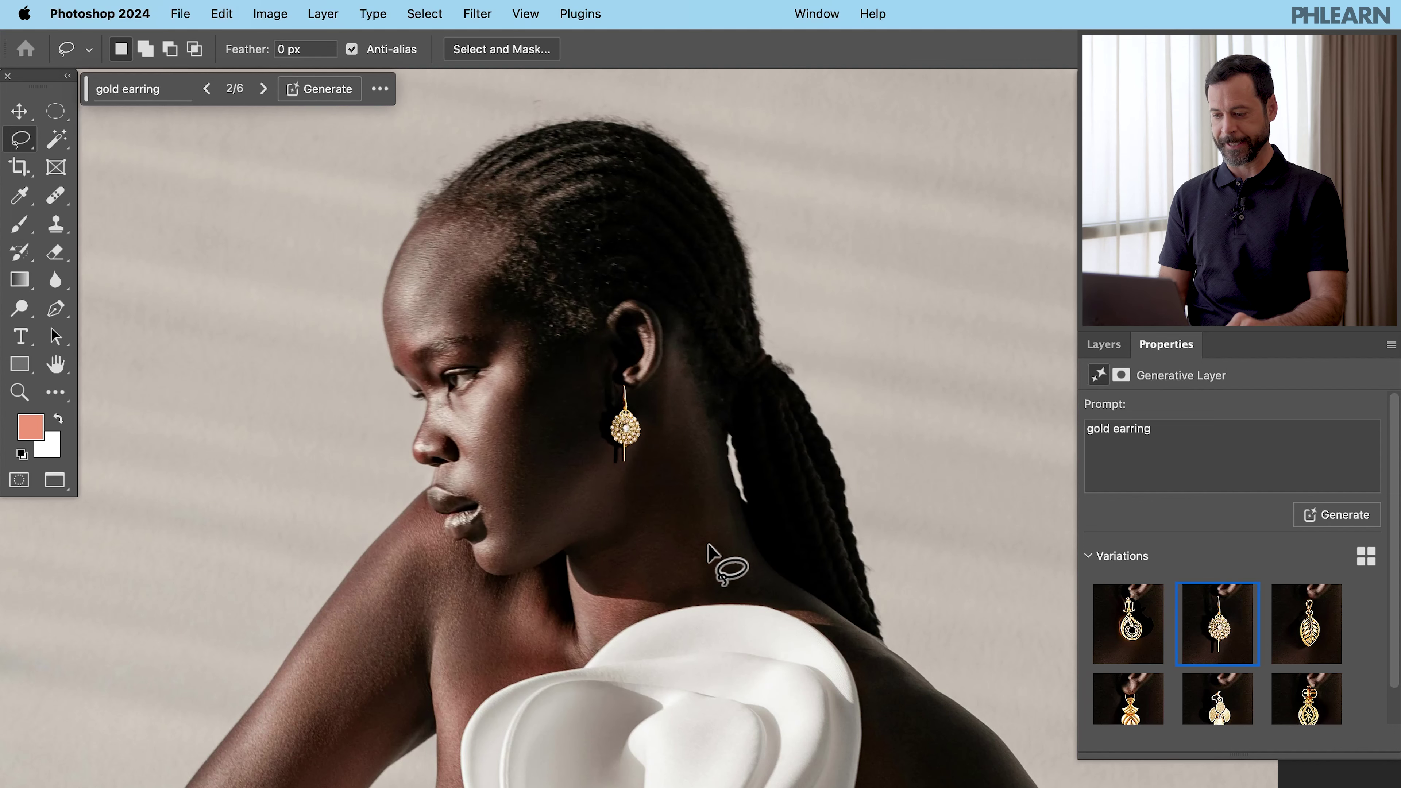
Step: Lasso the skin at the back of the neck above the dress and add the front neckline area to the selection
scroll(715, 549, up, 2)
drag(799, 586, 831, 615)
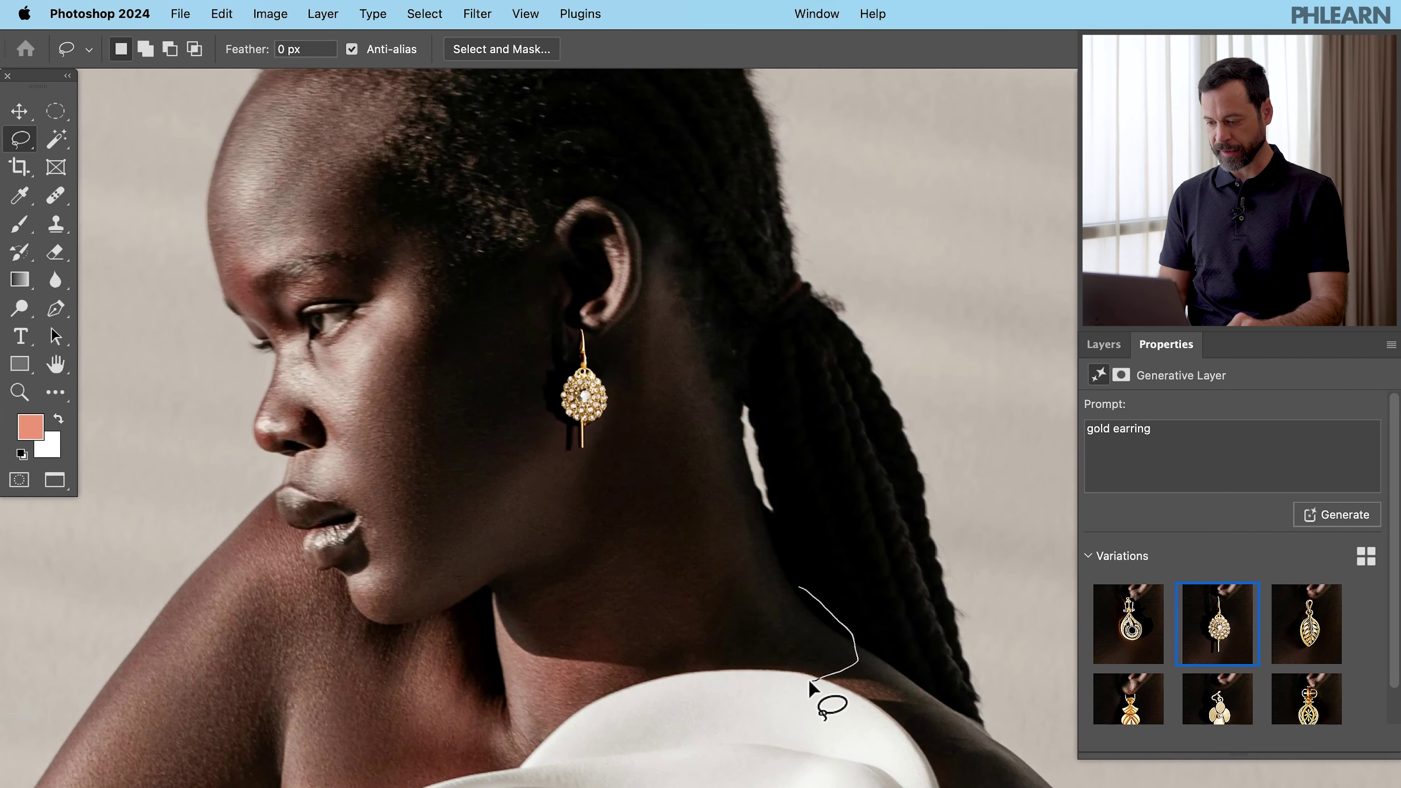
mouse_move(690, 668)
mouse_down()
mouse_move(807, 624)
mouse_move(801, 589)
mouse_up()
mouse_move(491, 606)
mouse_down()
mouse_move(469, 610)
mouse_move(453, 645)
mouse_move(445, 727)
mouse_up()
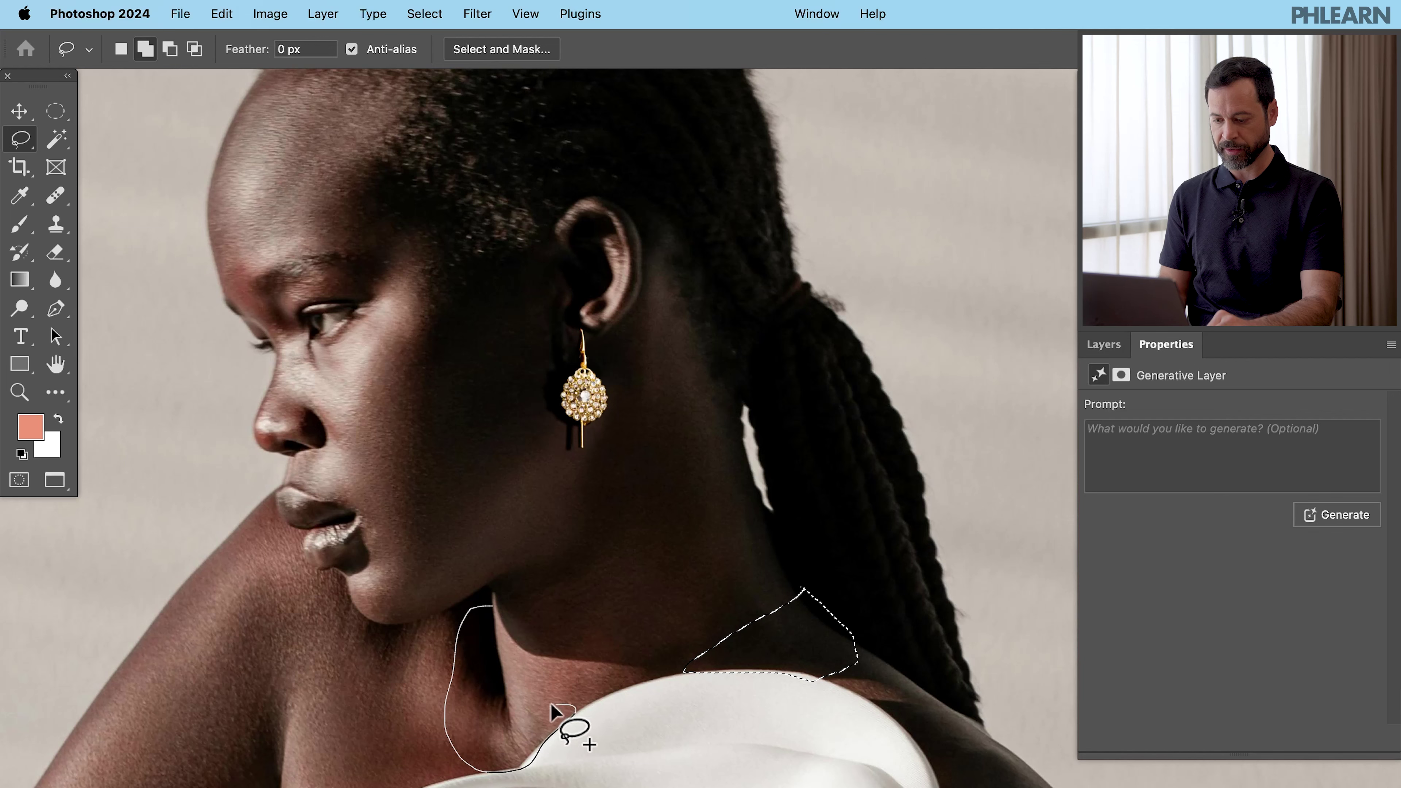
drag(505, 683, 493, 607)
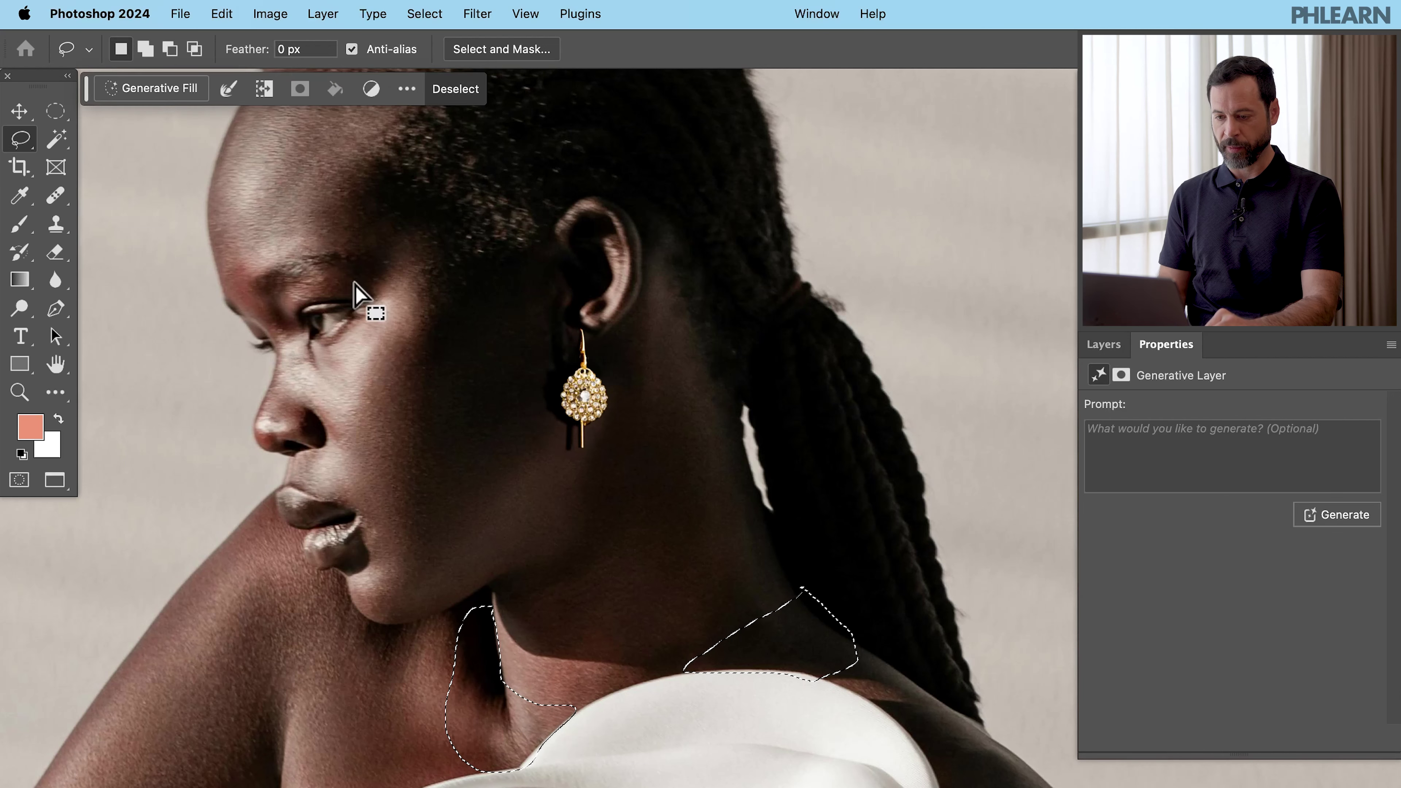
Step: Generate a Generative Fill in the neck selection with the prompt "gold necklace" and select the second variation
click(156, 98)
scroll(250, 375, down, 5)
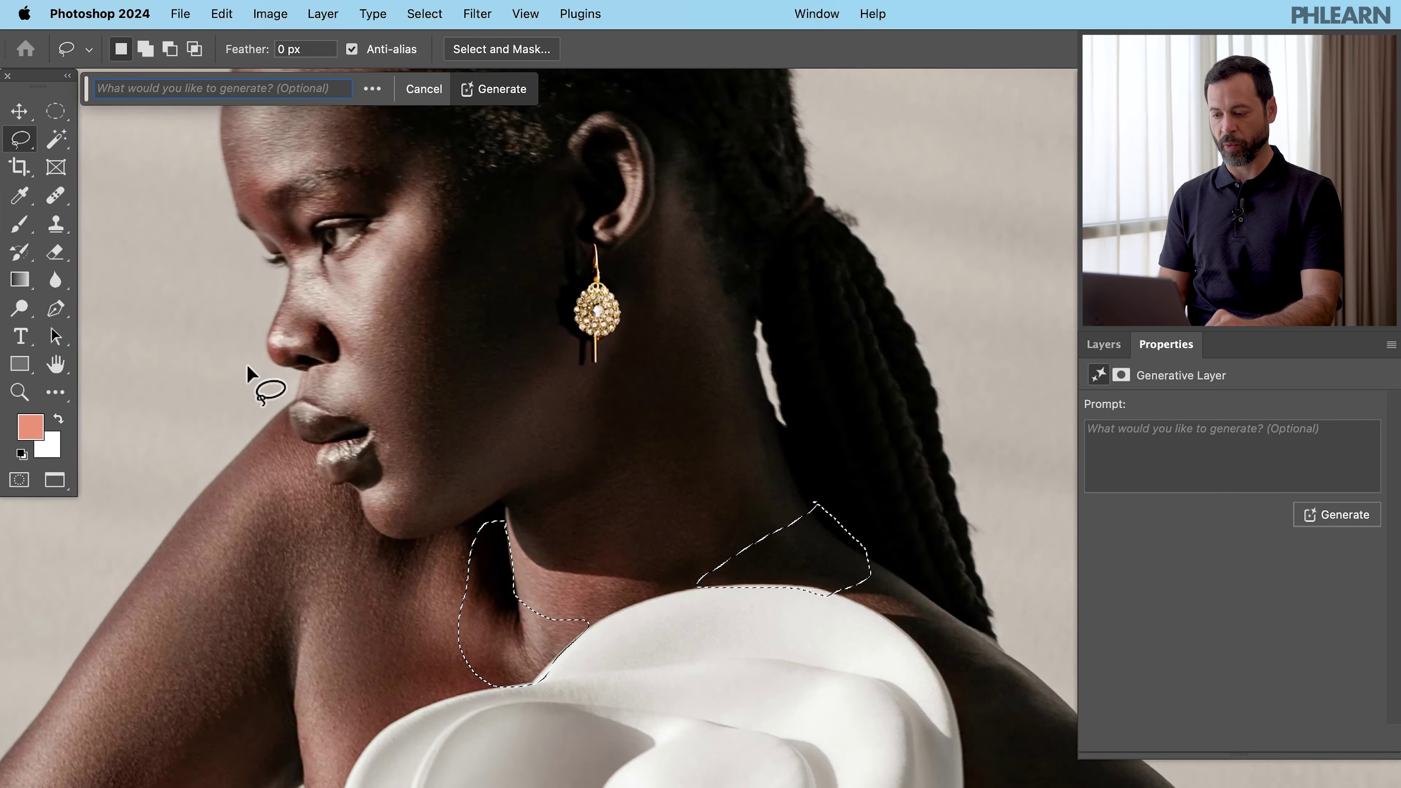
text(gold neck)
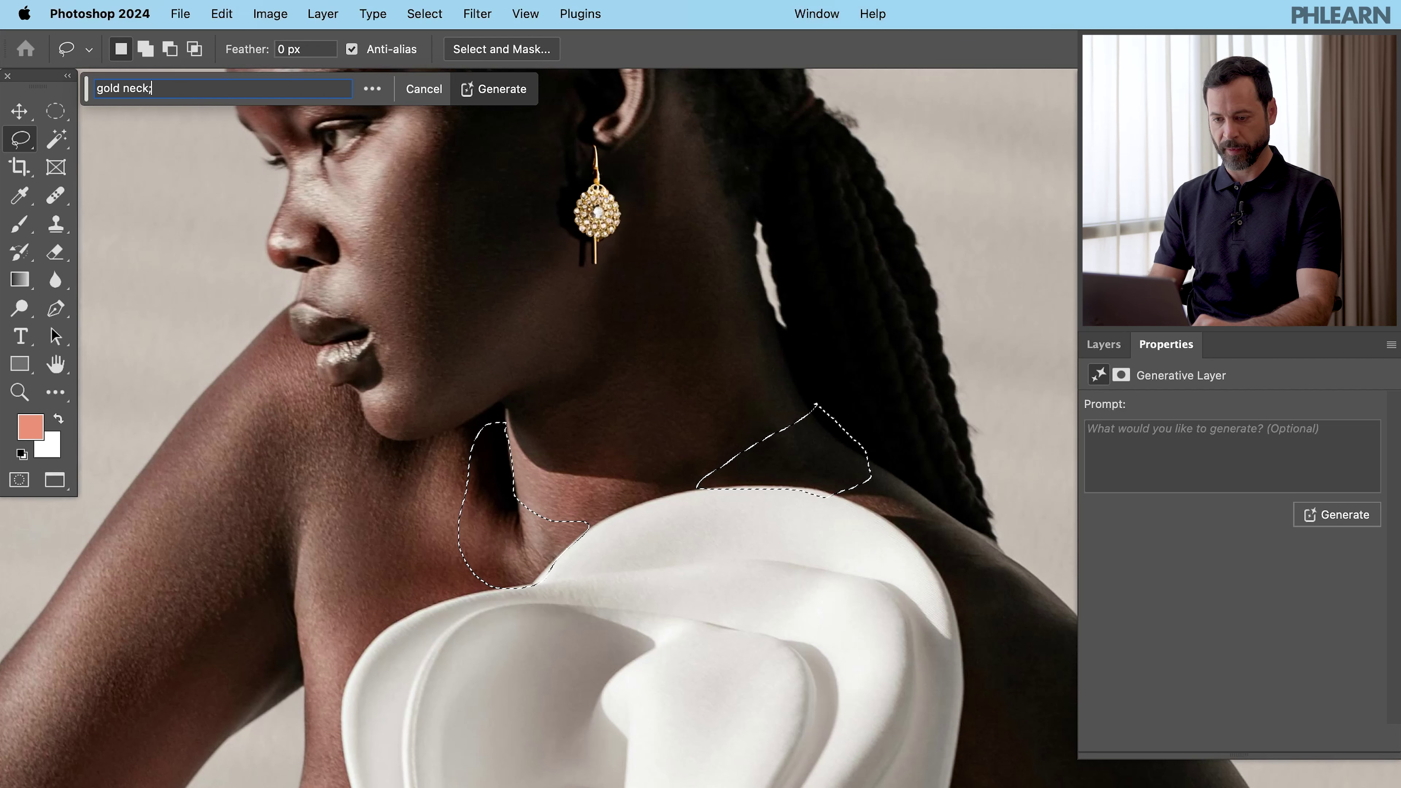
text(lace)
key(Return)
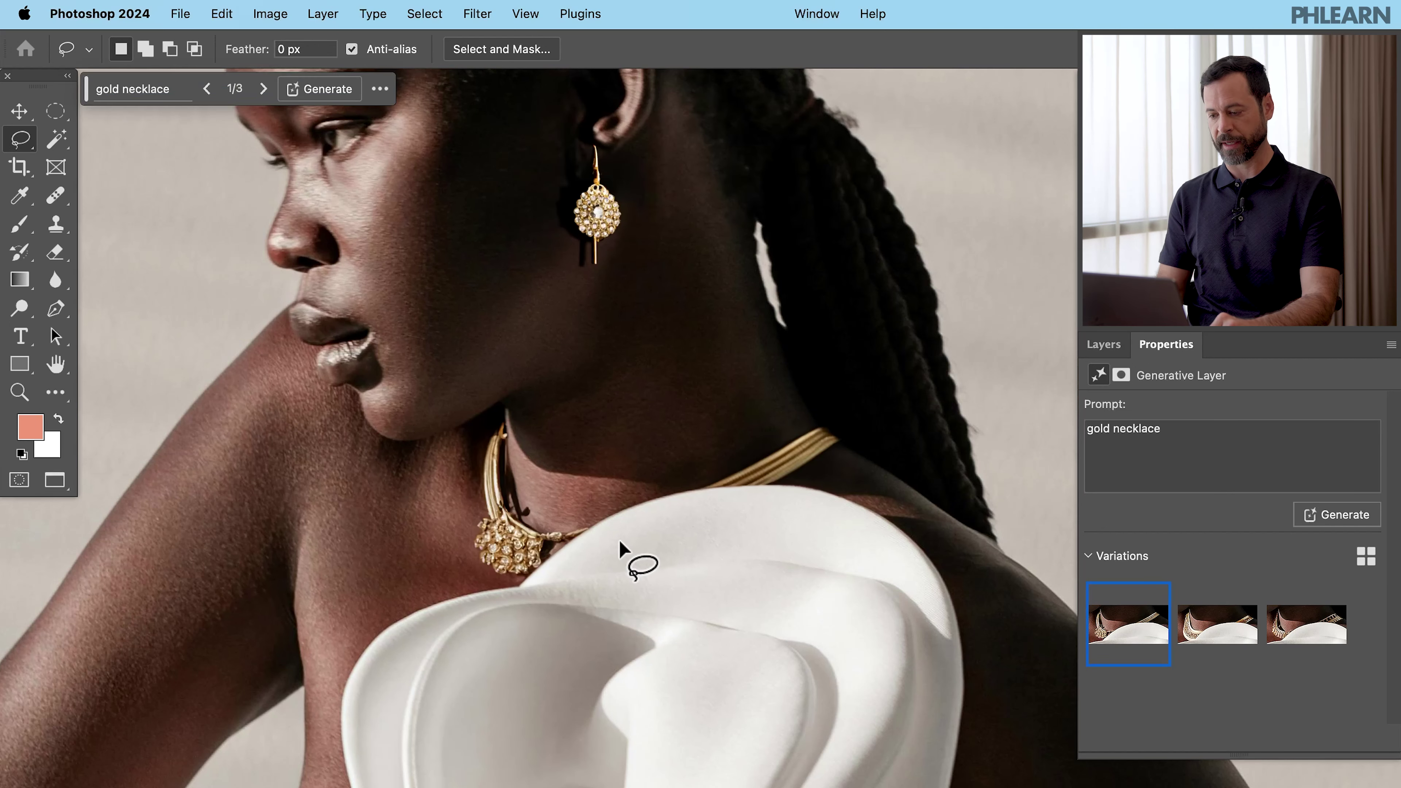
click(1198, 634)
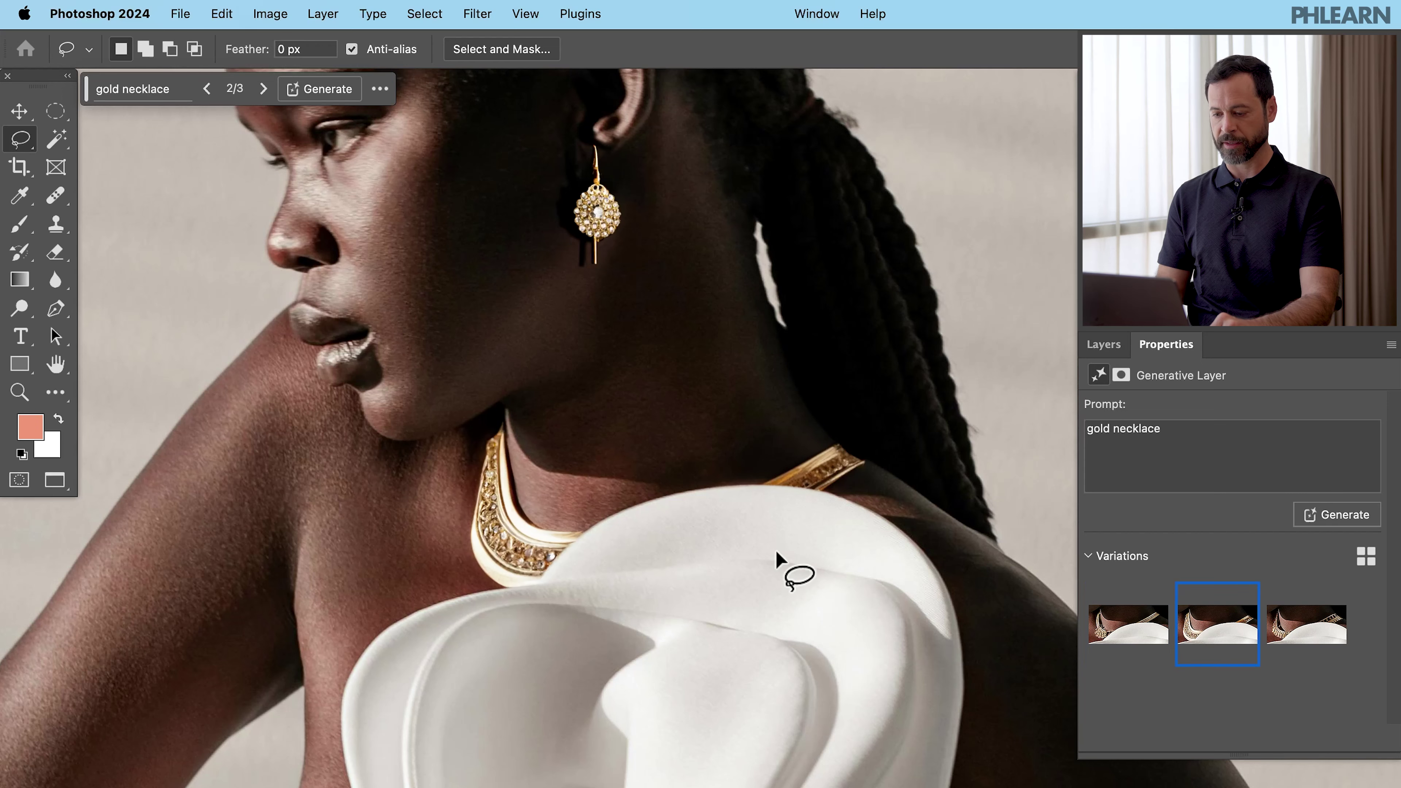
Step: Lasso a band across the forearm near the wrist, just below the dress ruffle
key(super+0)
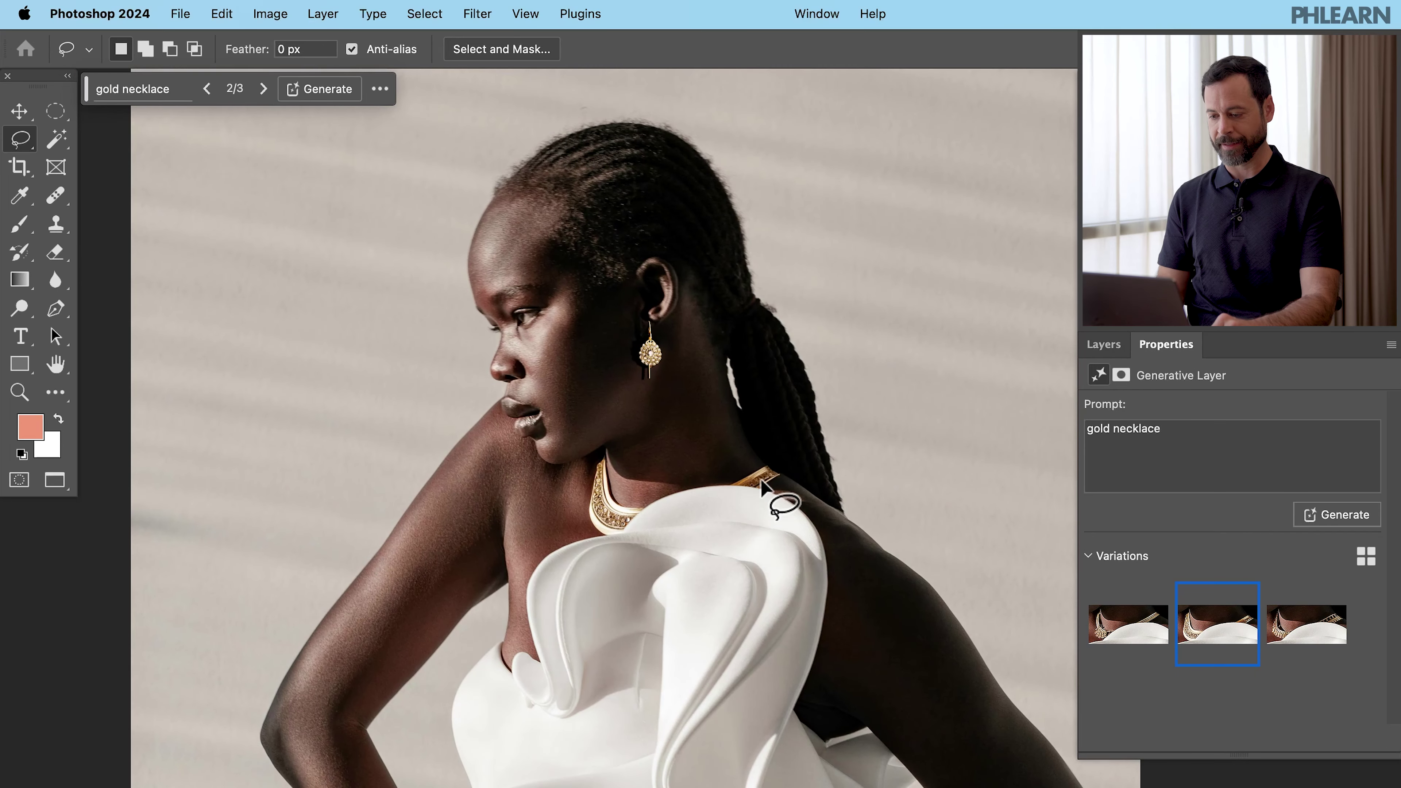
scroll(761, 485, down, 5)
scroll(761, 486, up, 8)
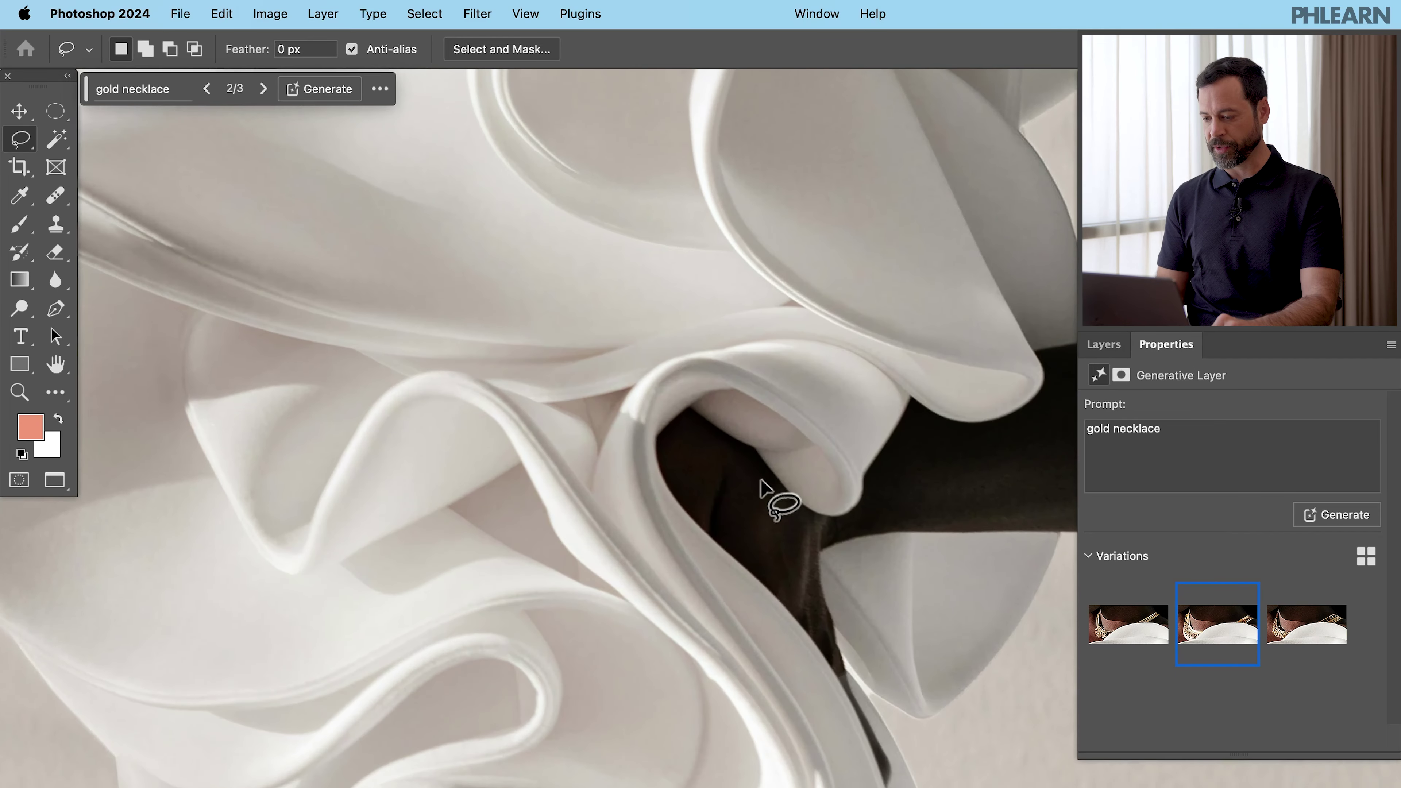
scroll(761, 486, up, 3)
drag(607, 425, 602, 522)
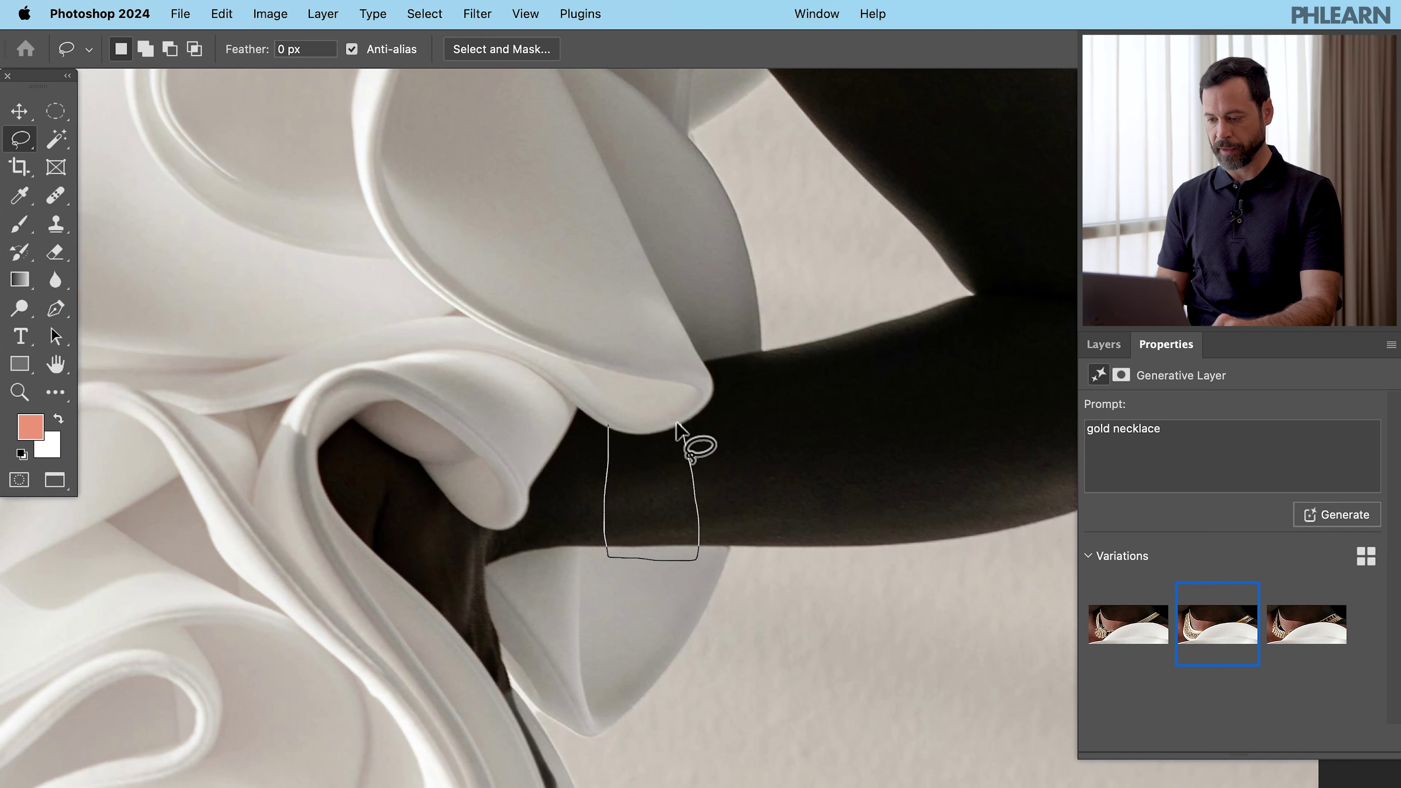
drag(610, 424, 609, 426)
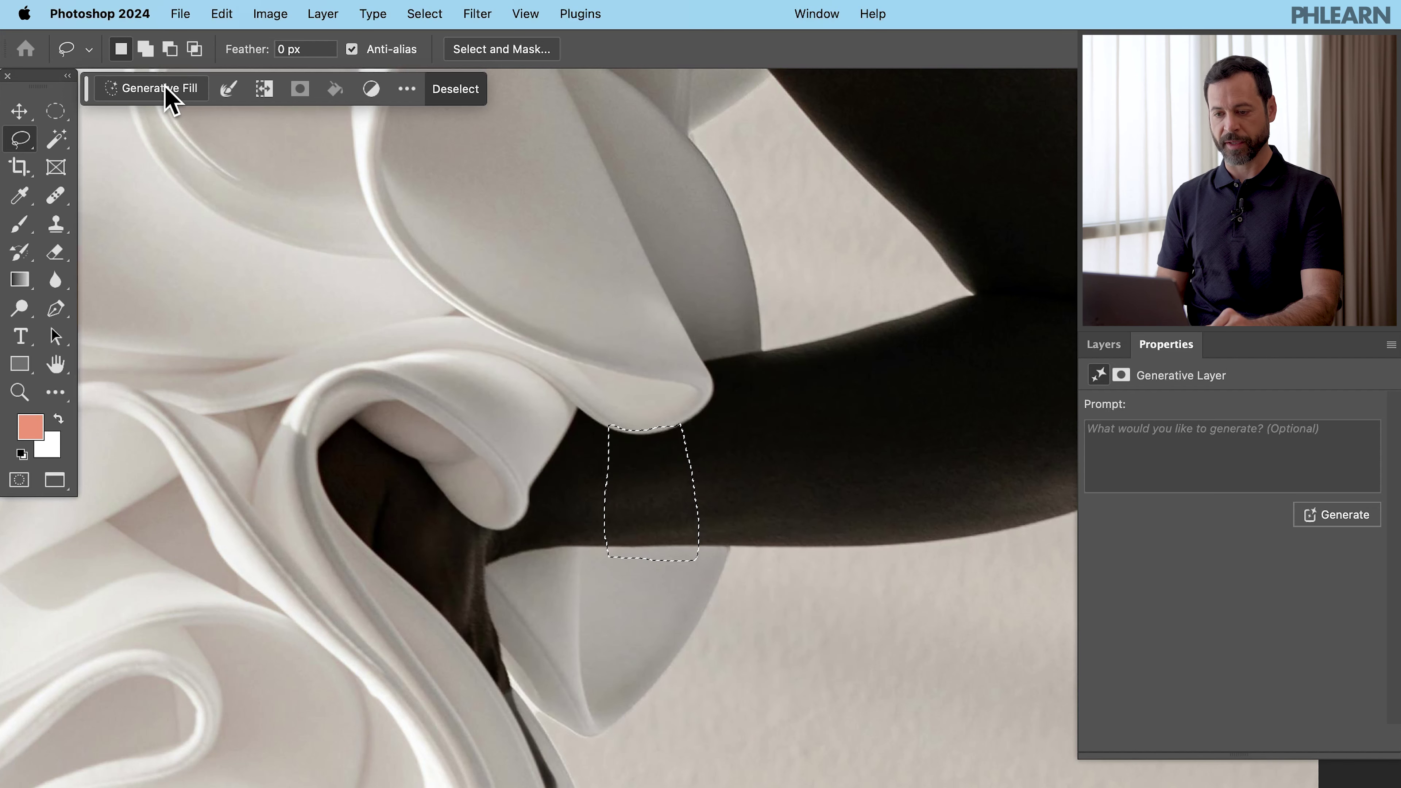
Step: Generate a Generative Fill on the wrist with the prompt "gold bracelet", preview the variations and select the second one
click(166, 87)
text(gold bracelet)
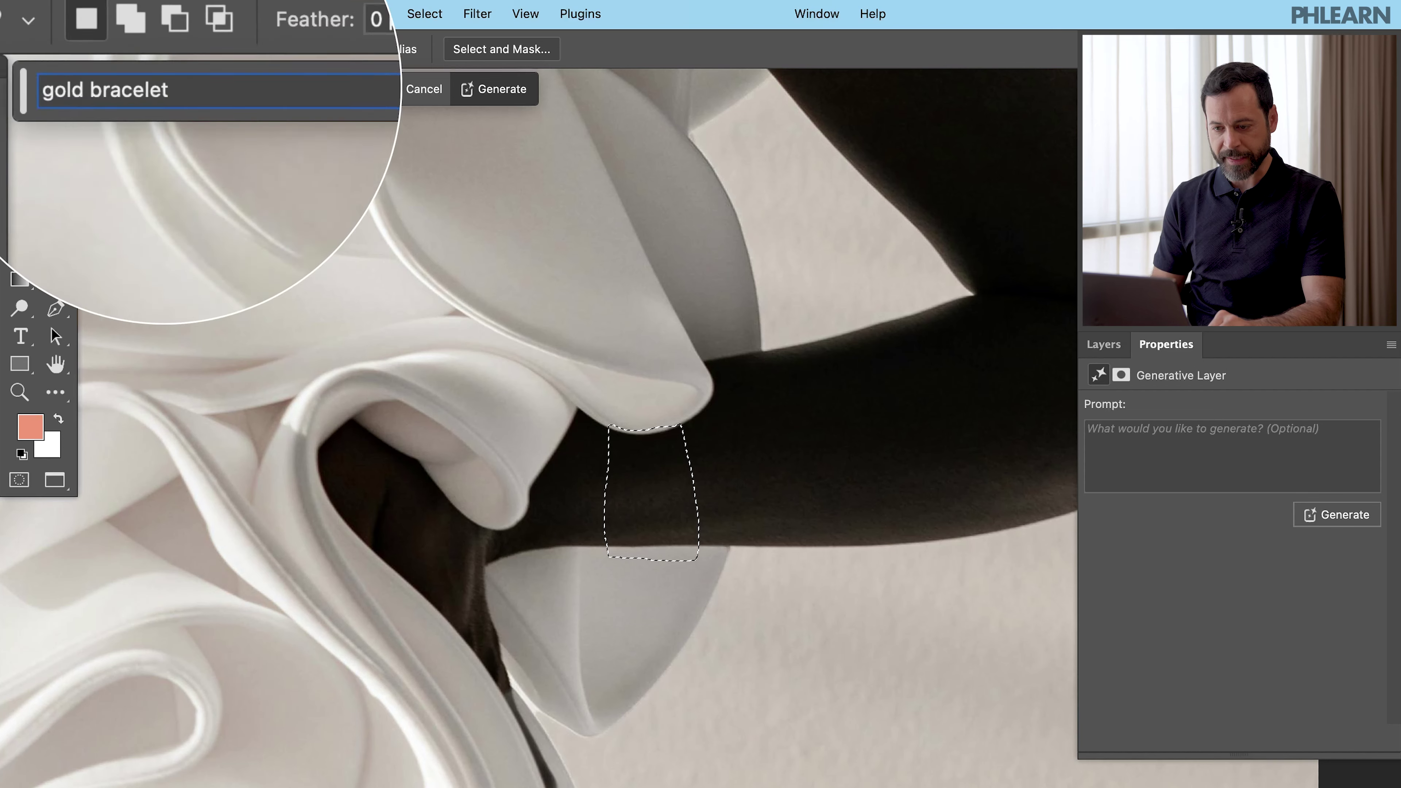
click(511, 98)
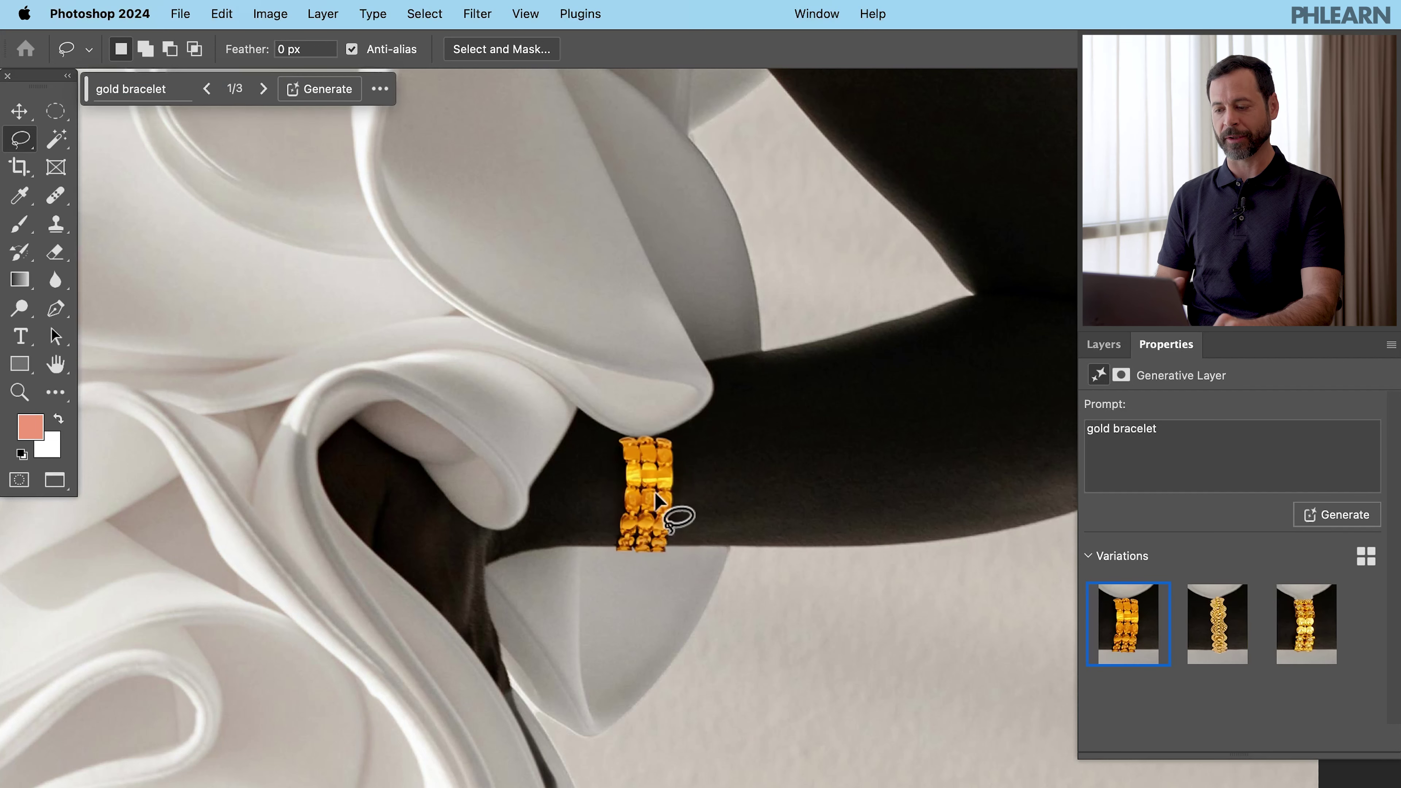
click(1216, 643)
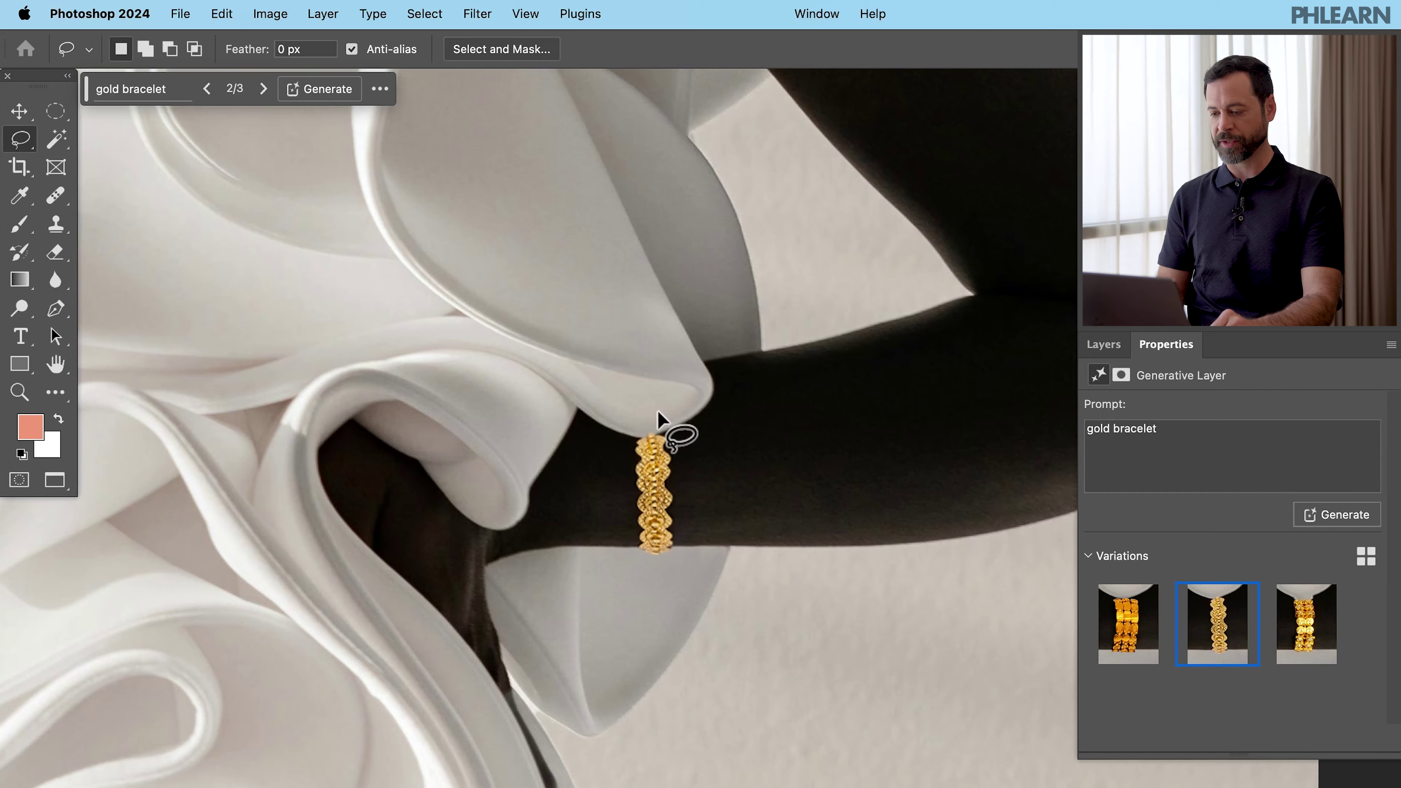
scroll(662, 425, down, 5)
scroll(659, 420, down, 2)
click(1292, 625)
click(1208, 634)
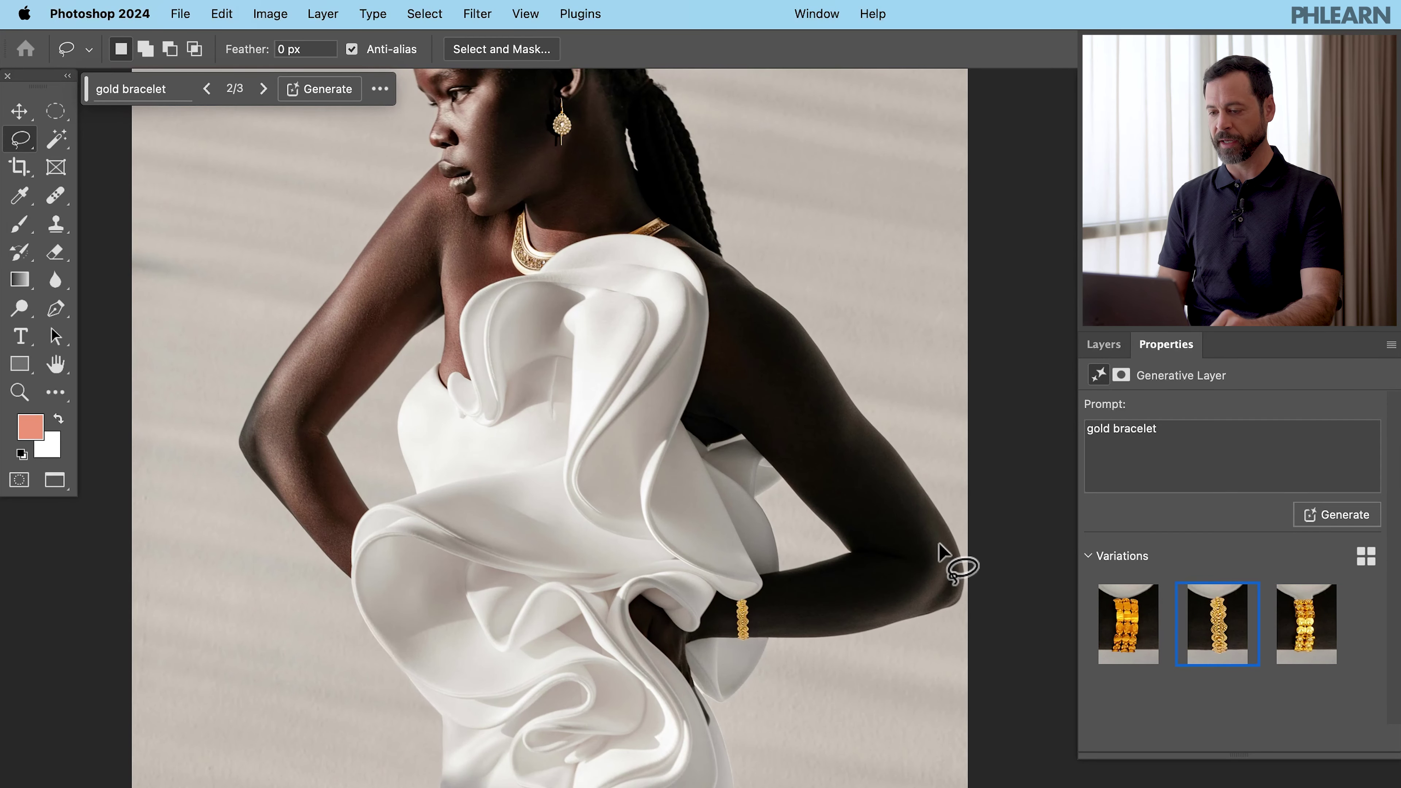
Step: Generate another set of gold bracelet variations, preview the second new one and select the first
scroll(958, 565, up, 3)
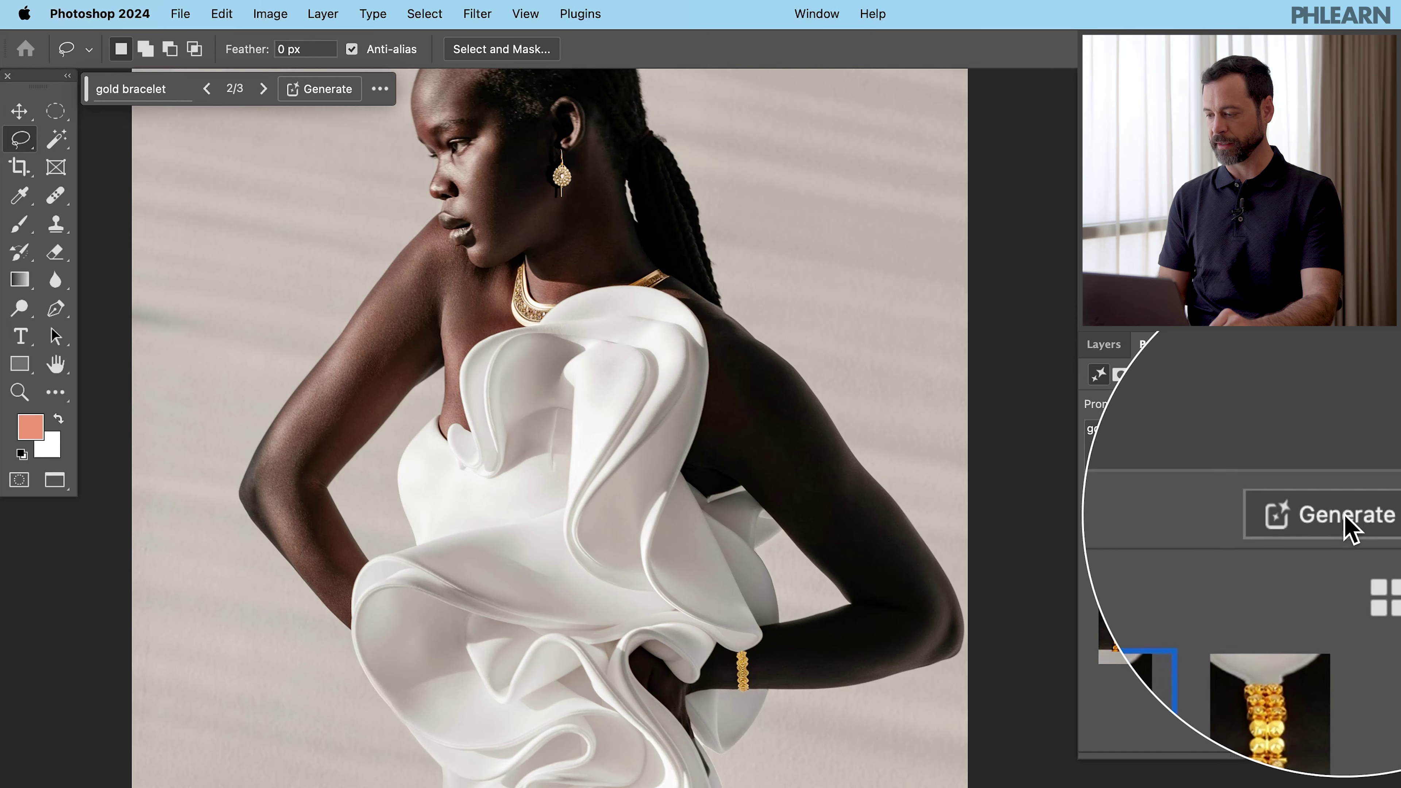
click(1346, 514)
scroll(827, 511, right, 4)
scroll(825, 507, right, 2)
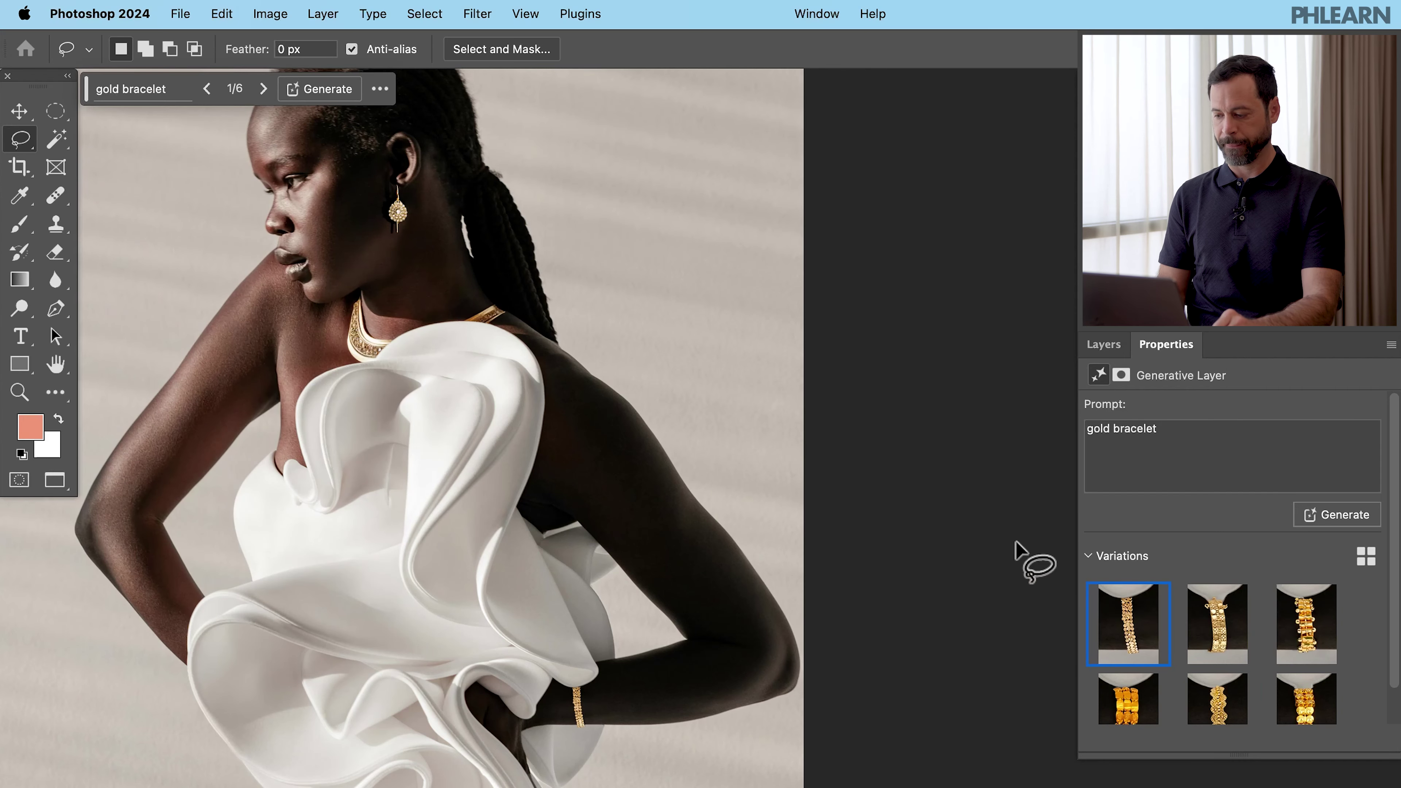
click(1209, 635)
click(1131, 625)
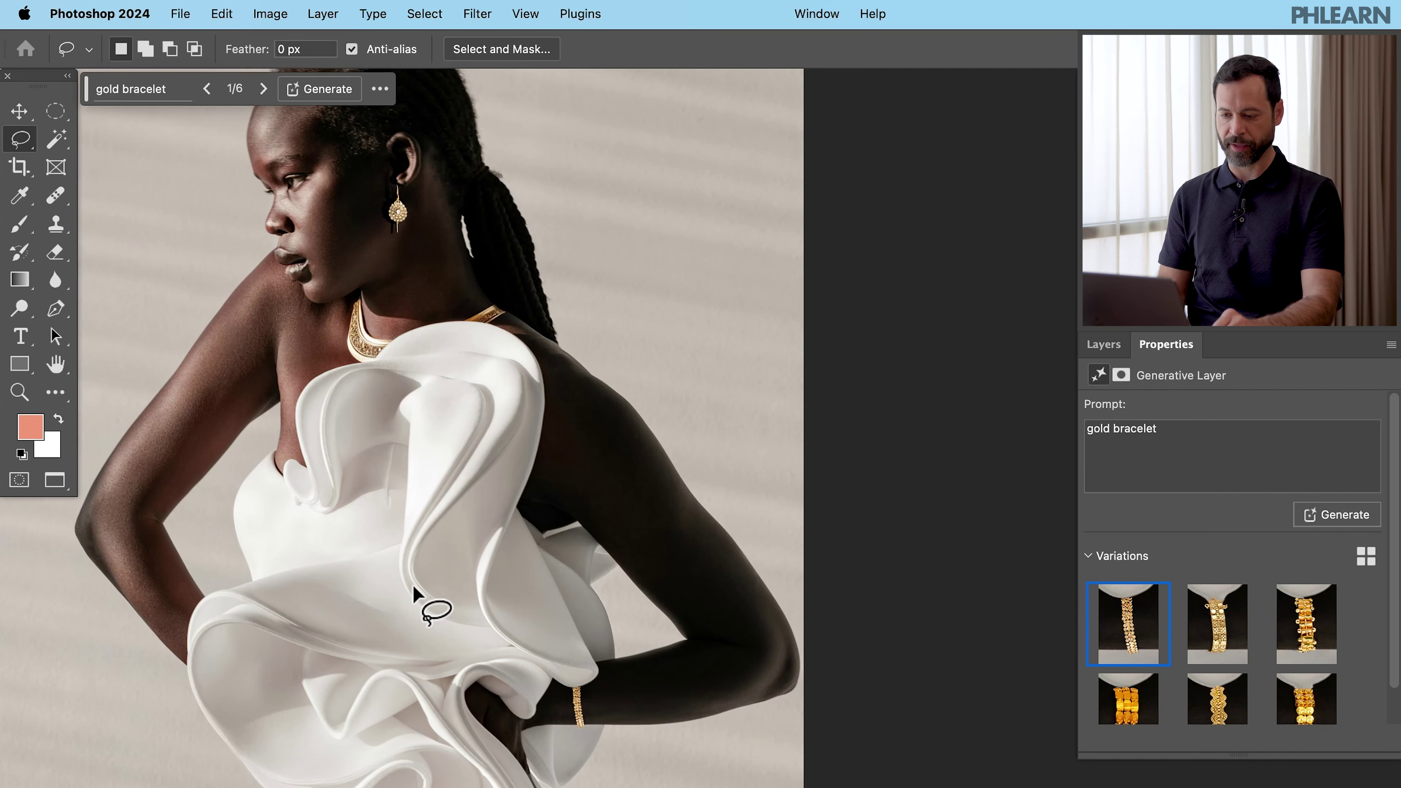
Step: Lasso a band across the woman's bare upper arm, above the elbow on the side she is facing
scroll(414, 593, up, 5)
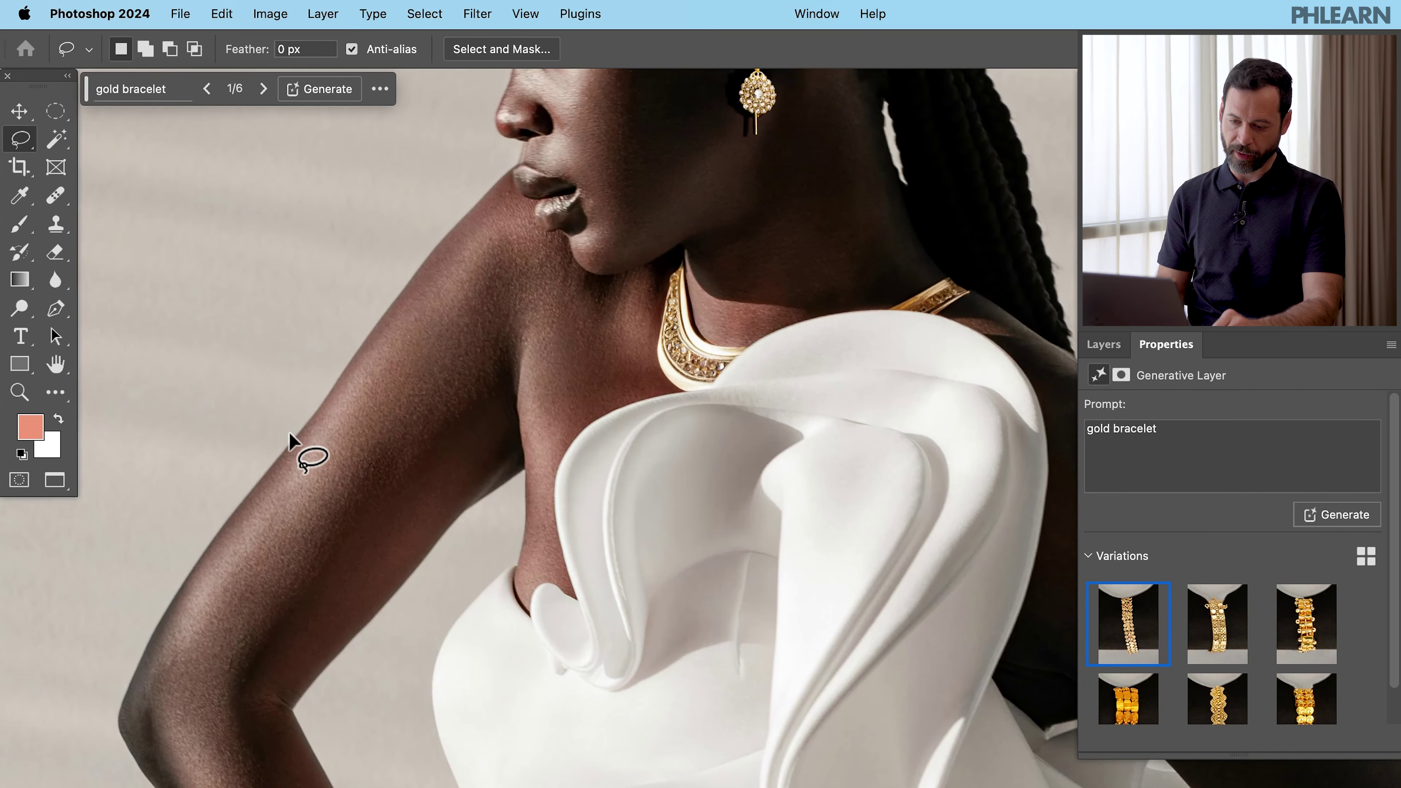
mouse_move(289, 431)
mouse_down()
mouse_move(233, 500)
mouse_move(363, 612)
mouse_up()
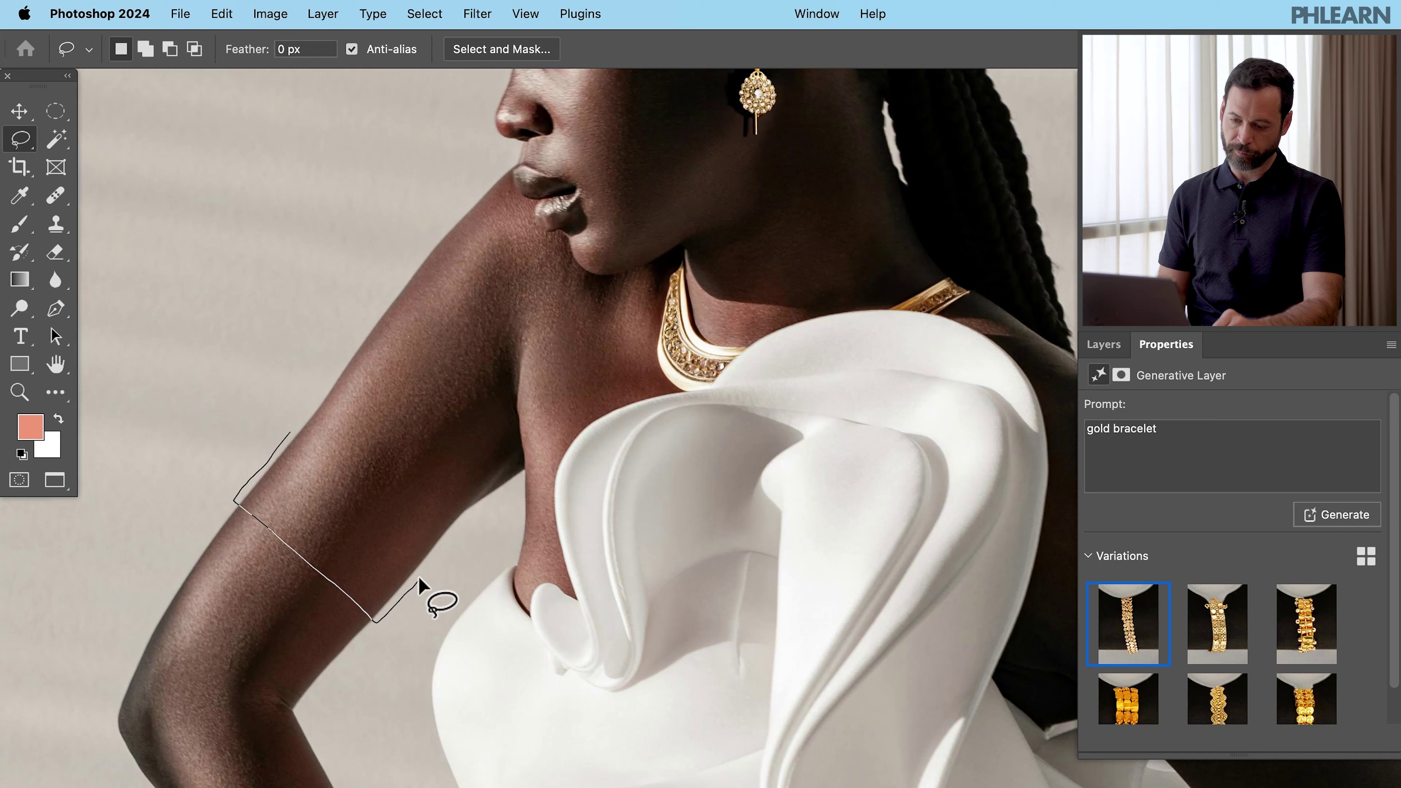
drag(441, 555, 303, 439)
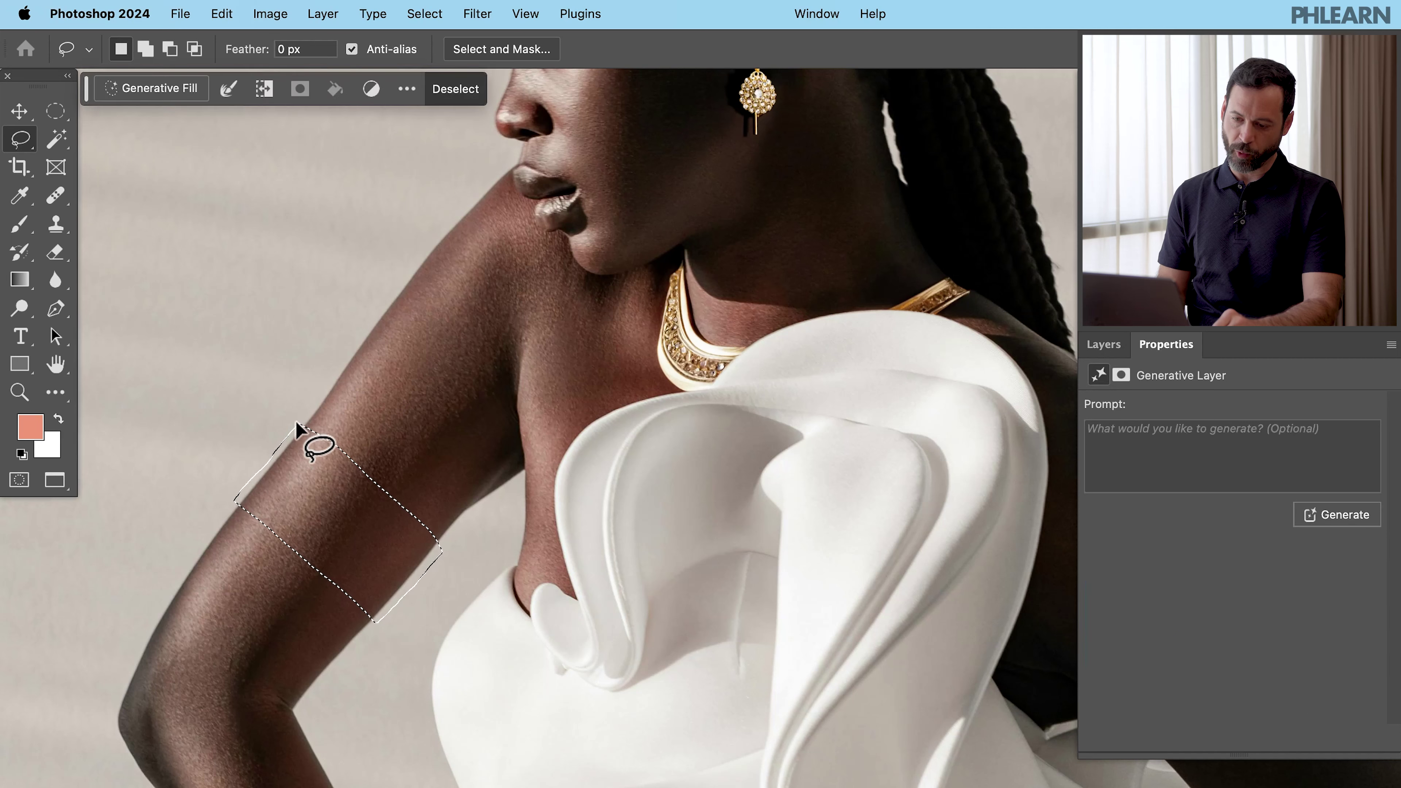
Step: Generate a Generative Fill on the upper arm with the prompt "gold arm cuff", preview the second variation and select the third
click(126, 92)
text(gold a)
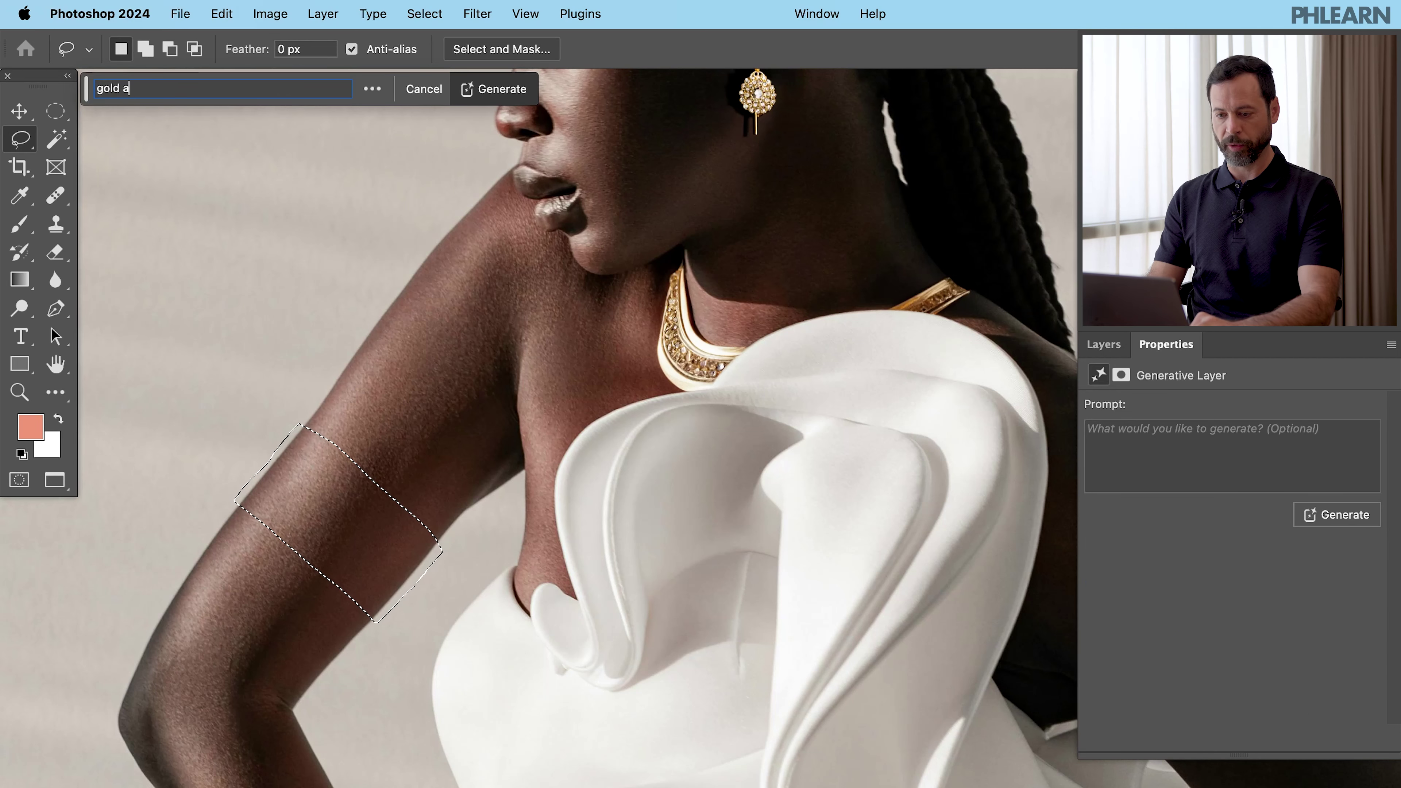
text(rm cuff)
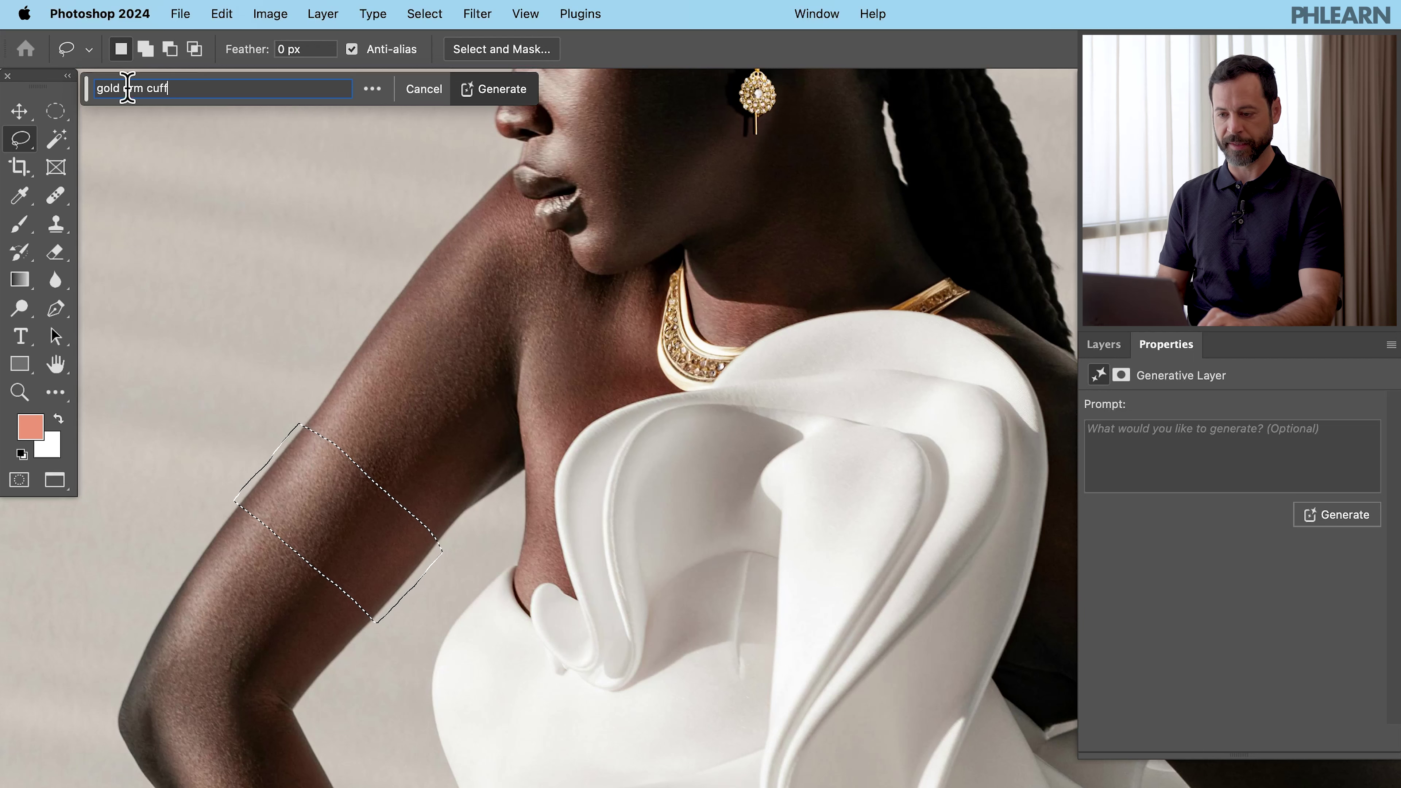
click(499, 93)
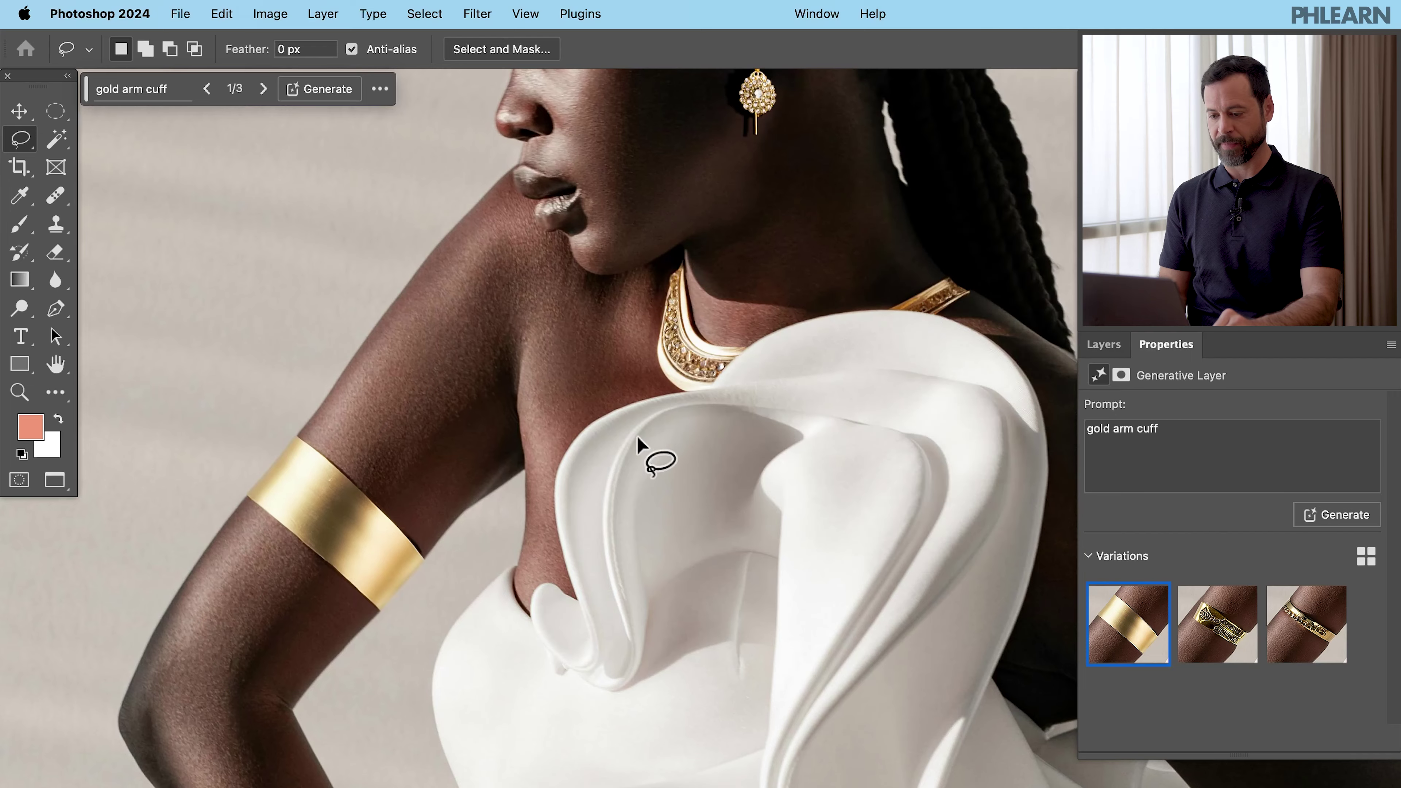
scroll(662, 436, down, 5)
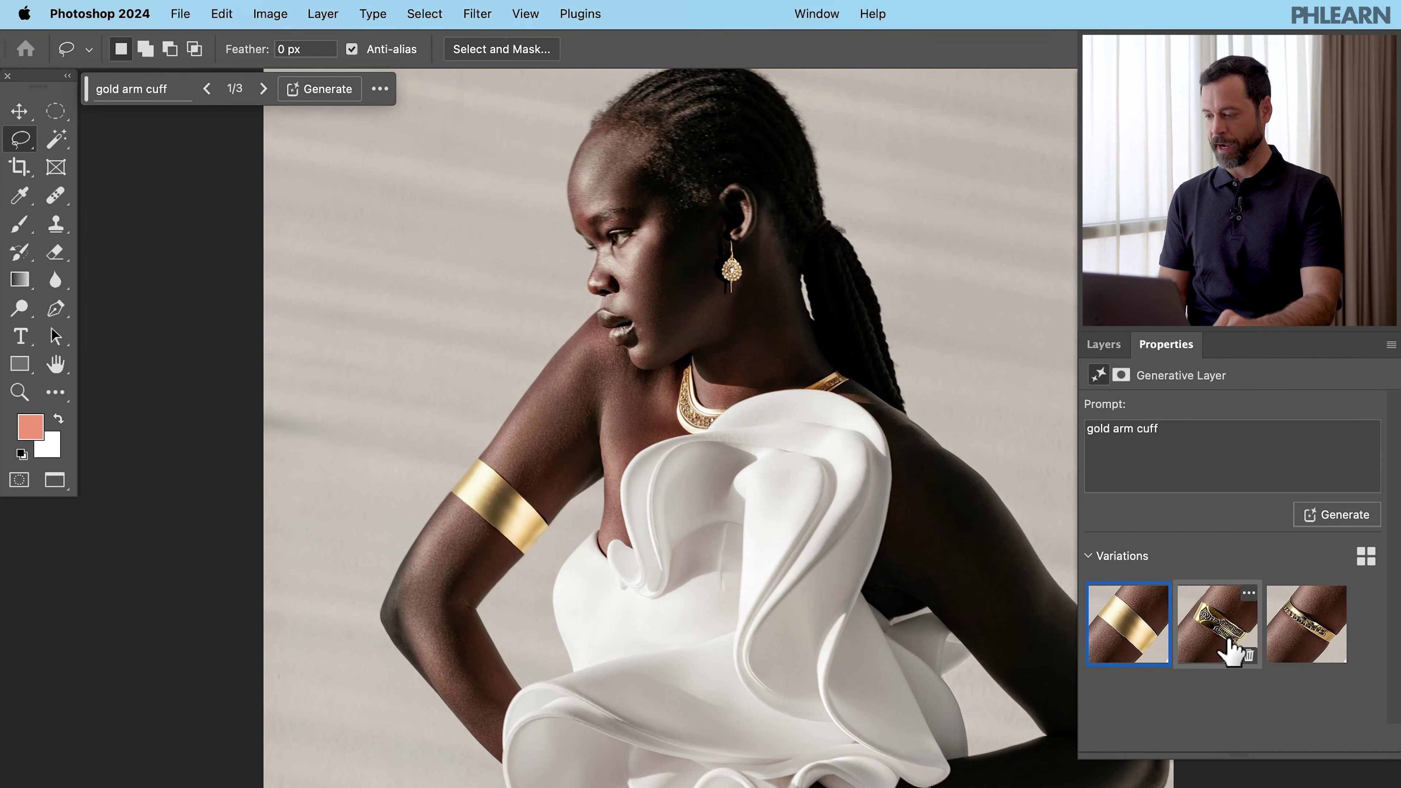
click(1225, 629)
click(1278, 650)
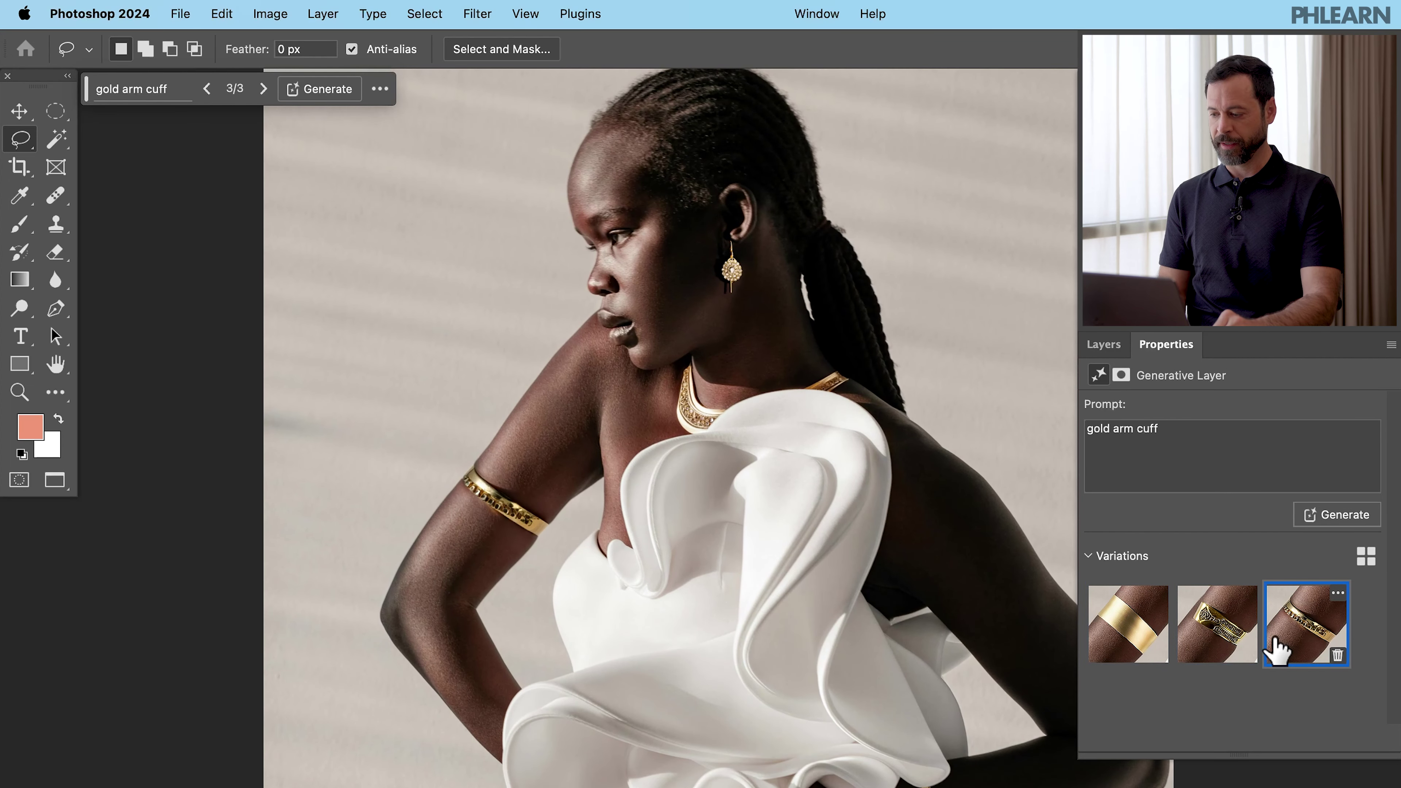
Step: Generate more gold arm cuff variations, preview the second and third new ones, and select the plain wide gold band from the original set
click(1337, 514)
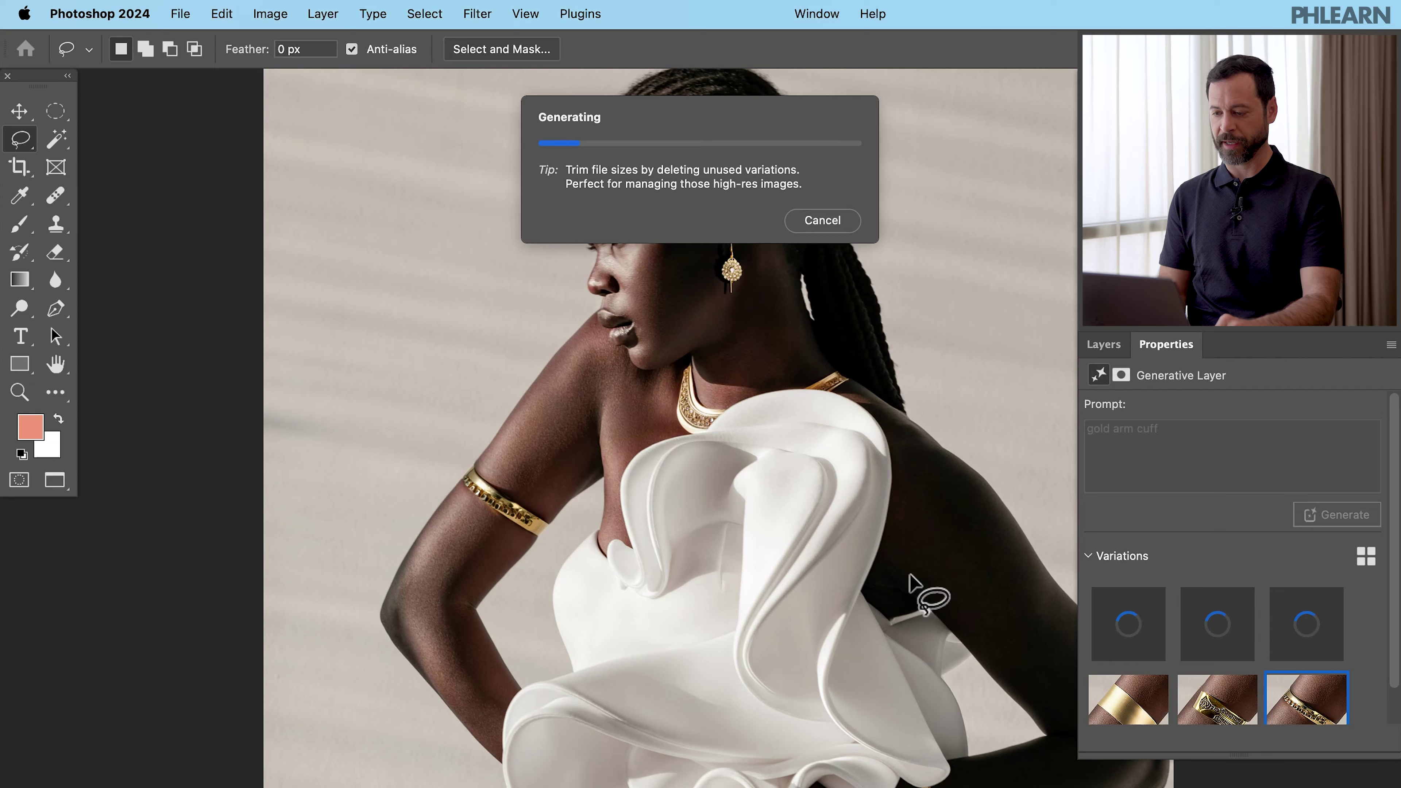
scroll(741, 538, right, 5)
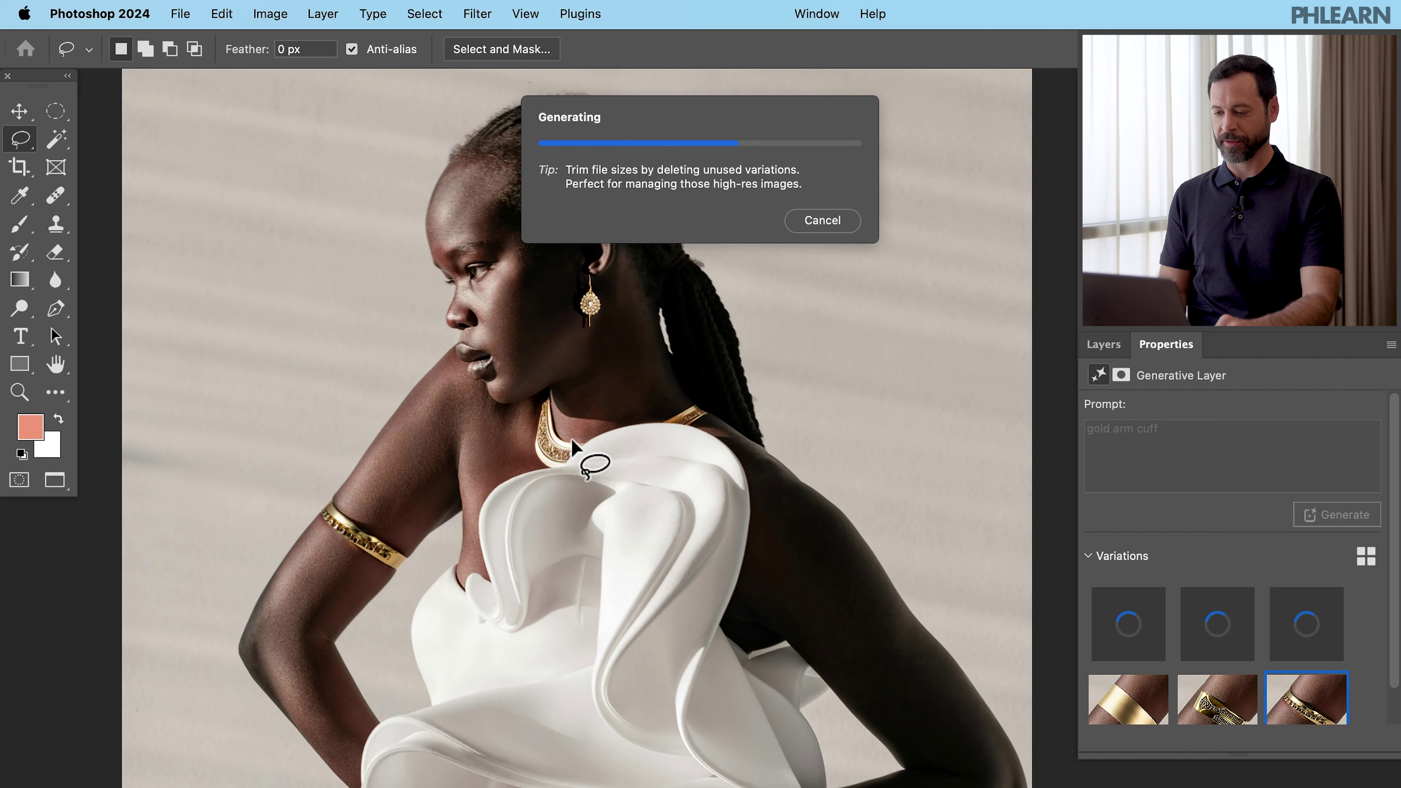
click(1230, 616)
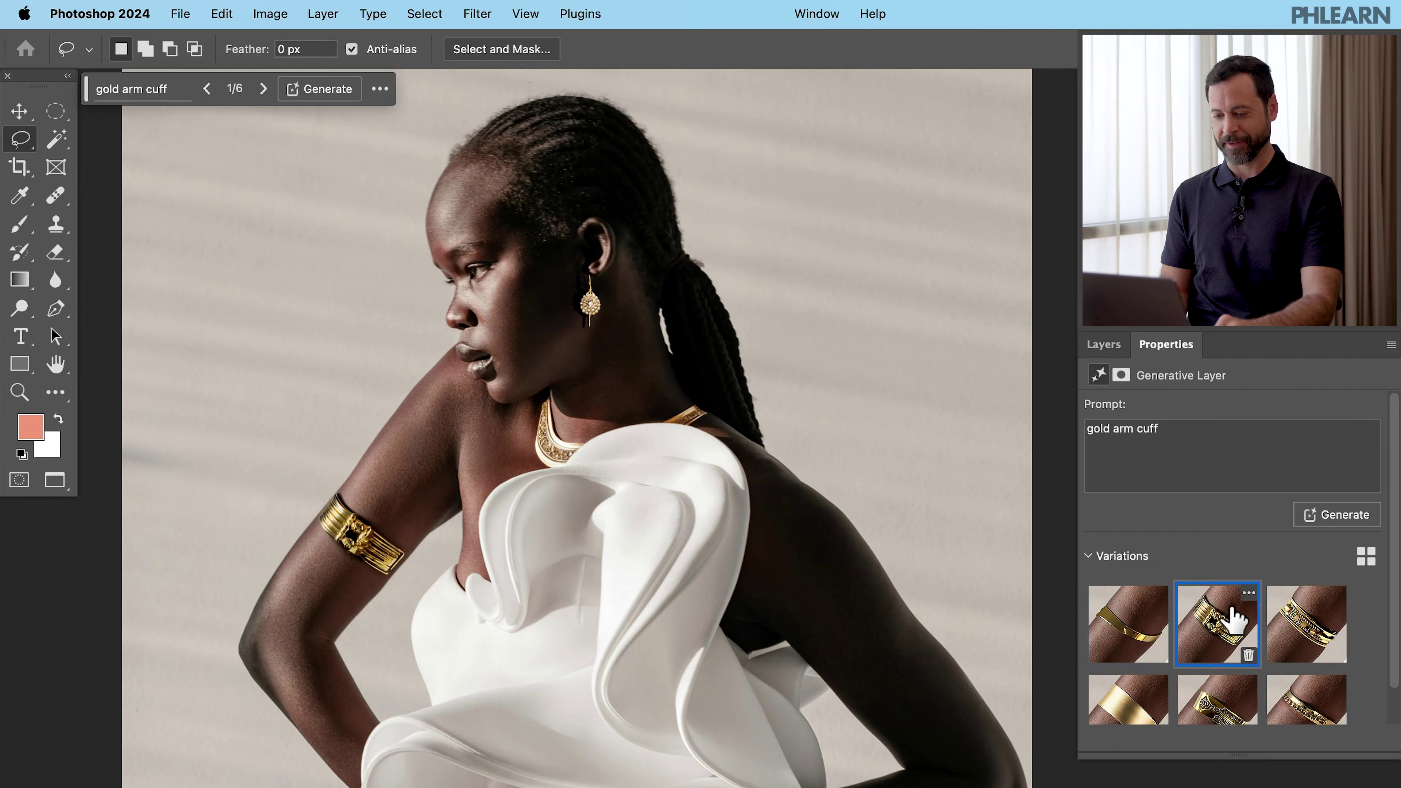
click(1312, 632)
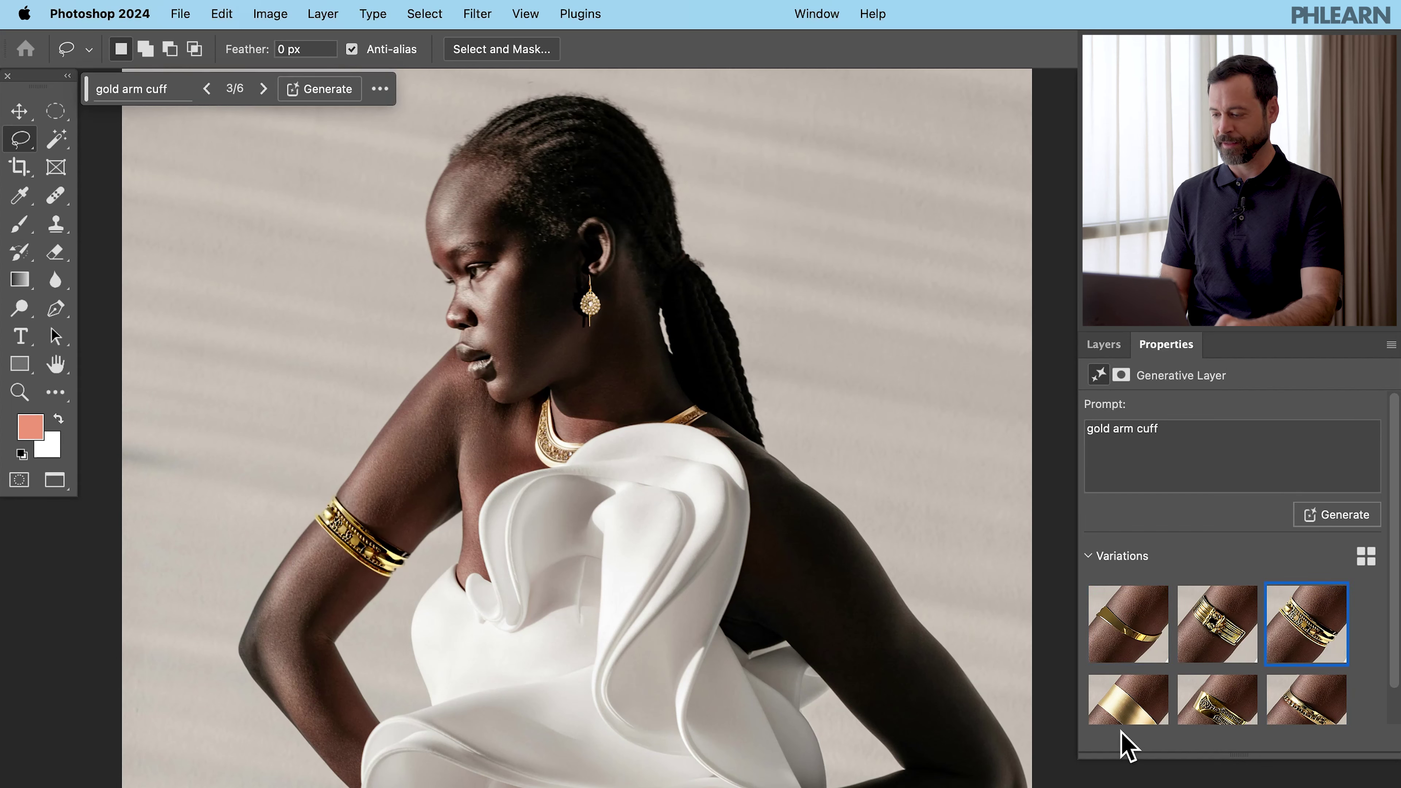
click(1118, 718)
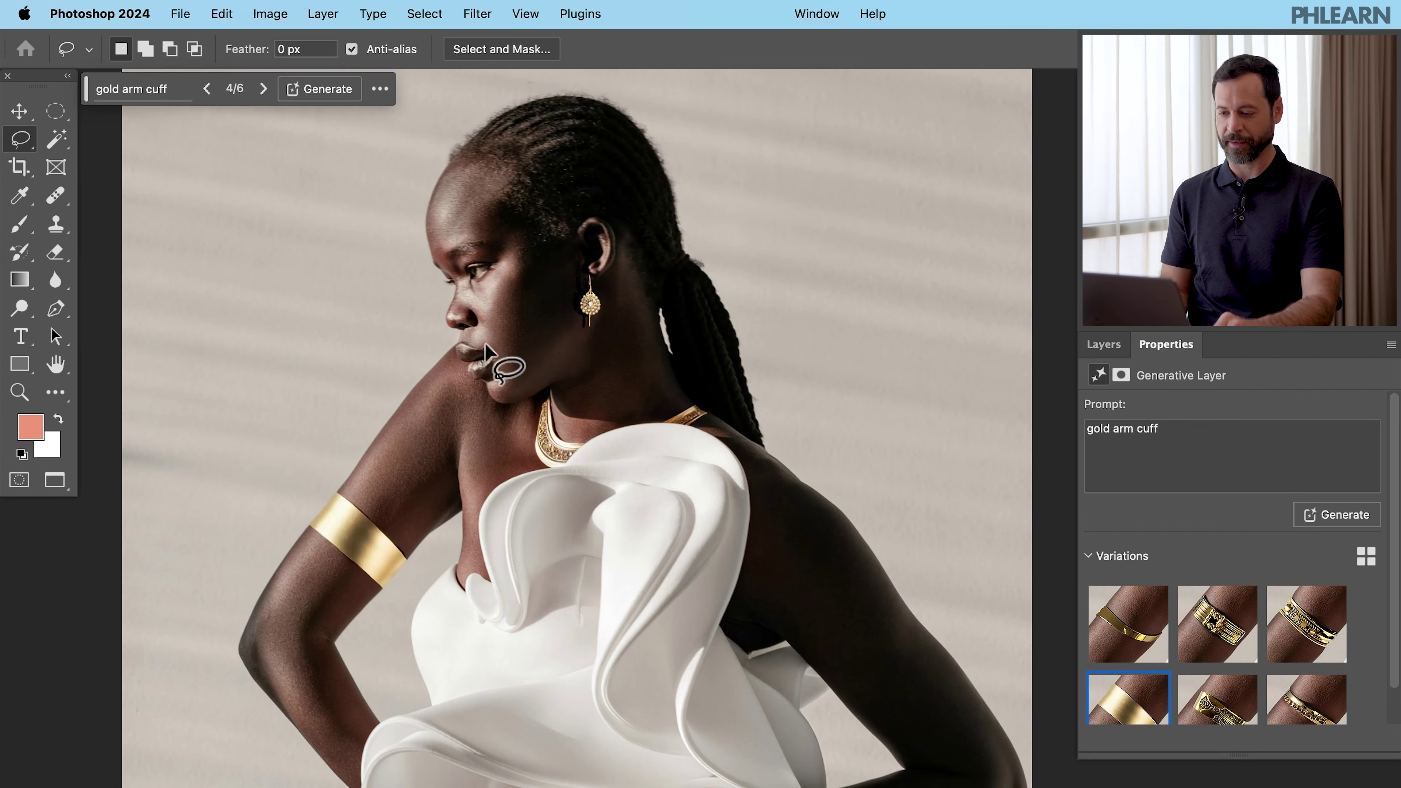
scroll(488, 351, up, 3)
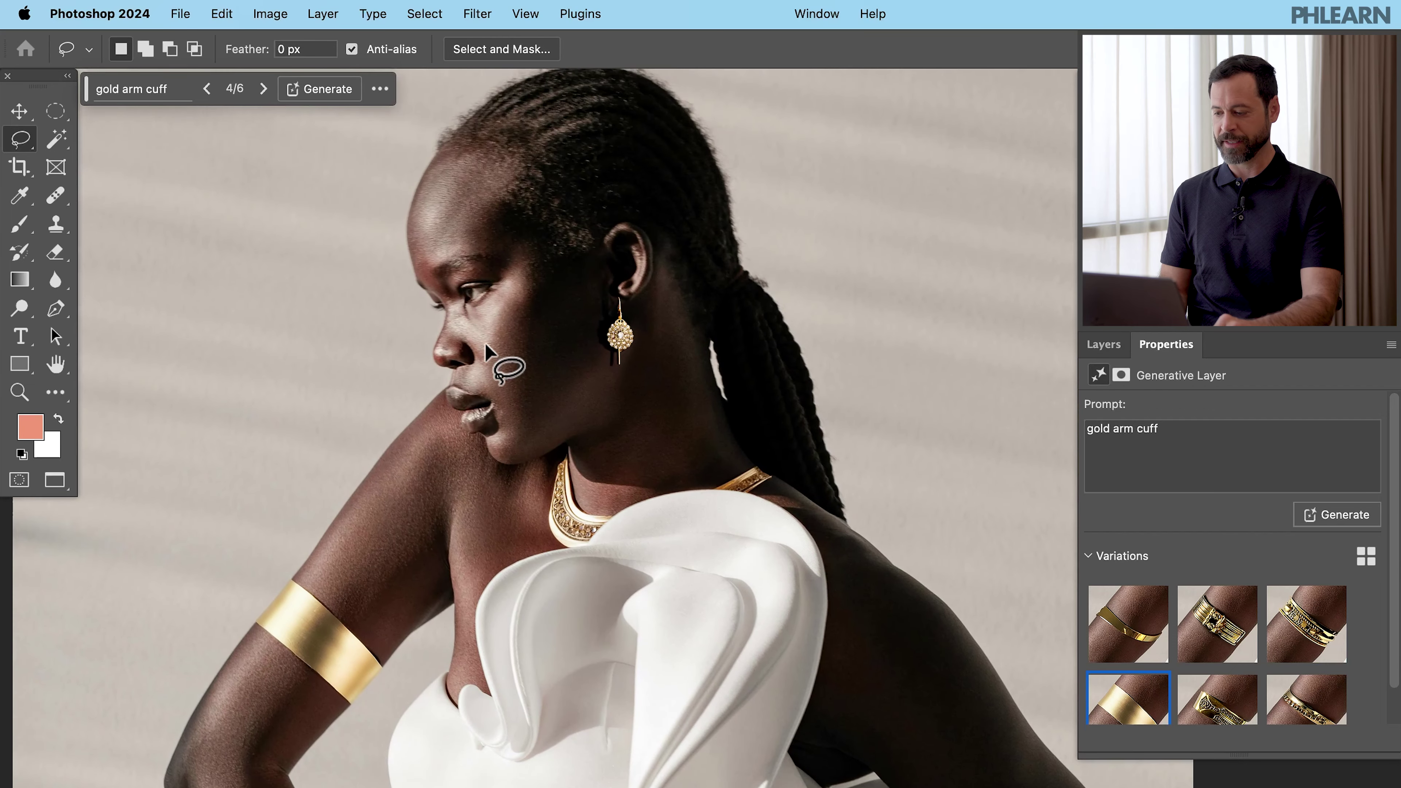
Step: Group all the generative jewelry layers above the Background layer
click(1093, 352)
scroll(1251, 629, down, 2)
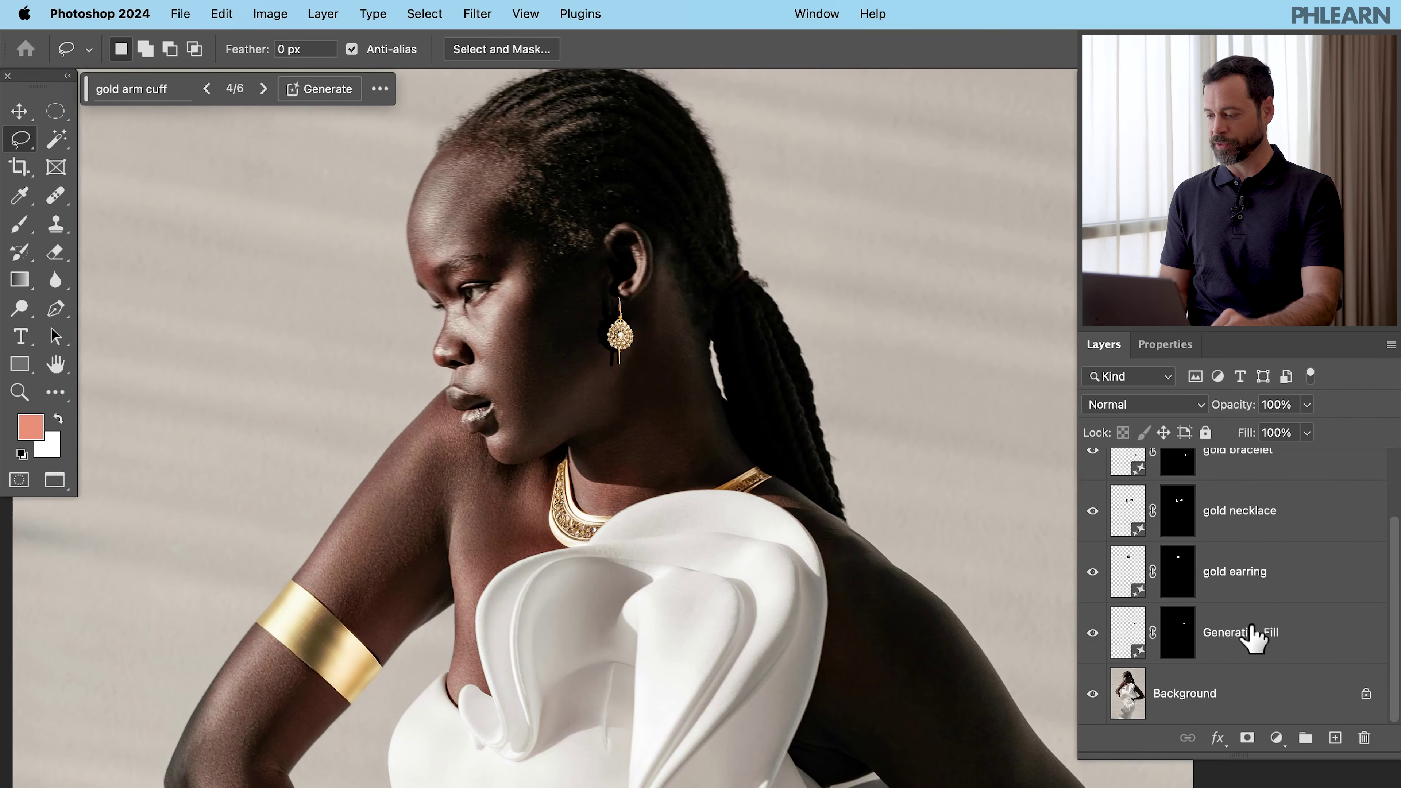
shift+click(1306, 660)
key(ctrl+g)
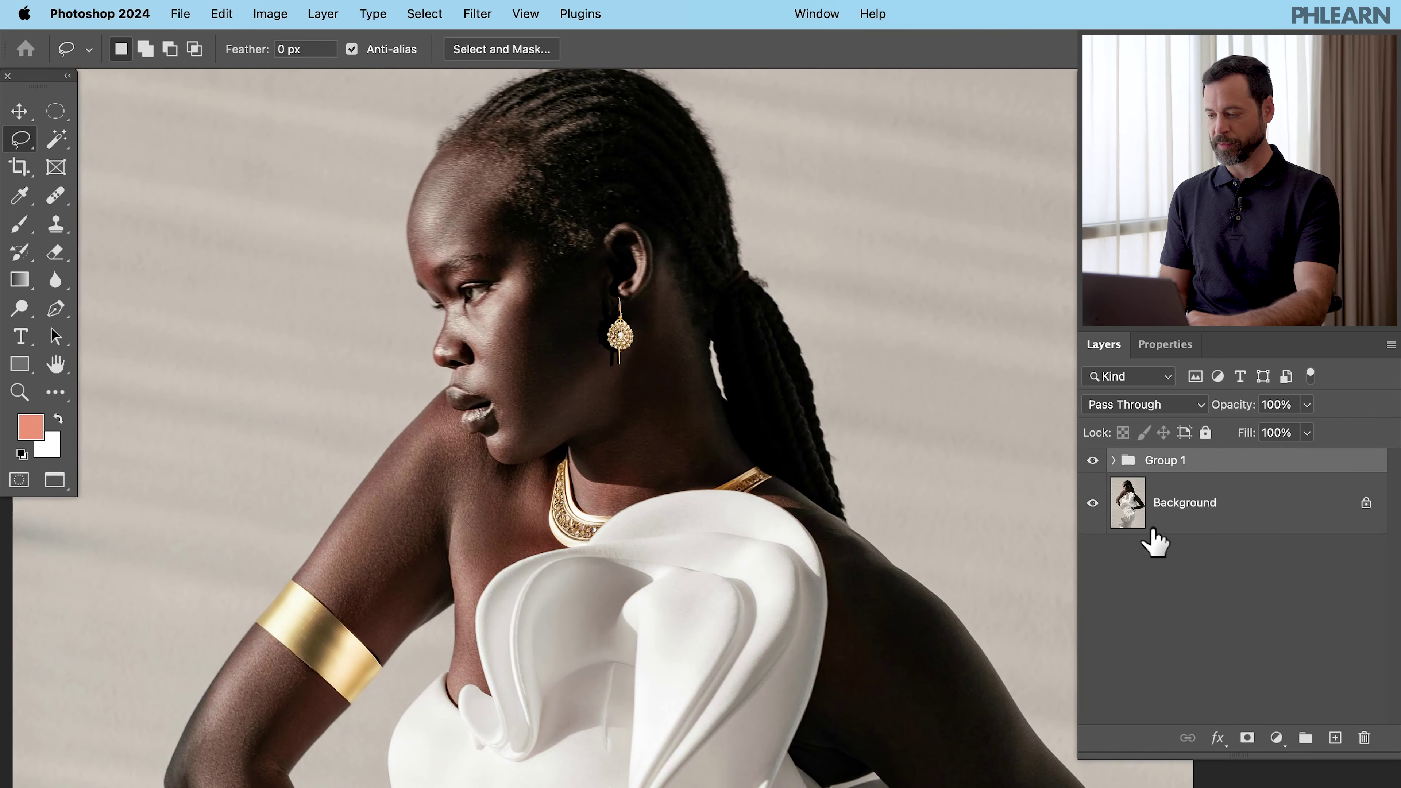
Step: Toggle the layer group's visibility off and on to compare the photo before and after the generative edits
click(1092, 461)
click(1092, 460)
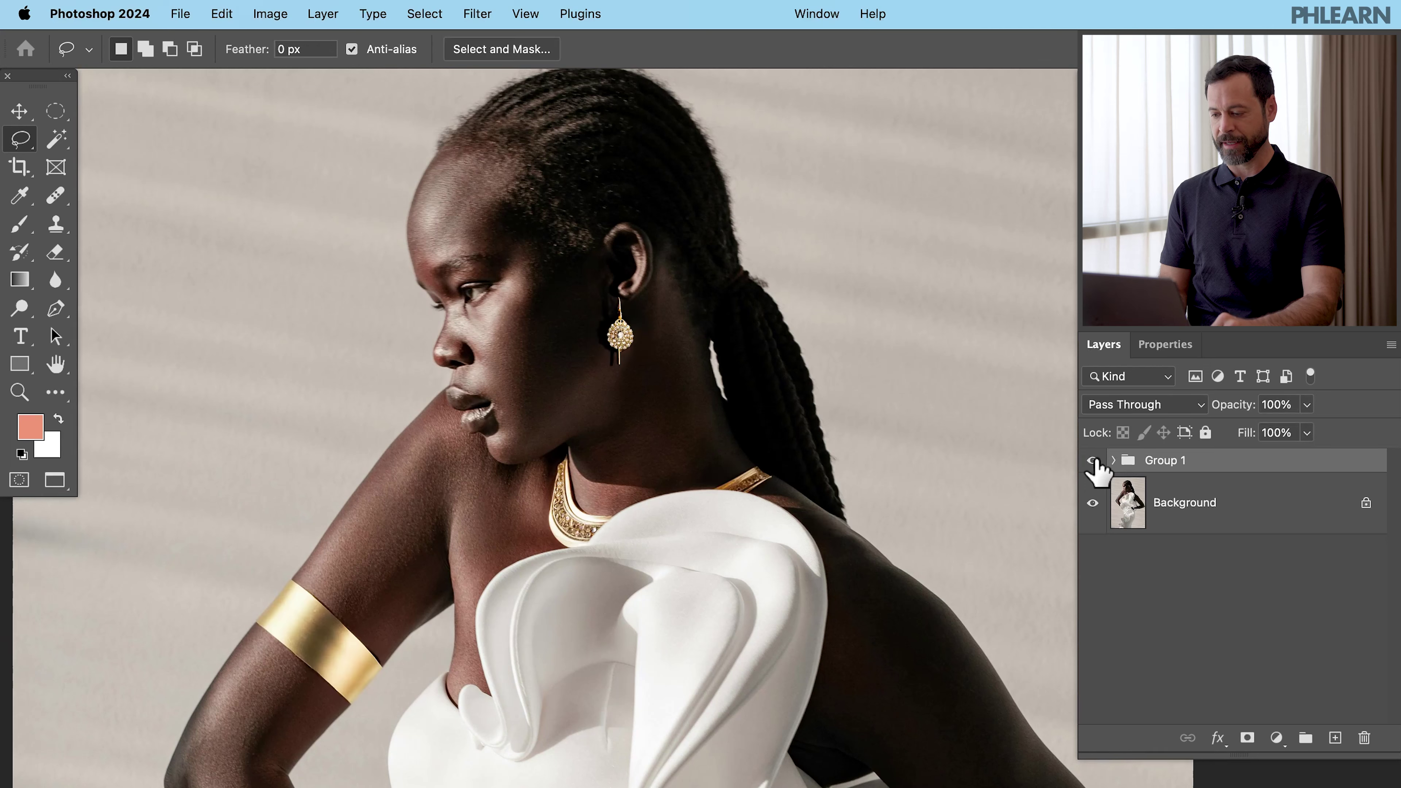
click(1093, 460)
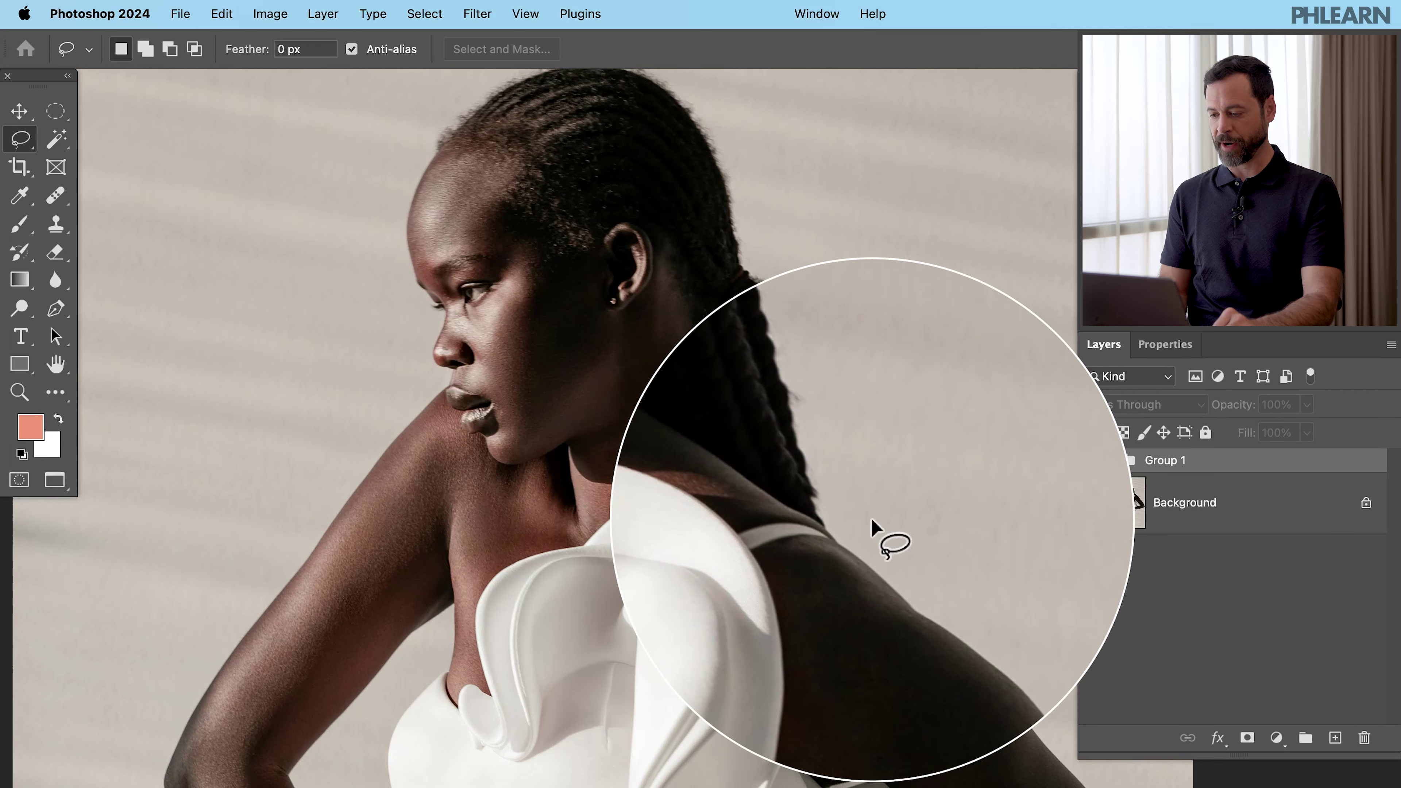
click(1092, 462)
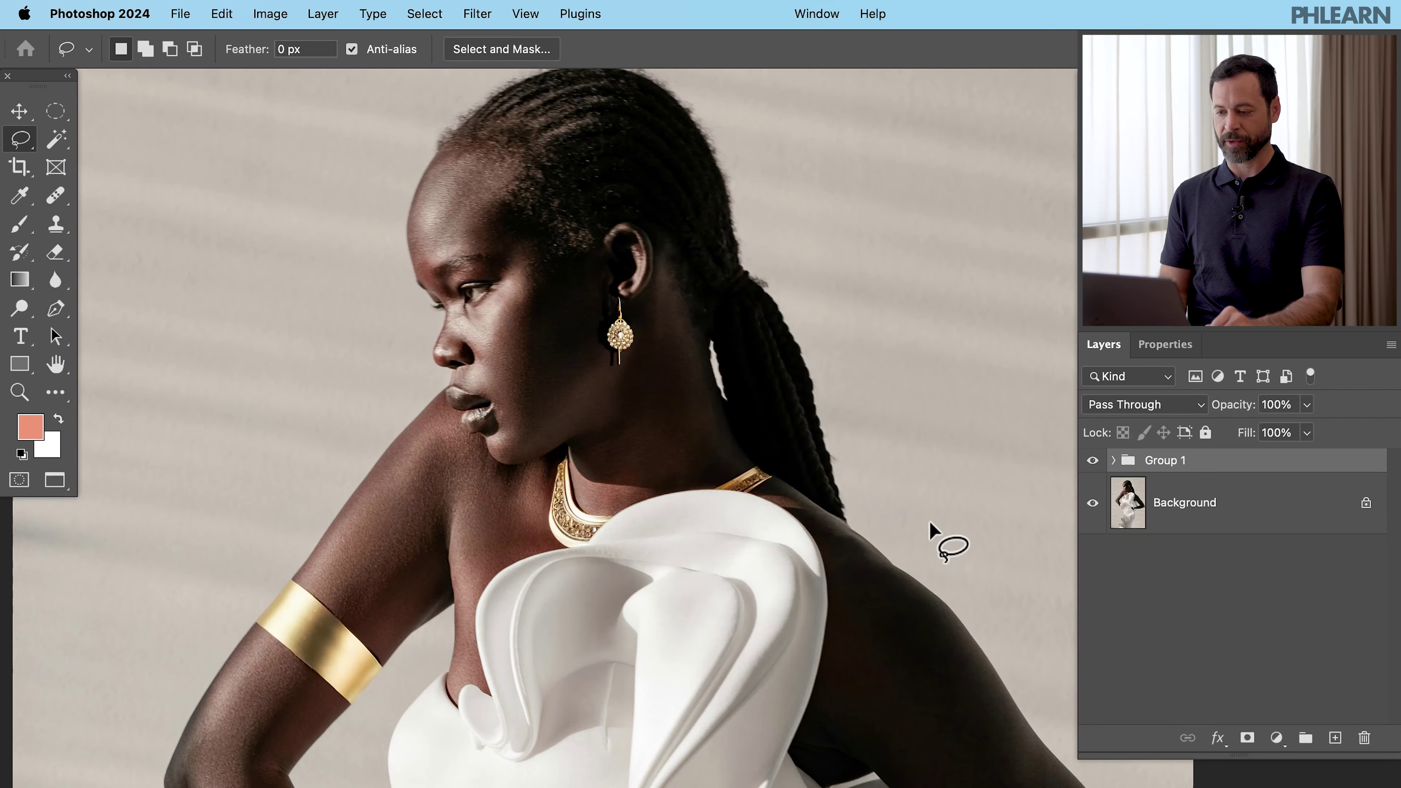
scroll(742, 516, left, 2)
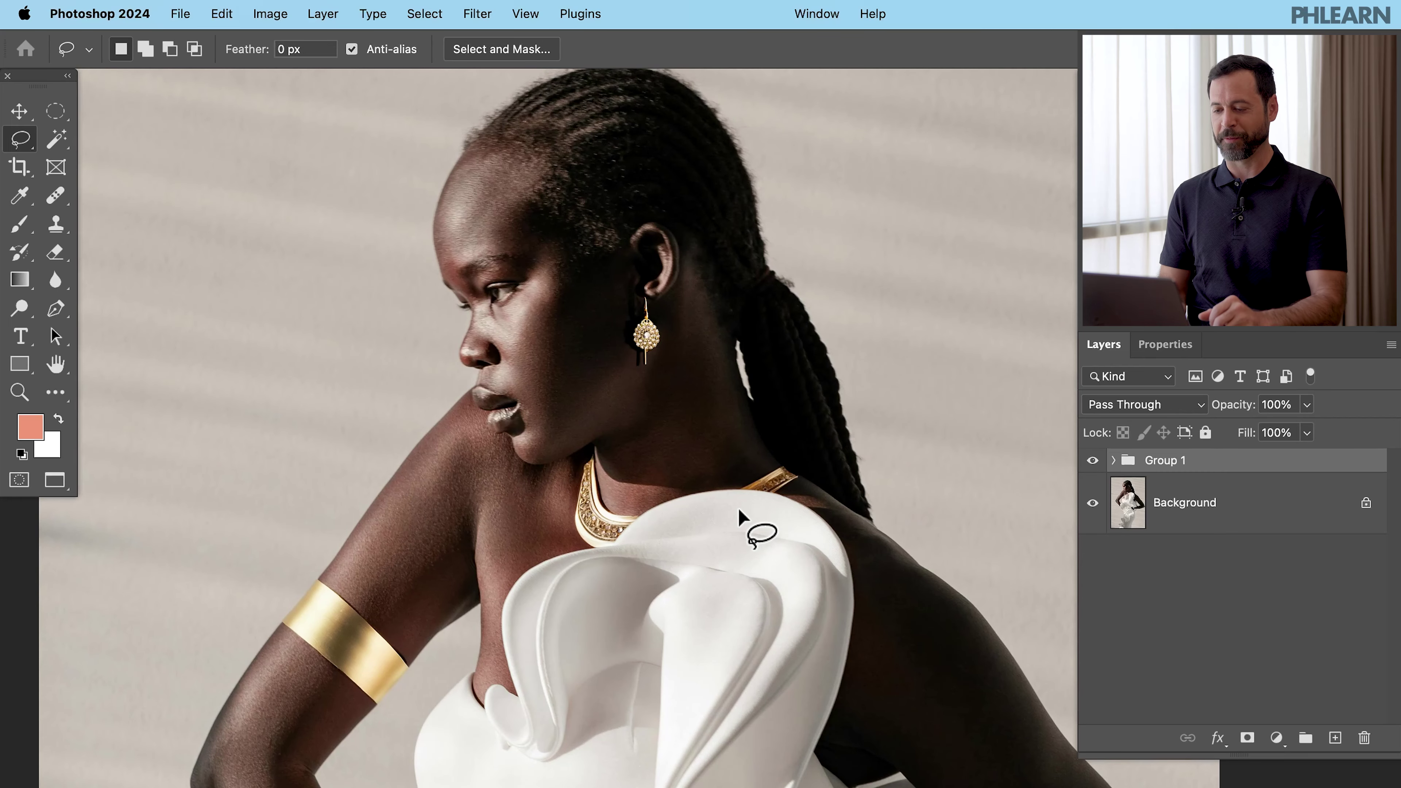